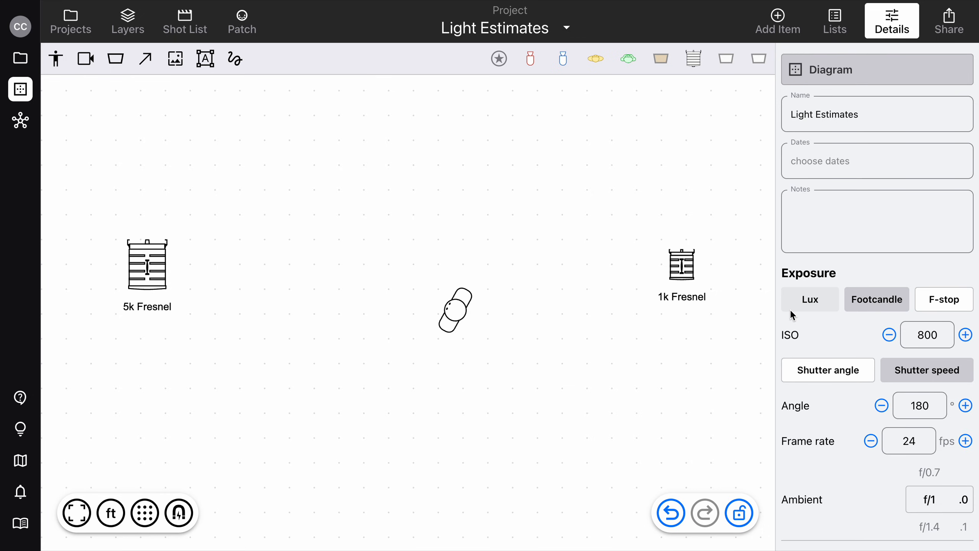
Switch the diagram's exposure units to Lux, Footcandle and back to F-stop, and examine the exposure settings.
left_click(805, 306)
left_click(865, 299)
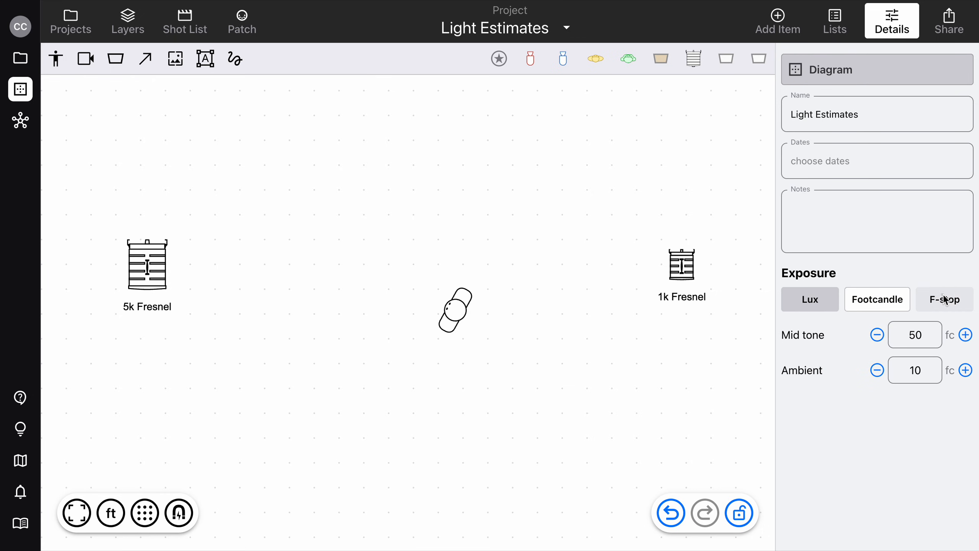
left_click(945, 300)
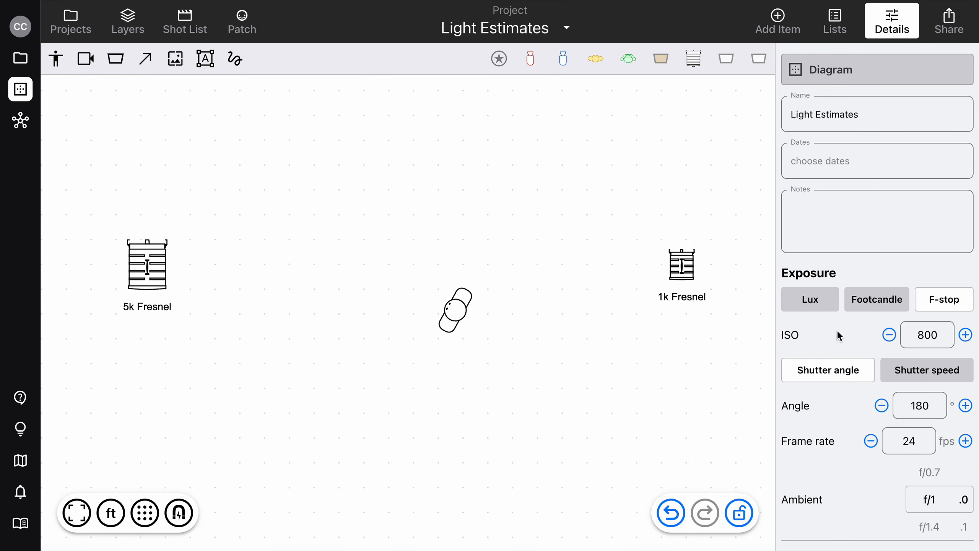
scroll(838, 333, "down", 3)
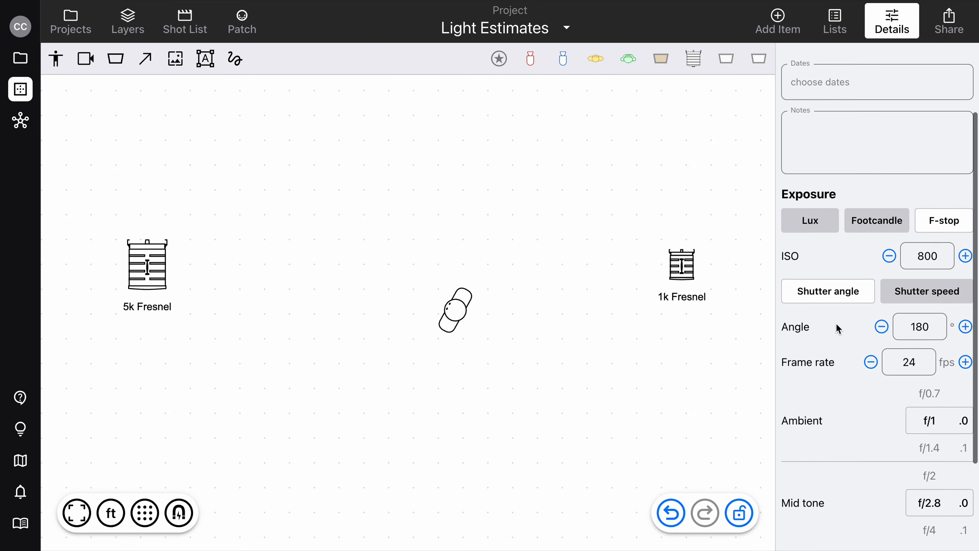
scroll(837, 323, "down", 1)
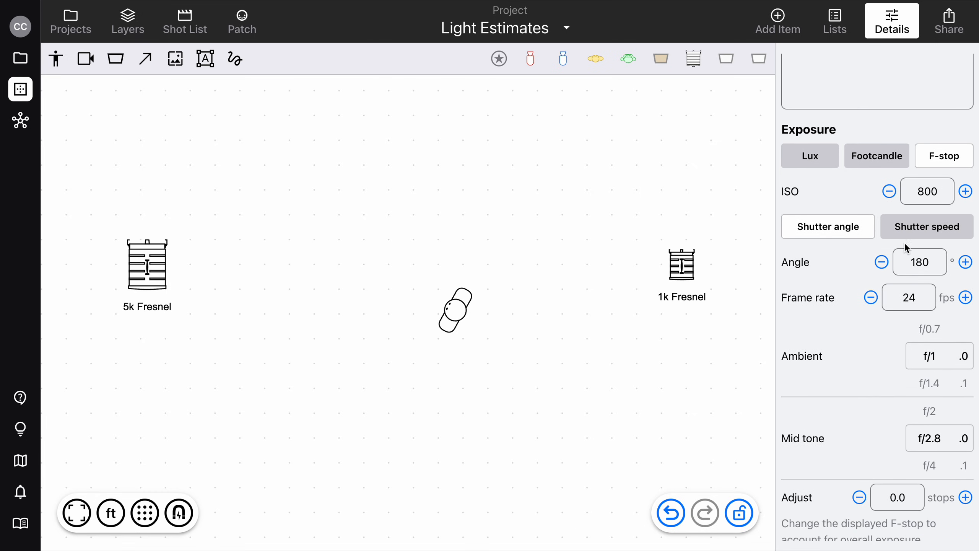
scroll(830, 324, "down", 1)
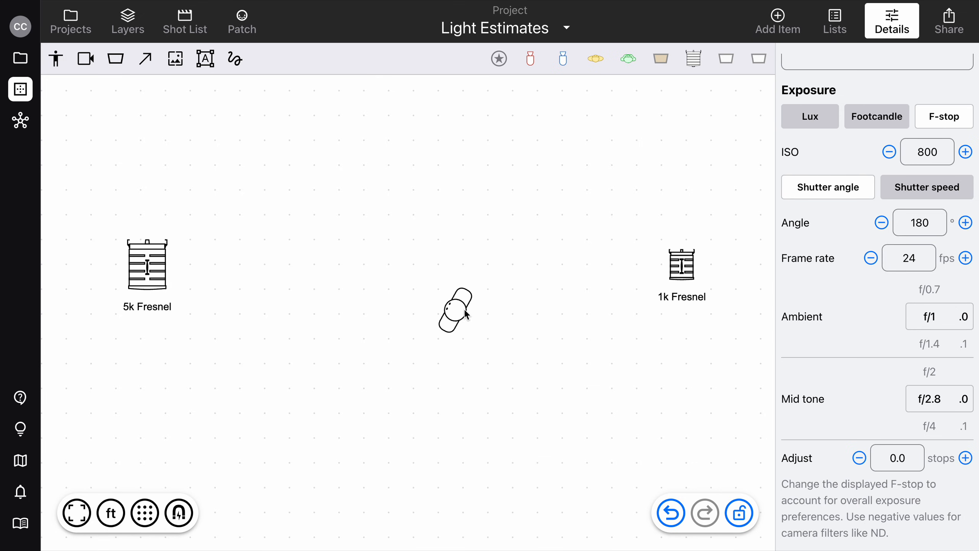
Aim the 5k Fresnel at the actor and move the fixture to about 15.9 ft away.
left_click(143, 267)
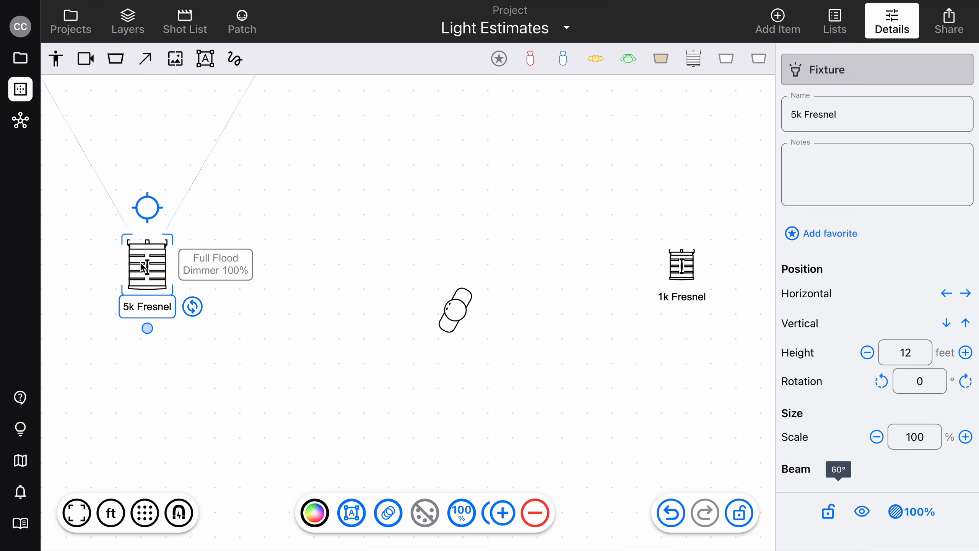
left_click_drag(148, 208, 455, 309)
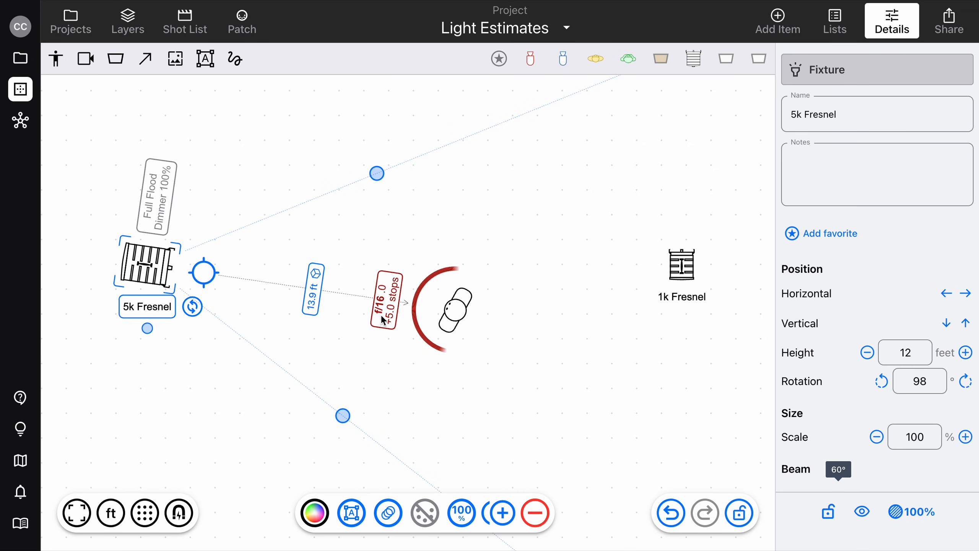
left_click_drag(159, 278, 97, 374)
mouse_move(292, 223)
left_mouse_down()
mouse_move(312, 247)
mouse_move(332, 306)
mouse_move(288, 214)
left_mouse_up()
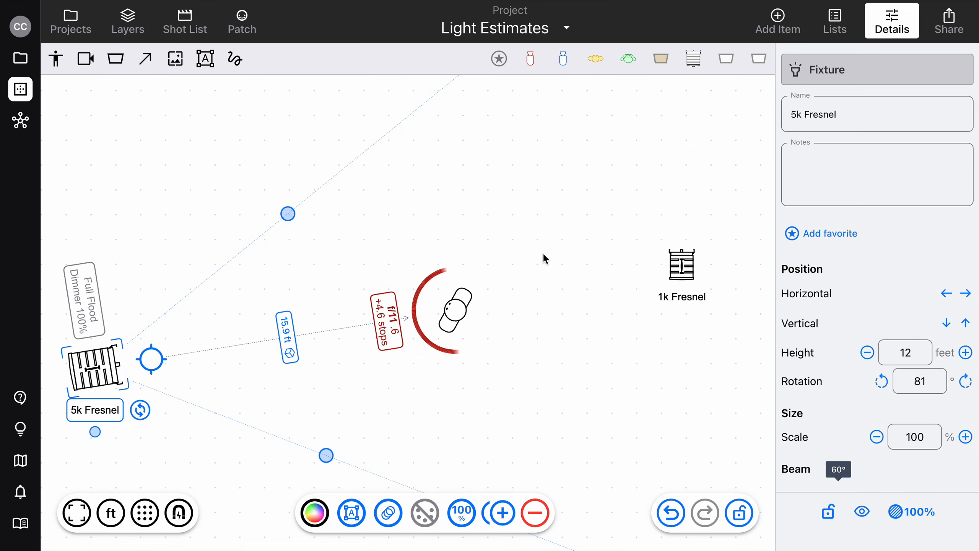
Move the LS 600X Pro to about 9.6 ft from the actor and aim it at the actor.
scroll(544, 254, "down", 5)
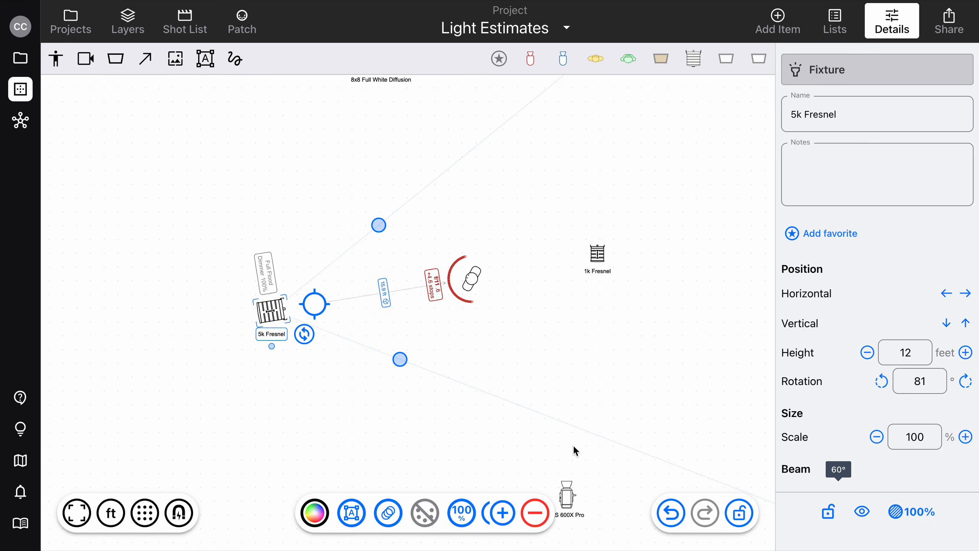
left_click(567, 495)
left_click_drag(567, 496, 531, 370)
left_click_drag(530, 317, 474, 280)
scroll(534, 357, "up", 5)
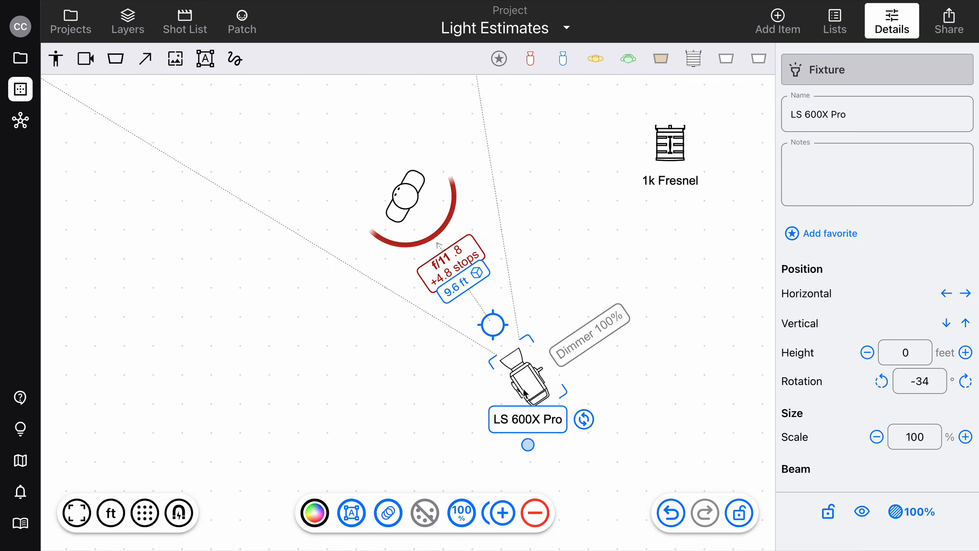
Delete the LS 600X Pro fixture from the diagram.
key("Delete")
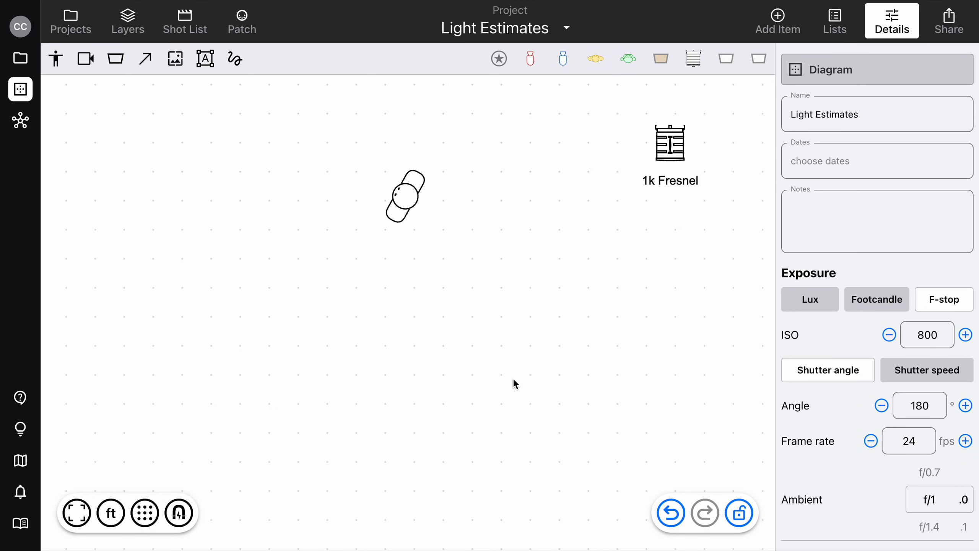
Examine the light estimates around the actor and the height and distance diagram for the 5k Fresnel.
scroll(513, 378, "down", 3)
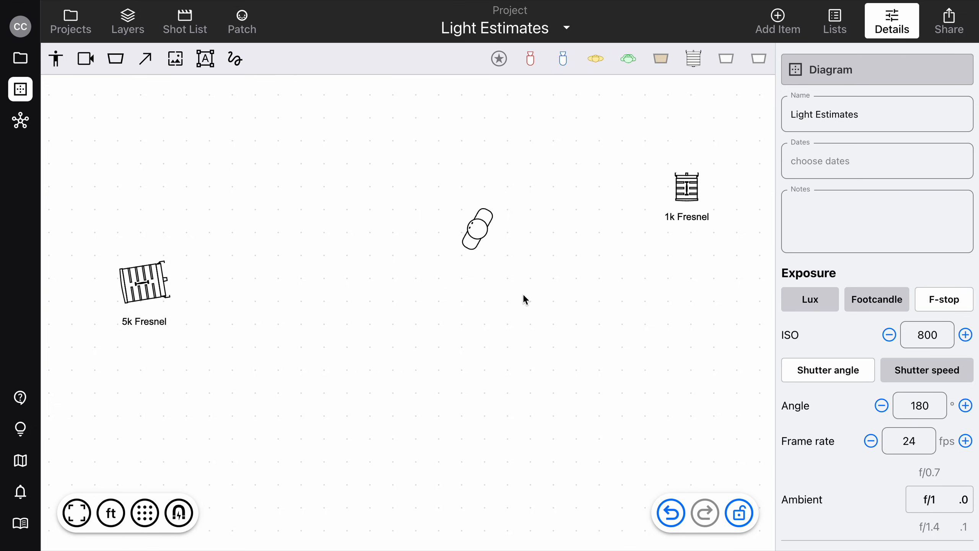
left_click(486, 239)
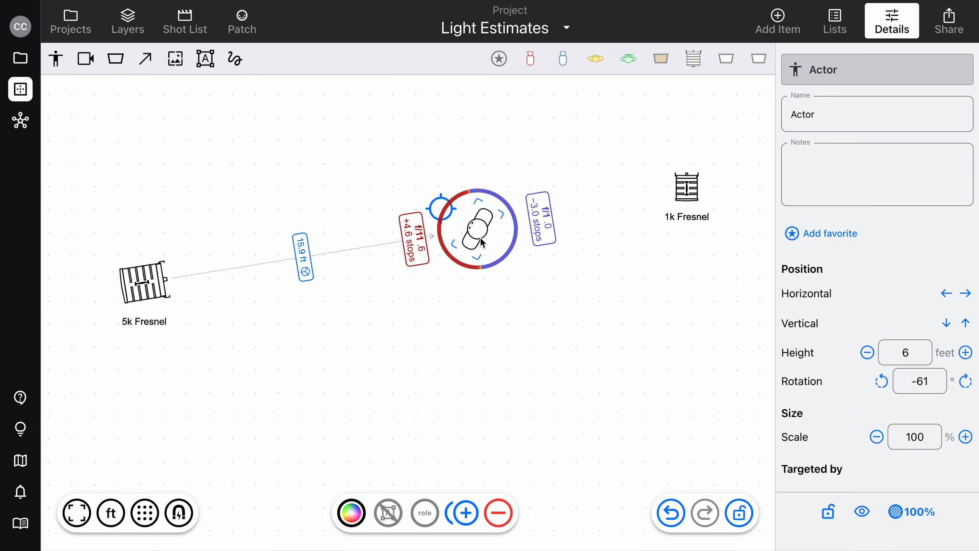
left_click(298, 258)
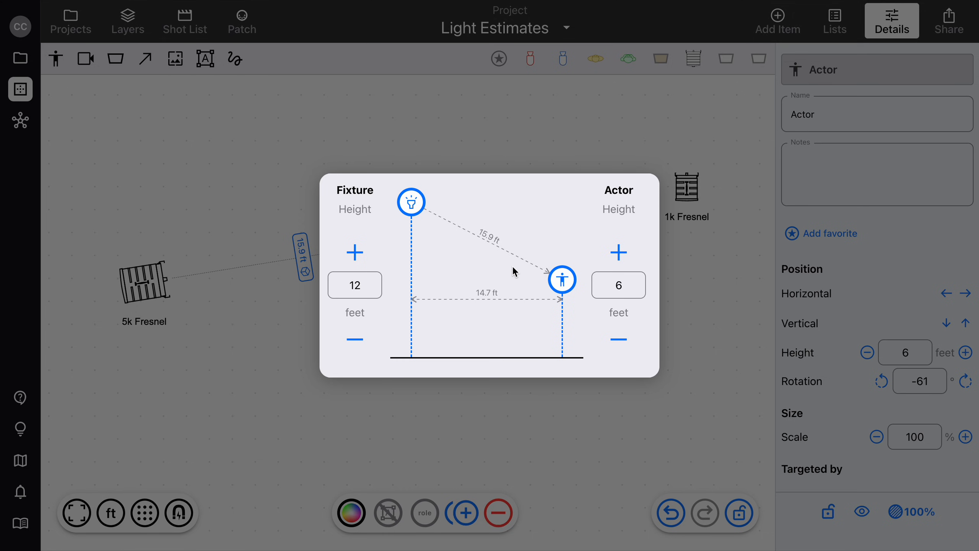
left_click(268, 151)
left_click(156, 287)
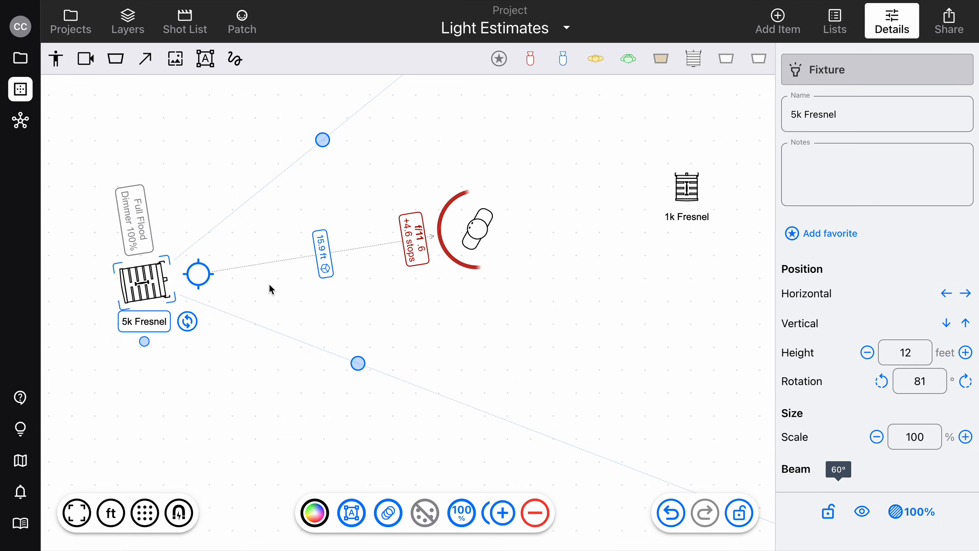
Aim the 1k Fresnel at the actor.
left_click(681, 188)
left_click_drag(687, 141, 514, 247)
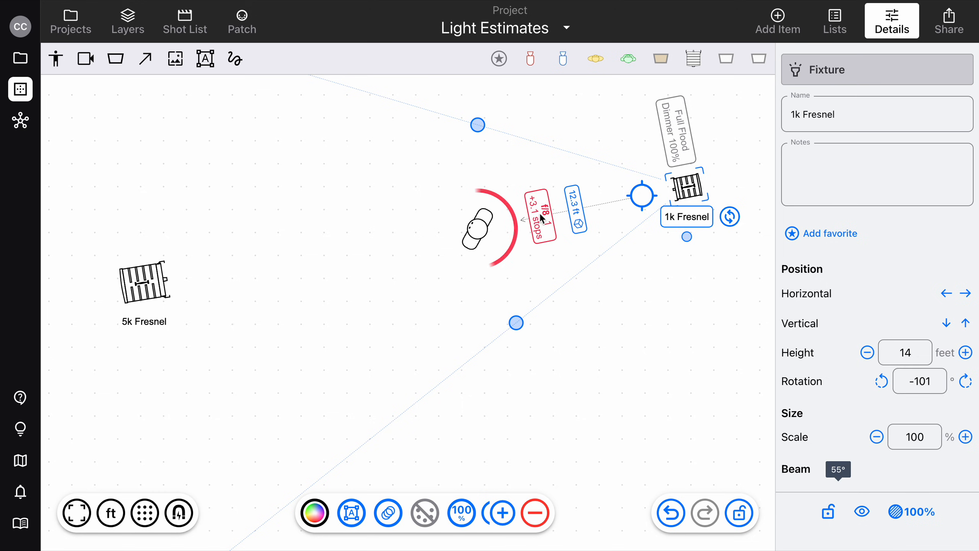
Move the 5k Fresnel to about 27.4 ft and the 1k Fresnel to about 21.6 ft from the actor.
scroll(655, 290, "down", 4)
scroll(655, 290, "right", 2)
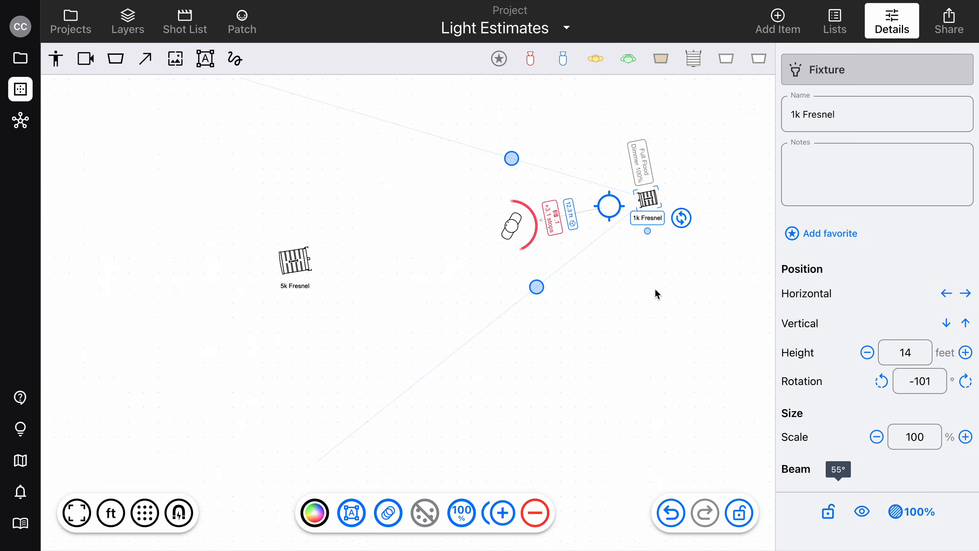
left_click(272, 250)
left_click_drag(272, 253, 108, 135)
scroll(538, 304, "right", 3)
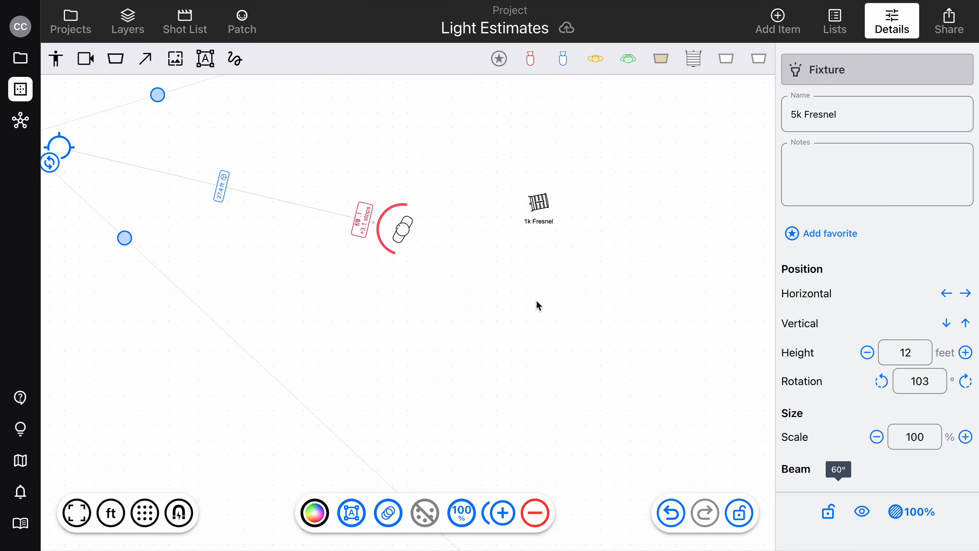
left_click(538, 210)
left_click_drag(538, 210, 696, 181)
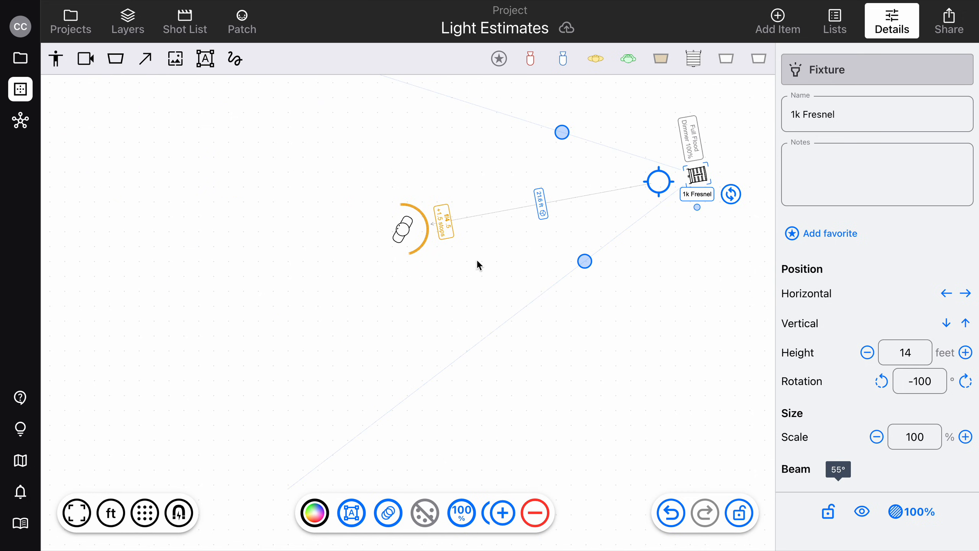
Compare the light estimates that the 1k Fresnel and the 5k Fresnel each give at the actor.
scroll(420, 227, "up", 5)
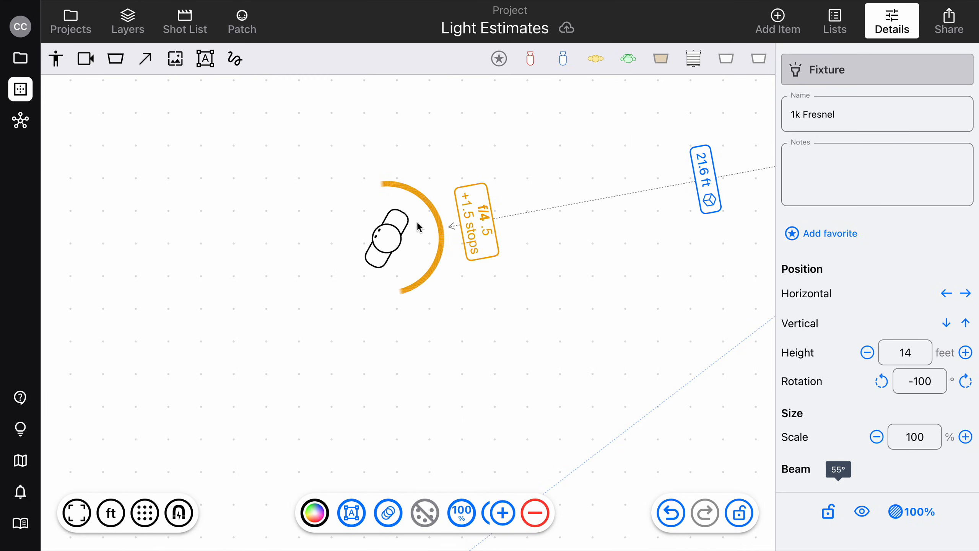
scroll(418, 229, "down", 3)
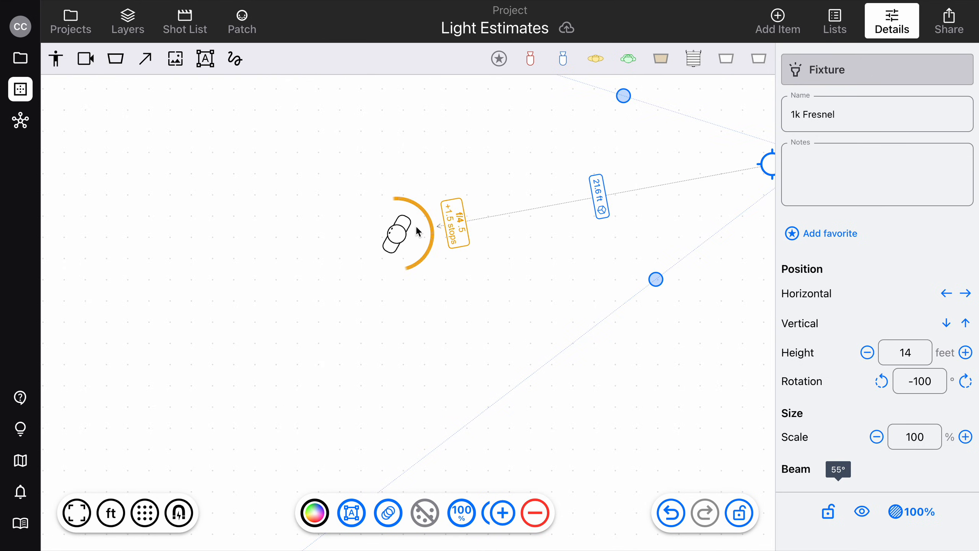
scroll(419, 231, "left", 8)
left_click(222, 111)
scroll(529, 237, "right", 8)
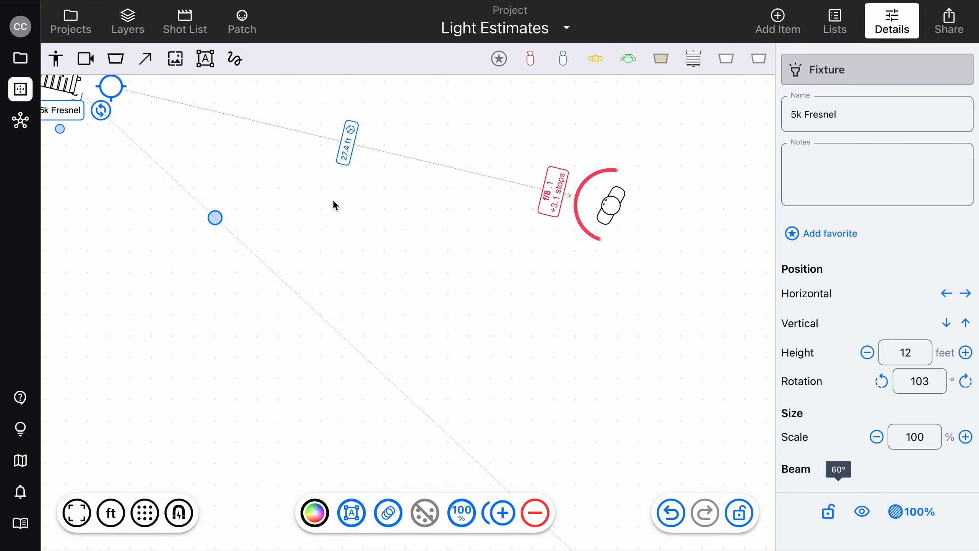
scroll(332, 199, "up", 2)
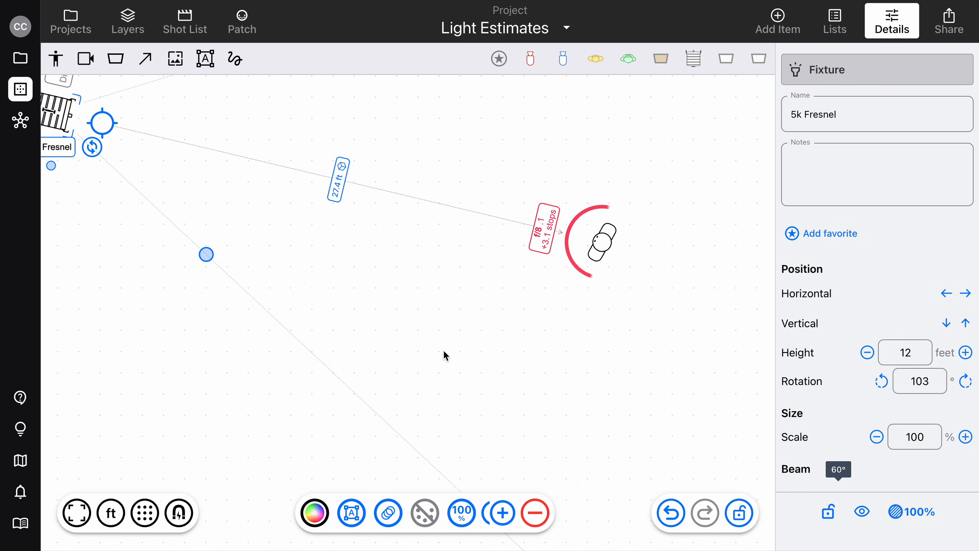
scroll(445, 355, "down", 3)
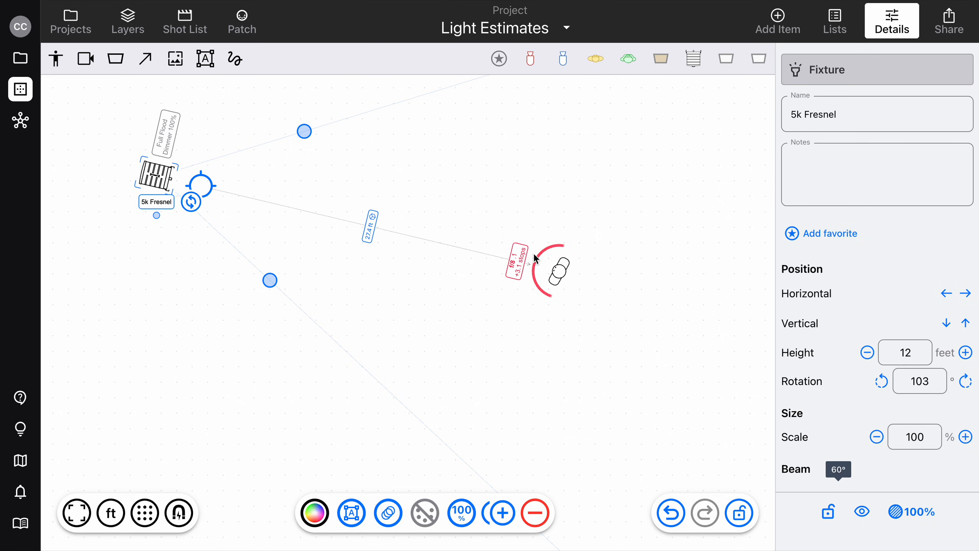
Try the 5k Fresnel's intensity at 32%, 14% and 4%, and return it to 100%.
left_click(464, 514)
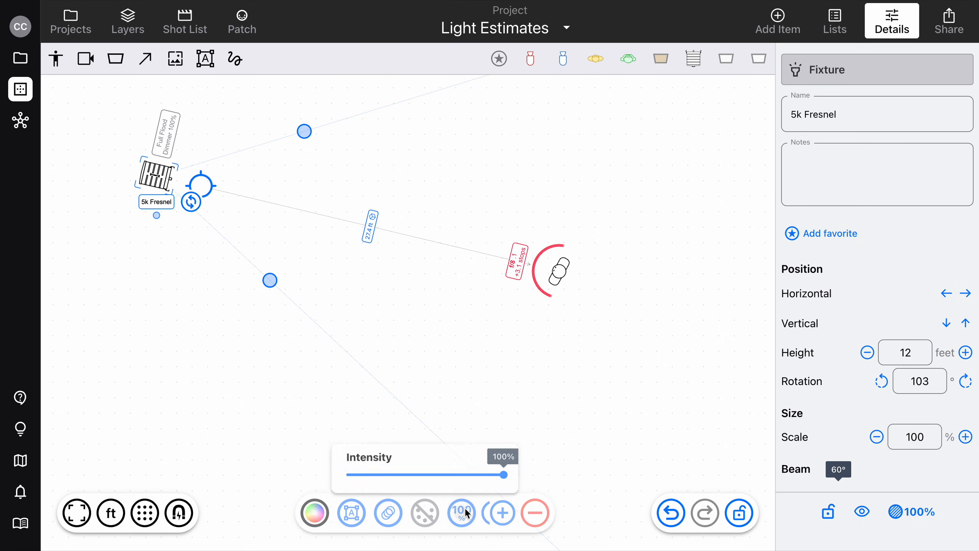
left_click_drag(505, 474, 396, 474)
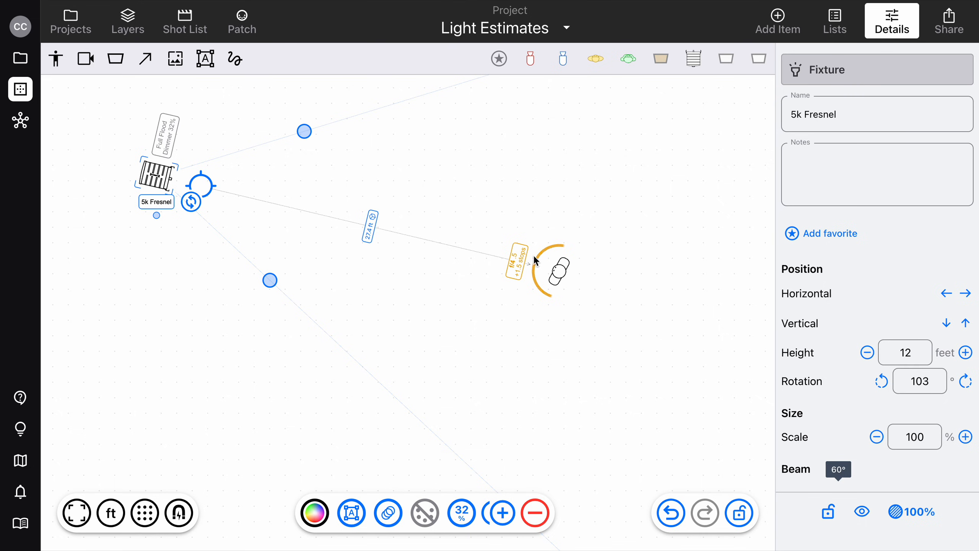
left_click(460, 514)
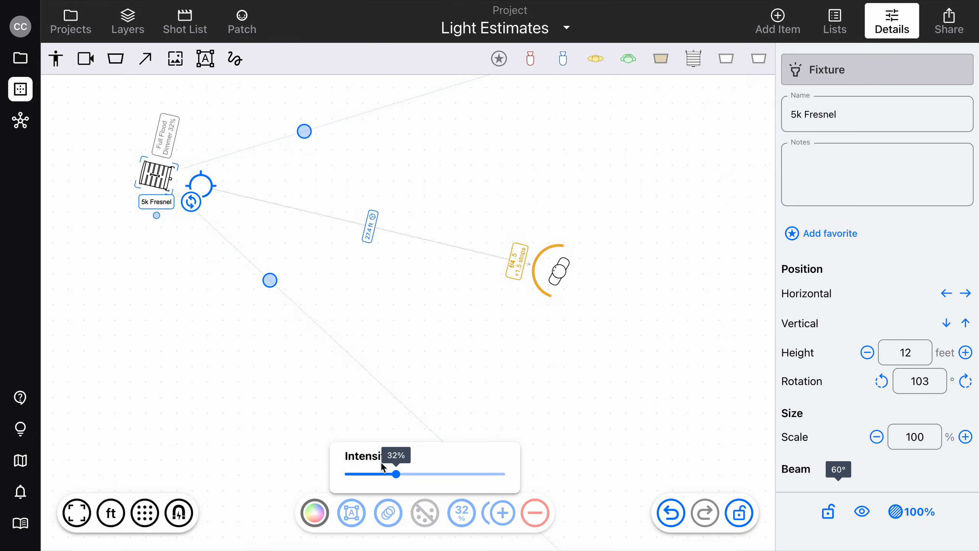
left_click_drag(397, 474, 368, 474)
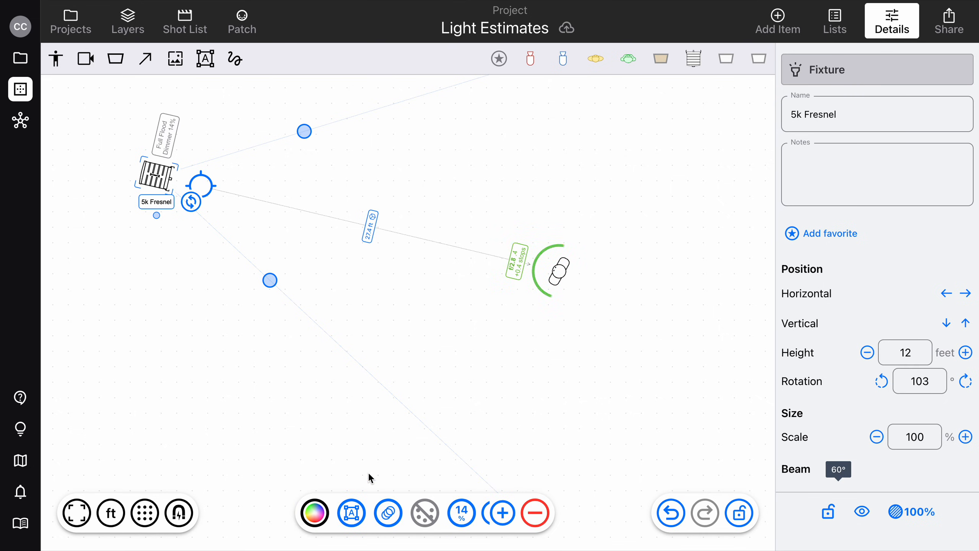
left_click(461, 512)
left_click_drag(366, 479, 351, 477)
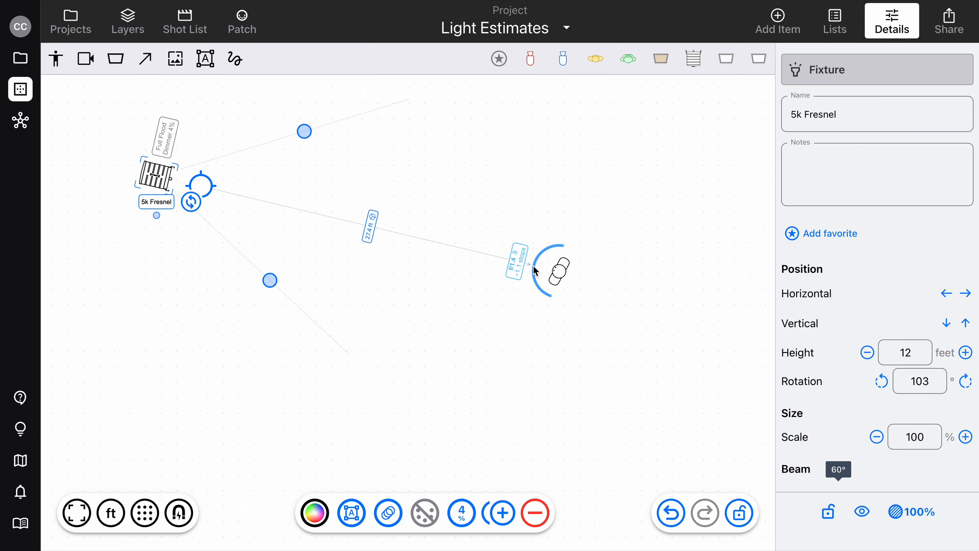
left_click(462, 513)
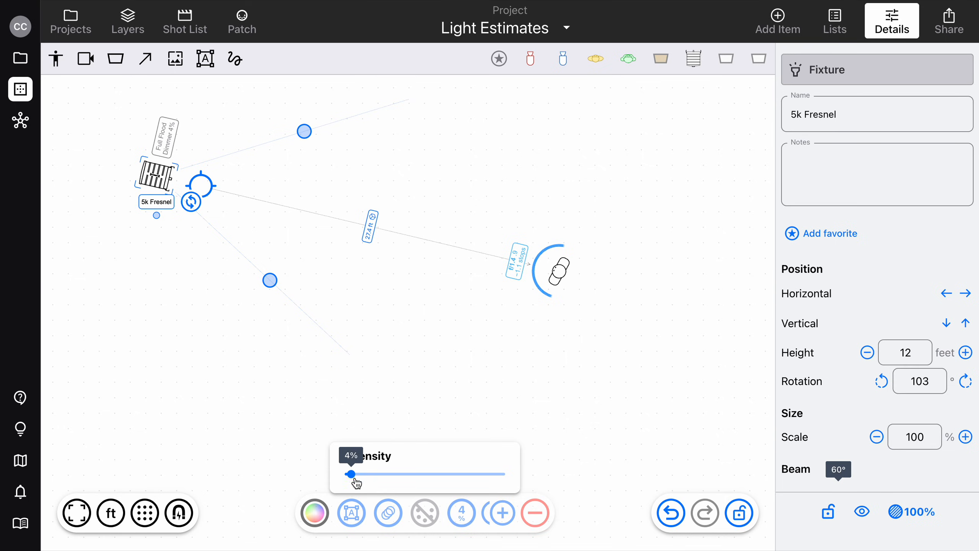
left_click_drag(351, 476, 542, 468)
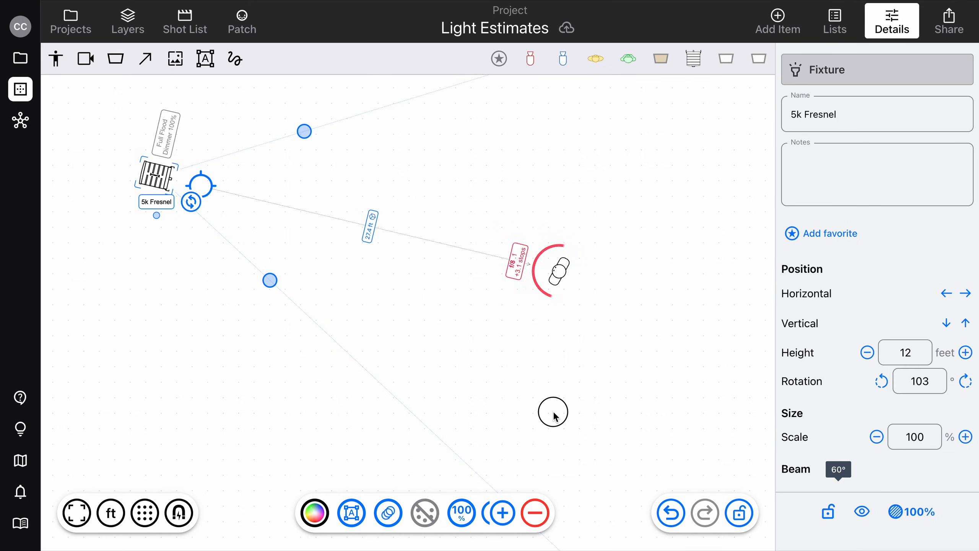
left_click(554, 415)
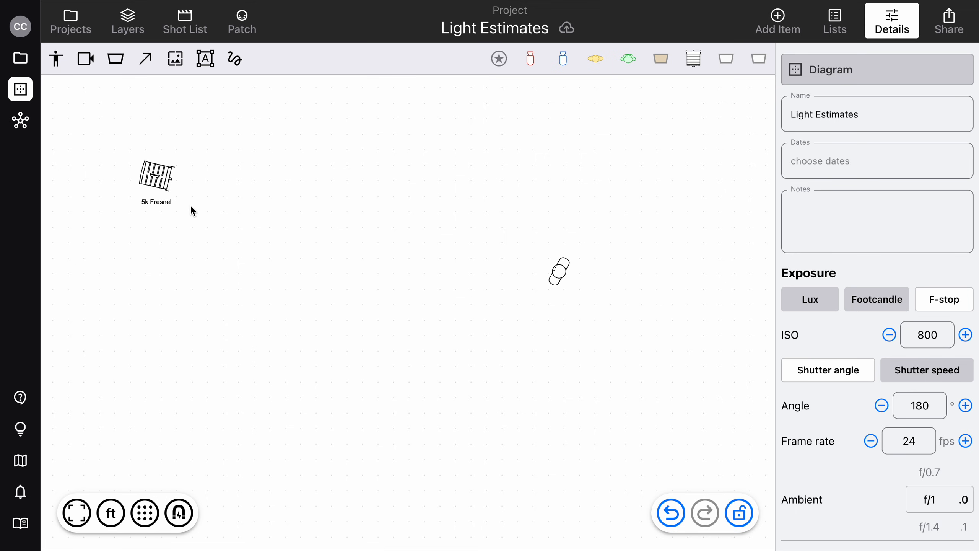
Add a 1/2 CTO gel to the 5k Fresnel.
left_click(175, 188)
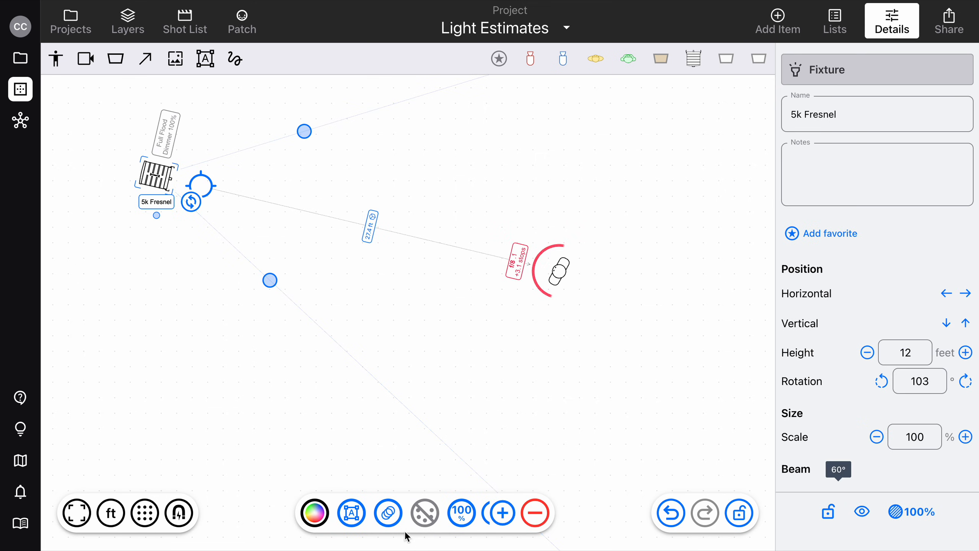
left_click(386, 512)
left_click(458, 473)
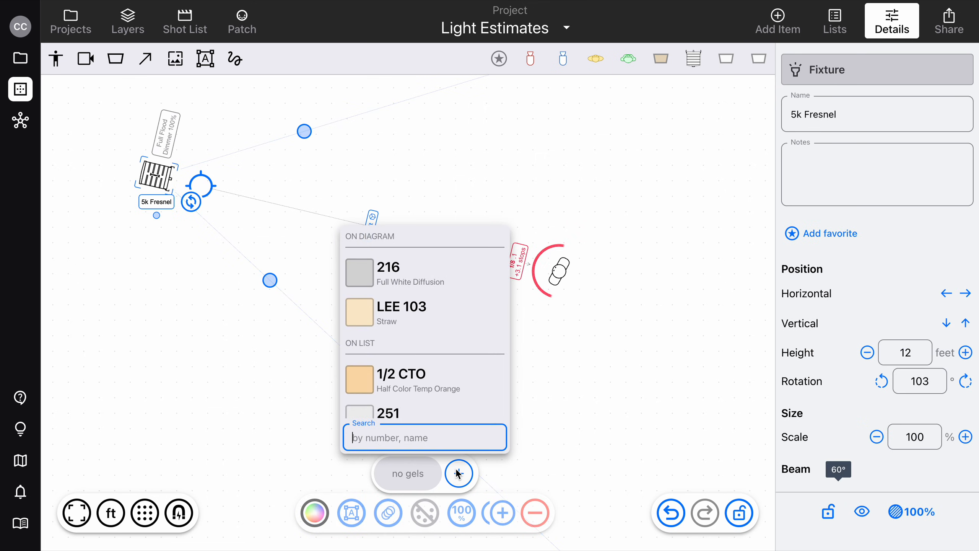
left_click(447, 378)
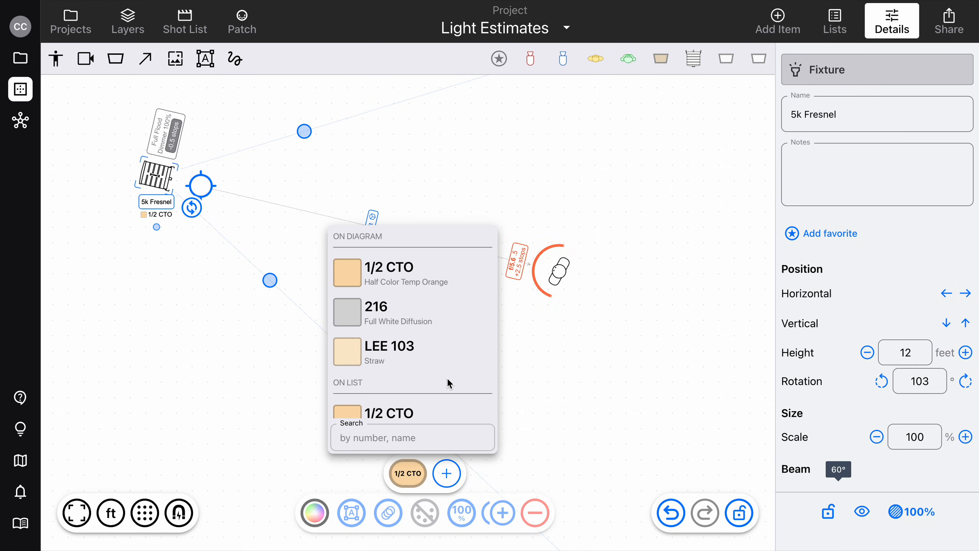
Move the 4x4 Straw frame from beside the 8x8 Full White Diffusion toward the 5k Fresnel.
left_click(540, 358)
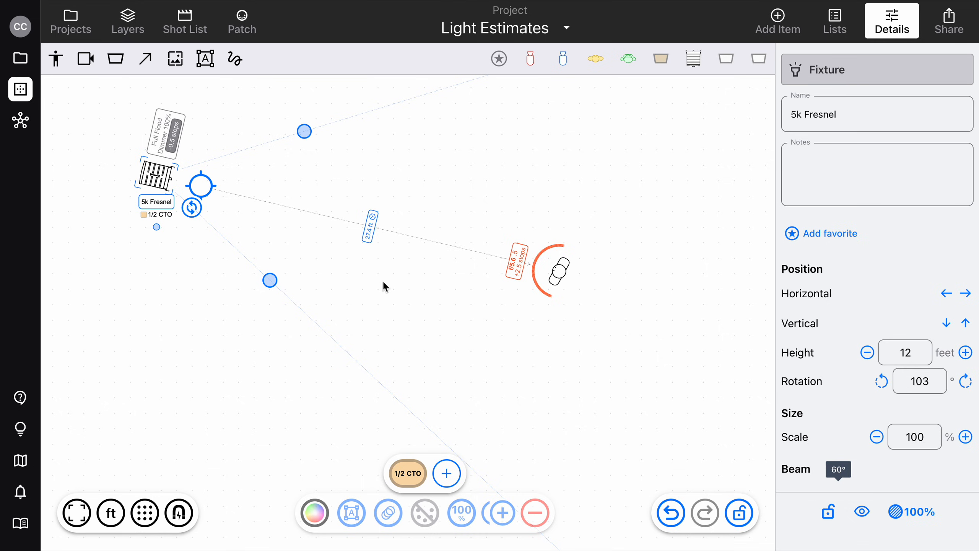
left_click(318, 418)
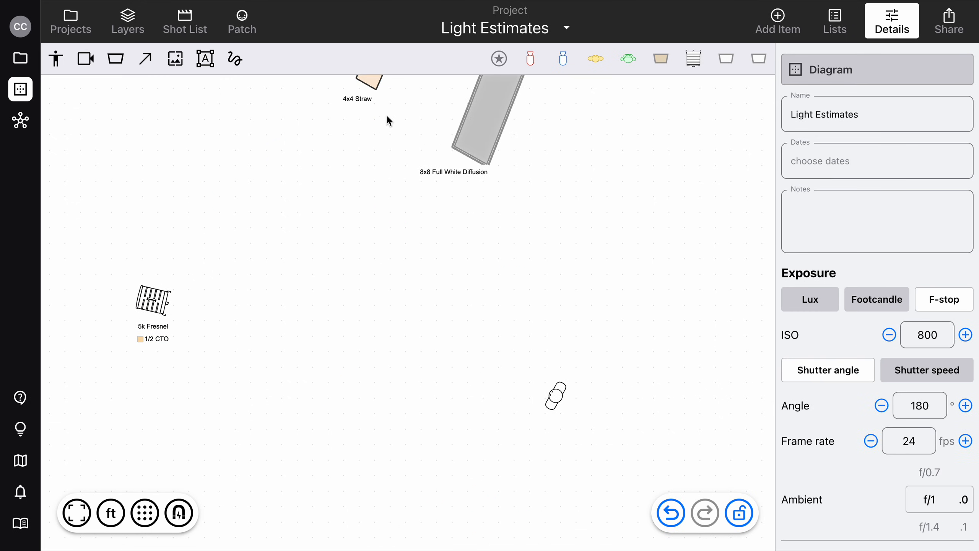
left_click(371, 86)
scroll(371, 79, "up", 3)
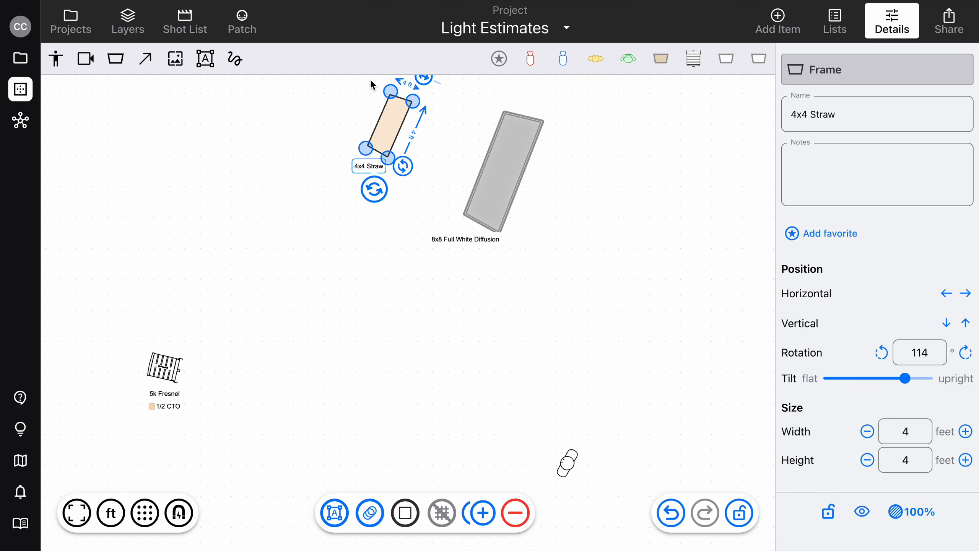
left_click_drag(399, 145, 346, 330)
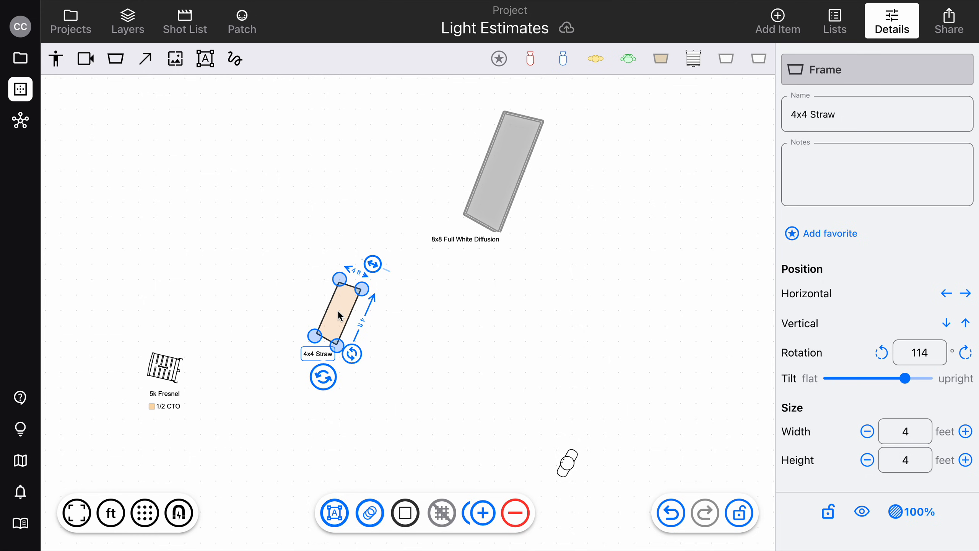
Remove the 1/2 CTO gel from the 5k Fresnel.
scroll(339, 317, "down", 5)
left_click(201, 257)
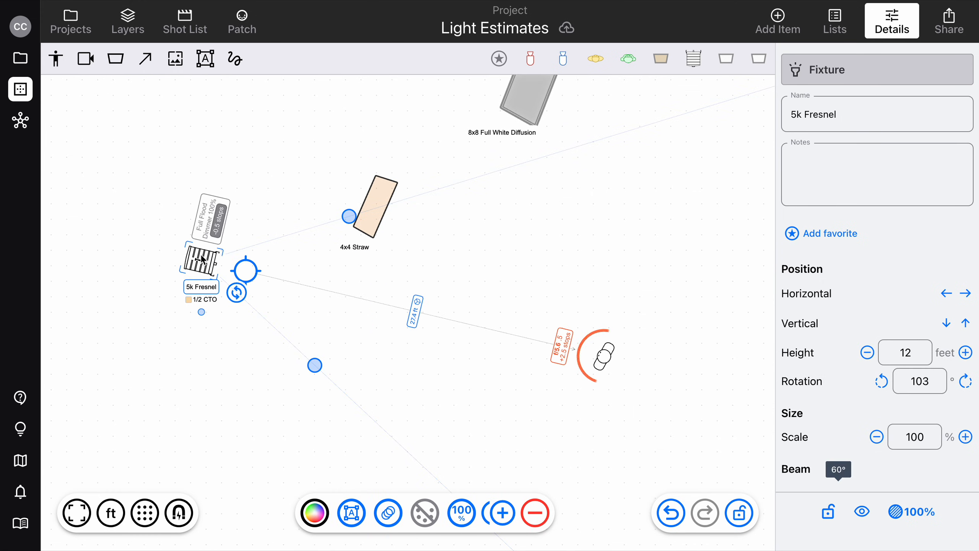
left_click(397, 507)
left_click(407, 474)
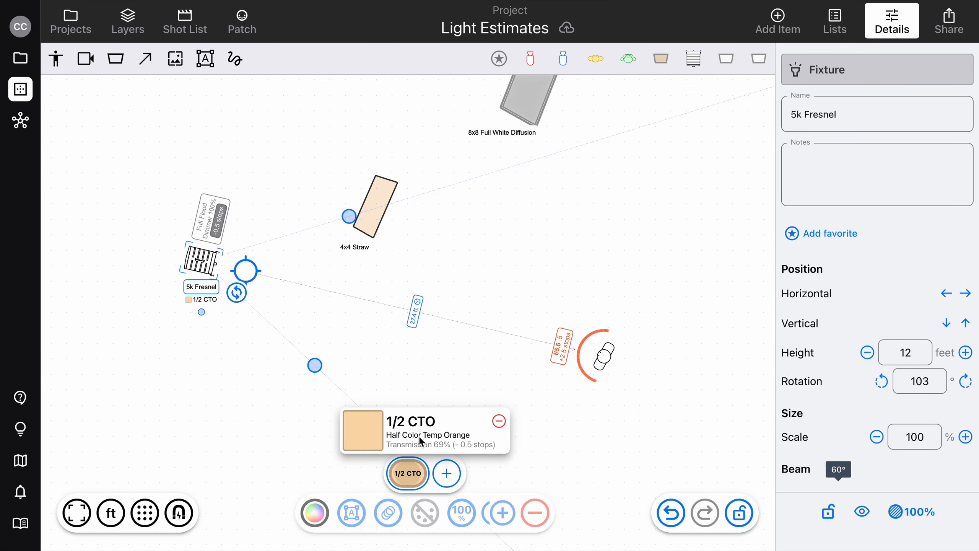
left_click(498, 421)
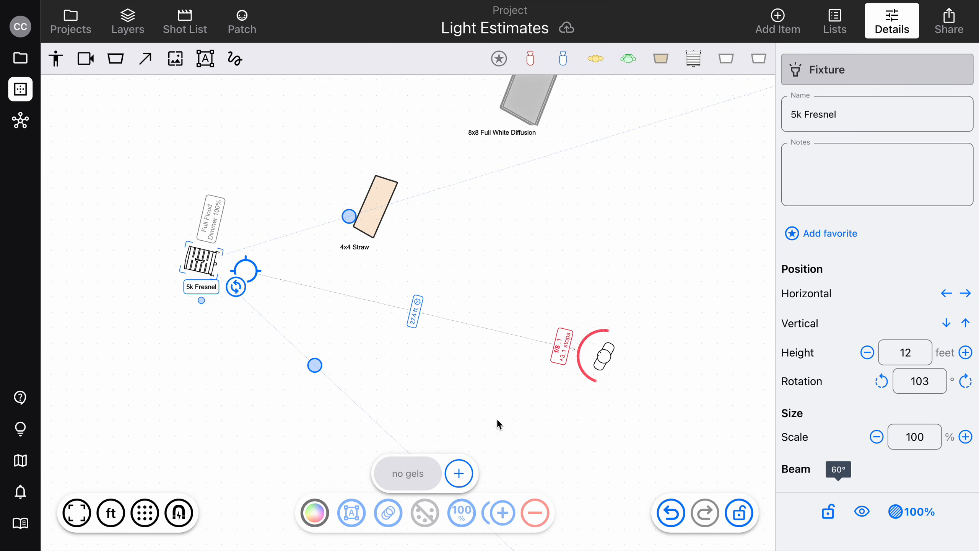
Place the 4x4 Straw frame in the 5k Fresnel's beam, about 4.4 ft in front of the fixture.
left_click(377, 220)
left_click_drag(377, 208, 290, 286)
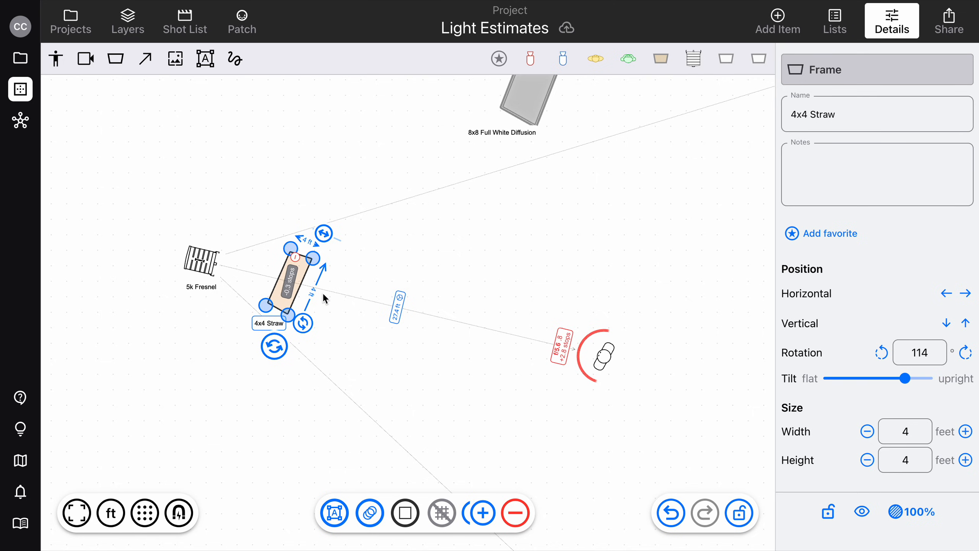
left_click(266, 359)
left_click(285, 266)
Compare the estimate with the 4x4 Straw frame's light loss excluded and included, and leave it excluded.
scroll(284, 265, "up", 2)
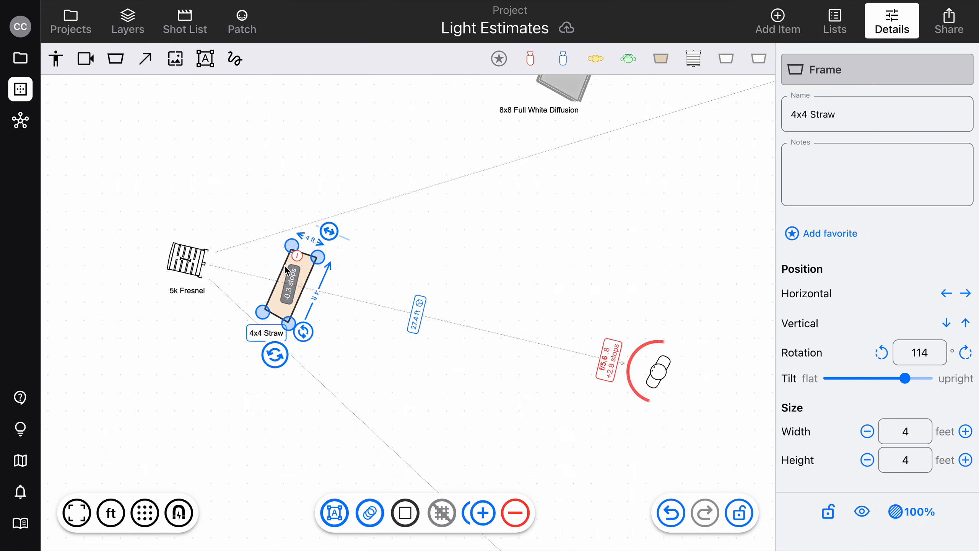
scroll(284, 265, "up", 2)
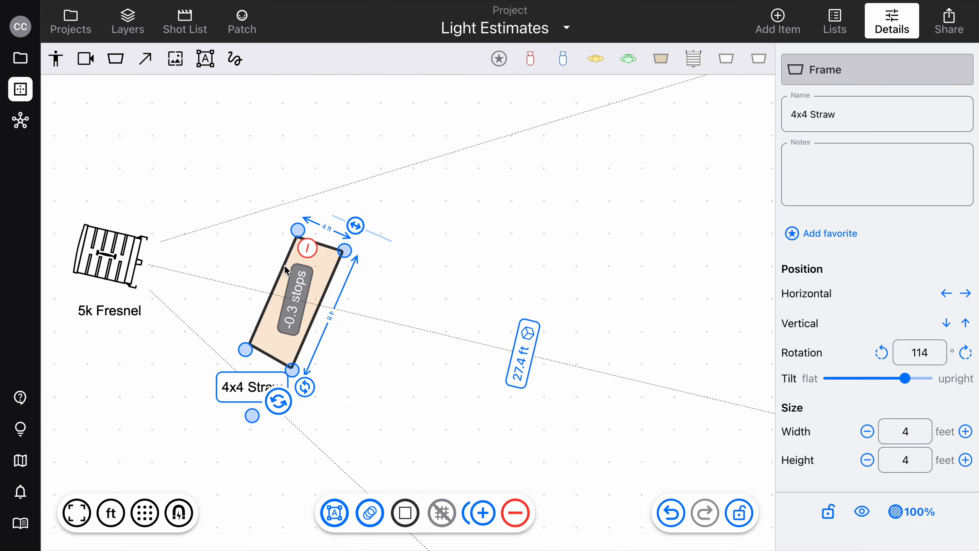
left_click(309, 253)
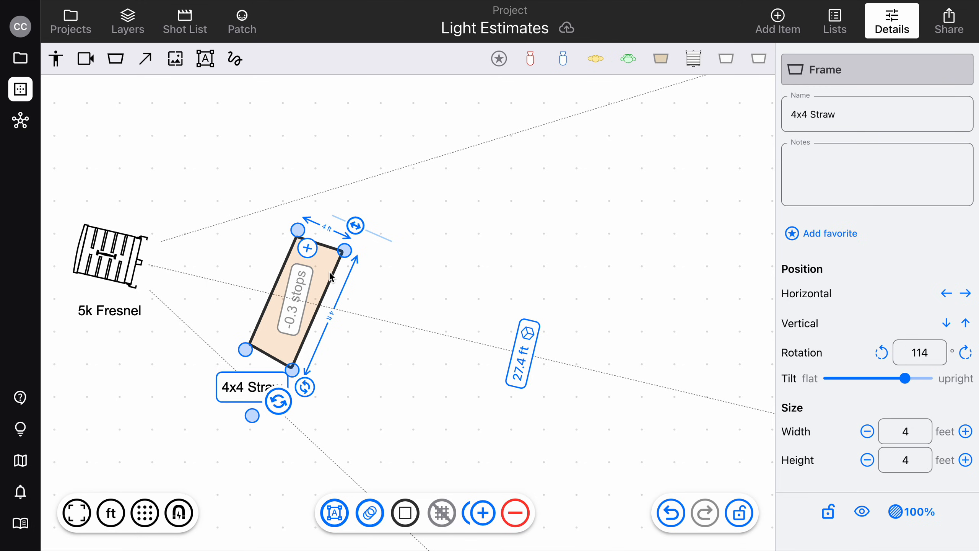
scroll(318, 265, "down", 3)
left_click(319, 261)
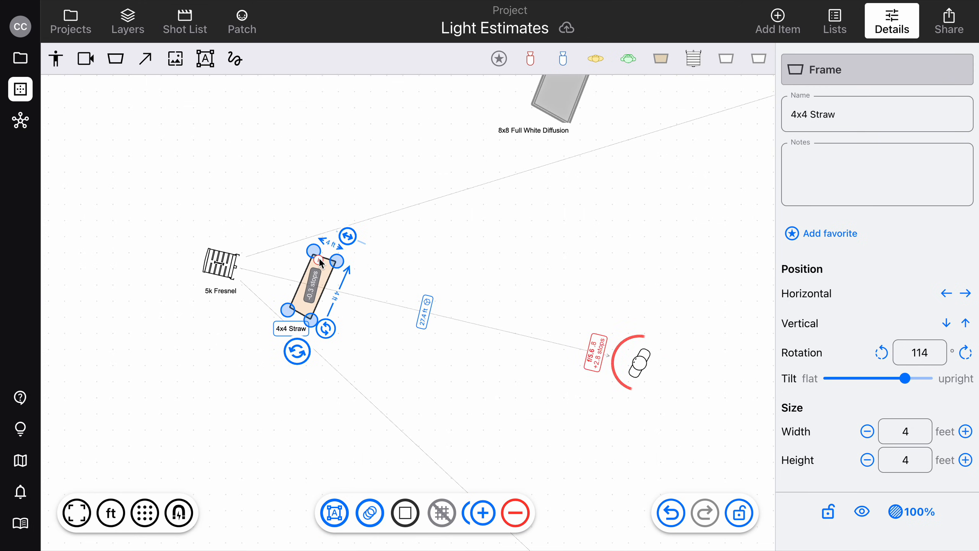
left_click(319, 262)
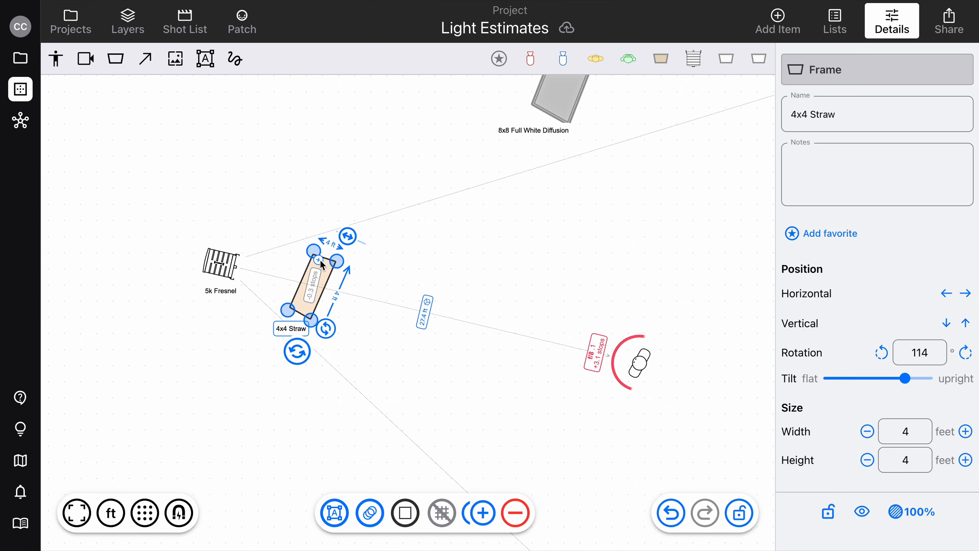
Rotate the 4x4 Straw frame to 105° and include its light loss in the estimate again.
left_click_drag(297, 352, 315, 358)
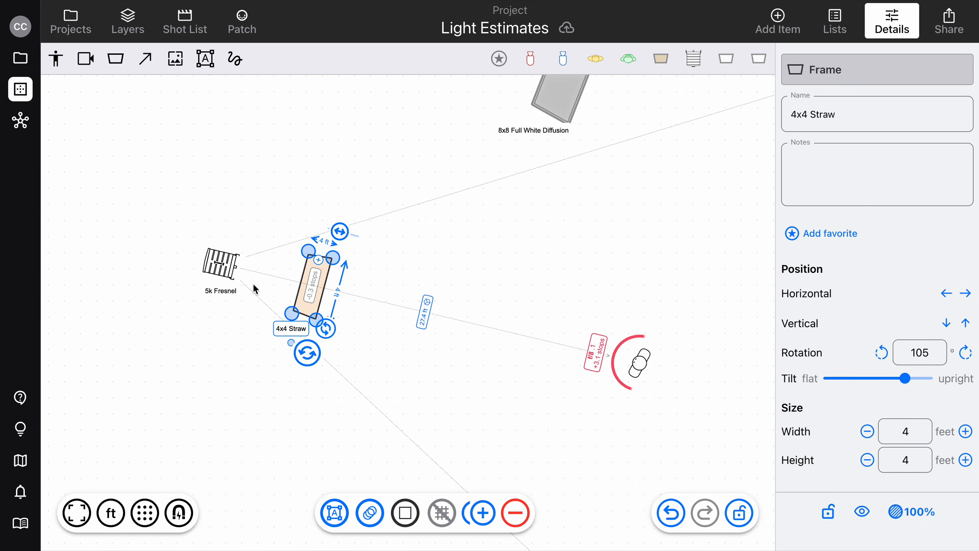
left_click(319, 261)
left_click(383, 130)
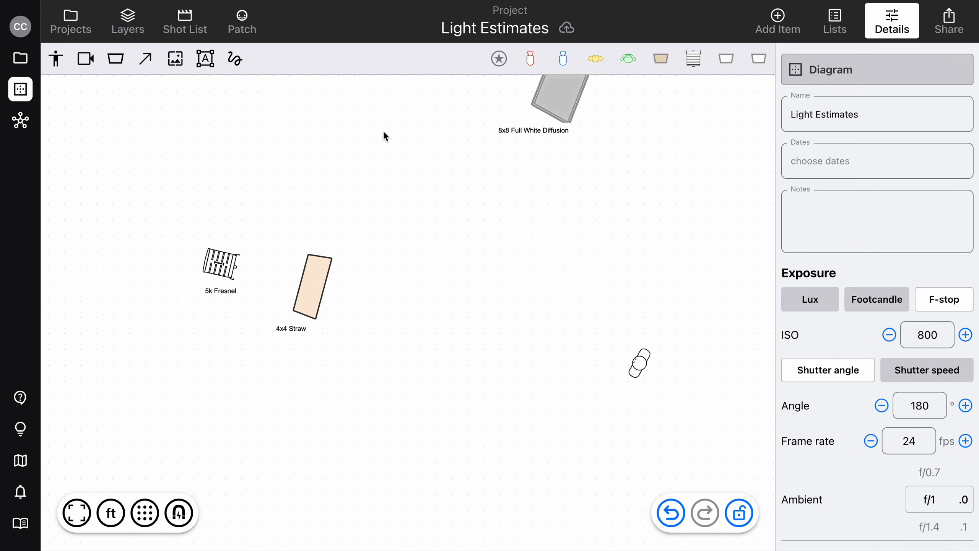
Move the 8x8 Full White Diffusion frame closer to the 4x4 Straw, and inspect the 5k Fresnel's light estimate at the actor.
left_click(553, 112)
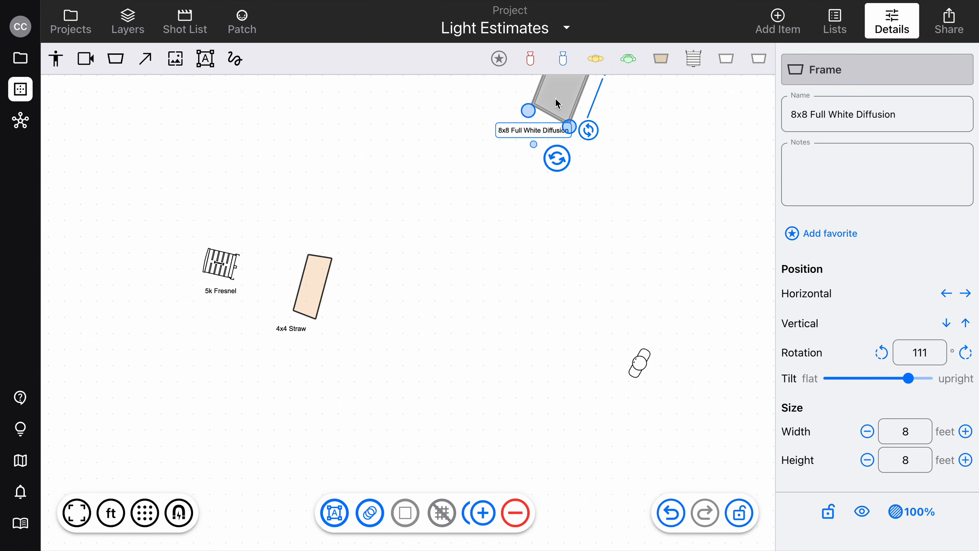
left_click_drag(557, 102, 423, 204)
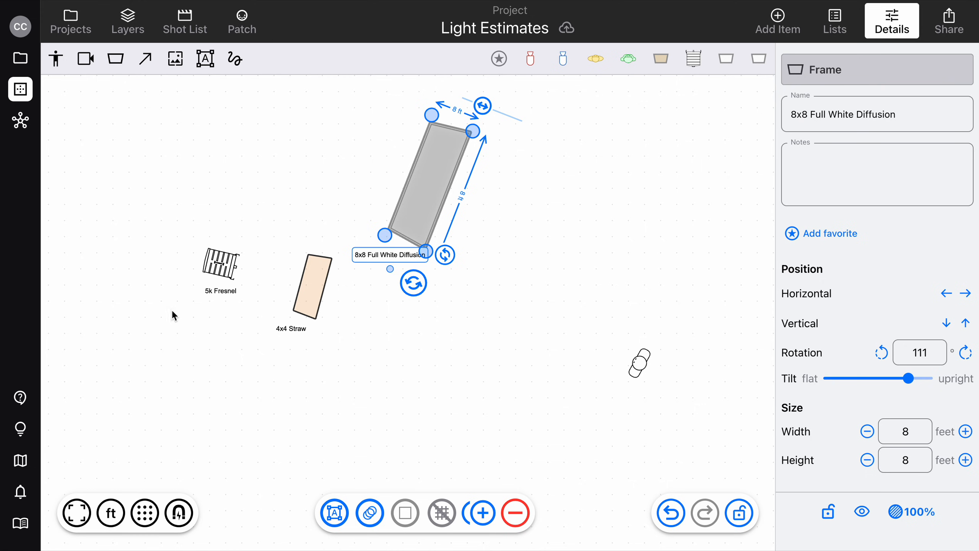
left_click(218, 266)
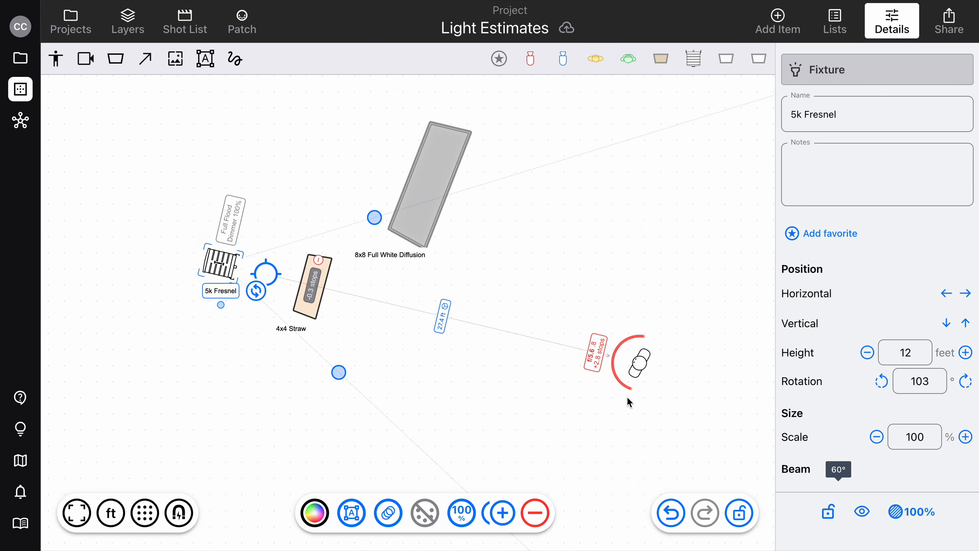
scroll(635, 358, "up", 5)
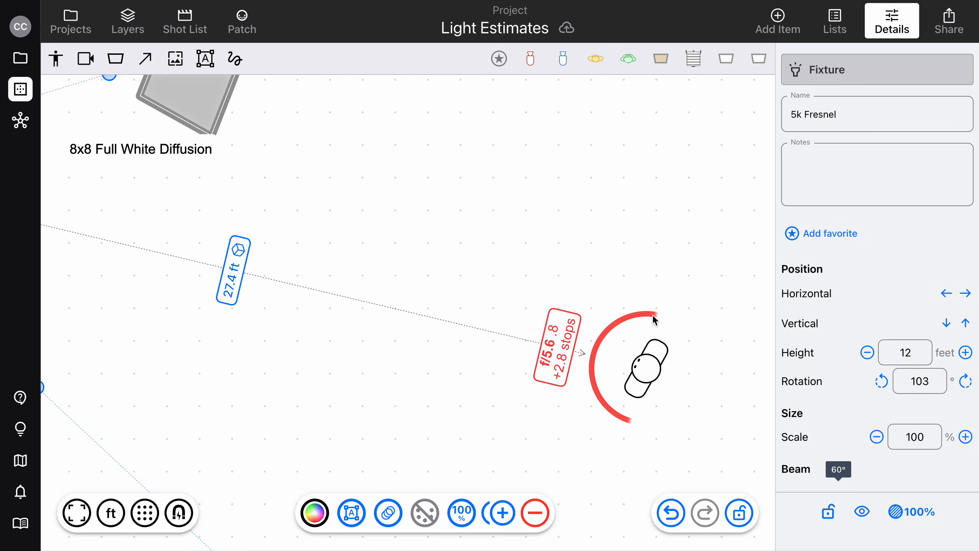
scroll(597, 326, "down", 5)
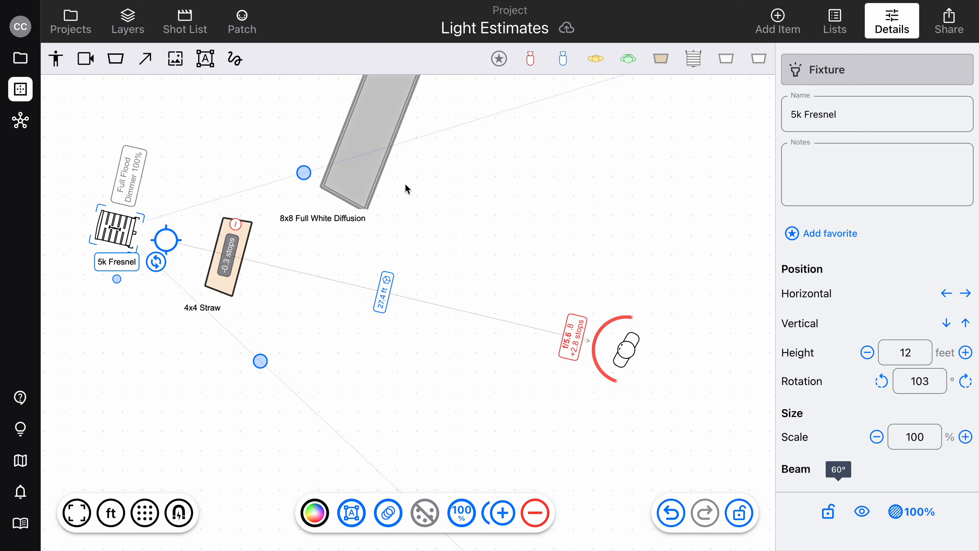
Place the 8x8 Full White Diffusion frame in the 5k Fresnel's beam about 6 ft past the 4x4 Straw, rotated to 105°.
left_click(376, 118)
left_click(376, 118)
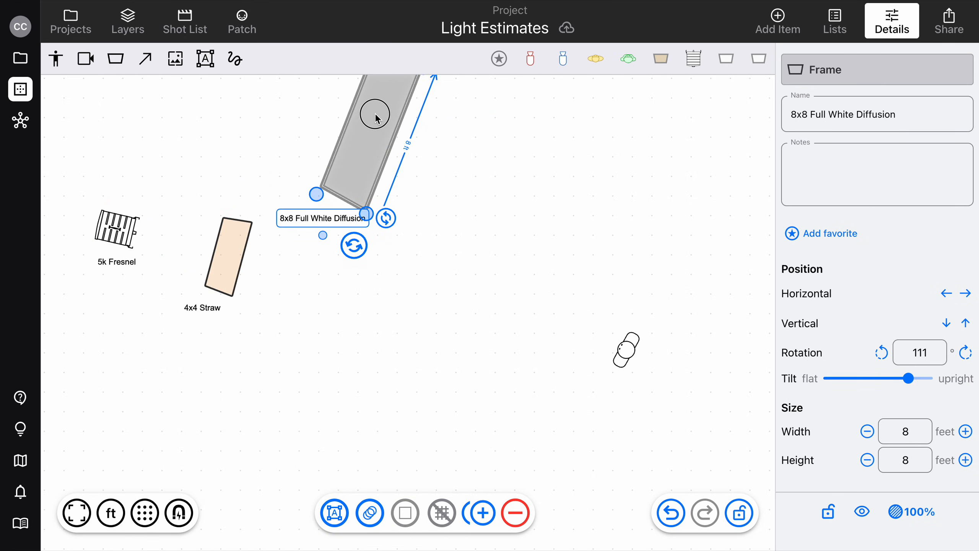
left_click_drag(376, 115, 330, 260)
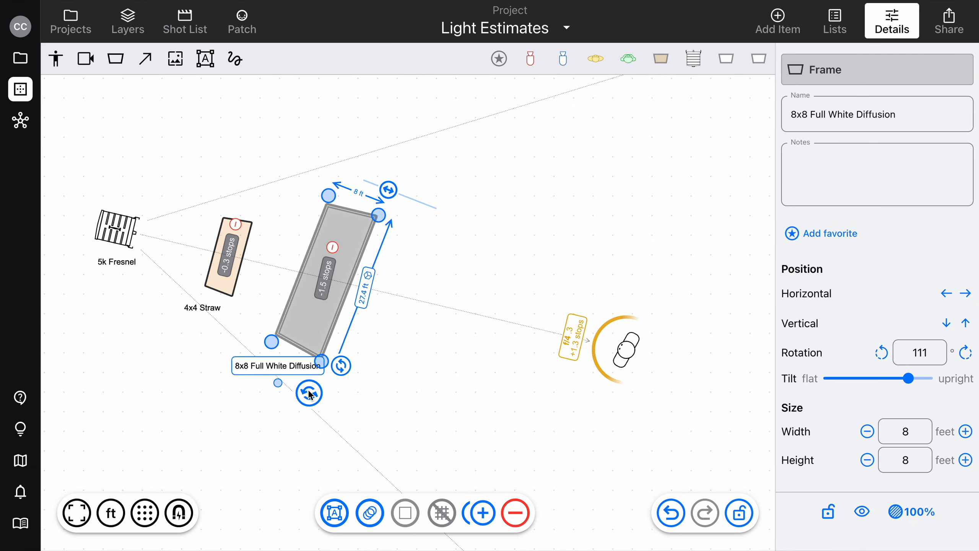
mouse_move(310, 394)
left_mouse_down()
mouse_move(328, 400)
mouse_move(310, 374)
left_mouse_up()
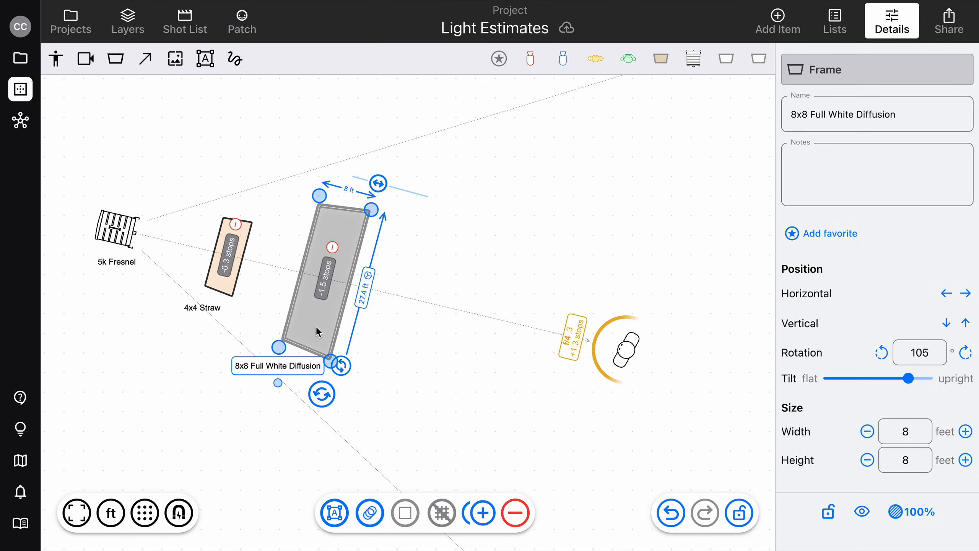
left_click_drag(316, 332, 342, 333)
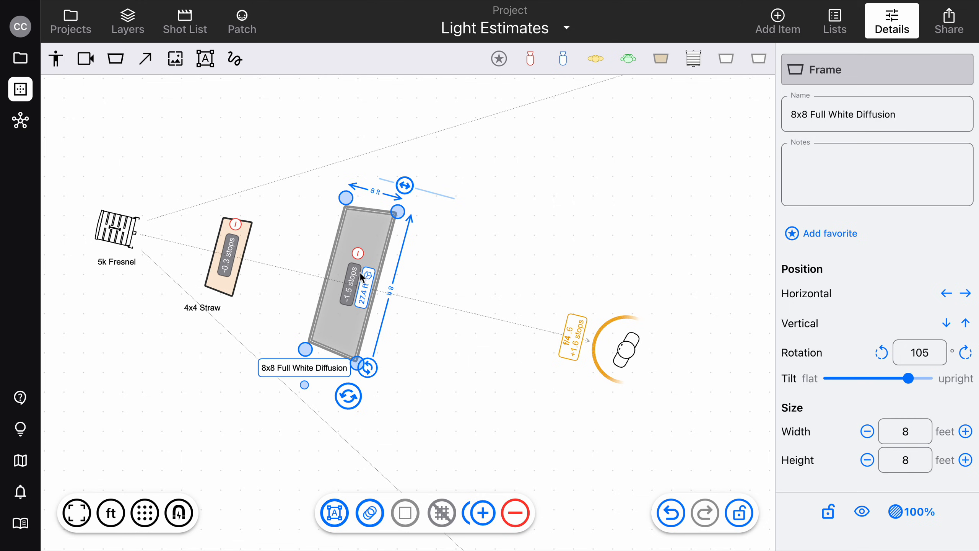
mouse_move(338, 328)
left_mouse_down()
mouse_move(466, 345)
mouse_move(329, 328)
left_mouse_up()
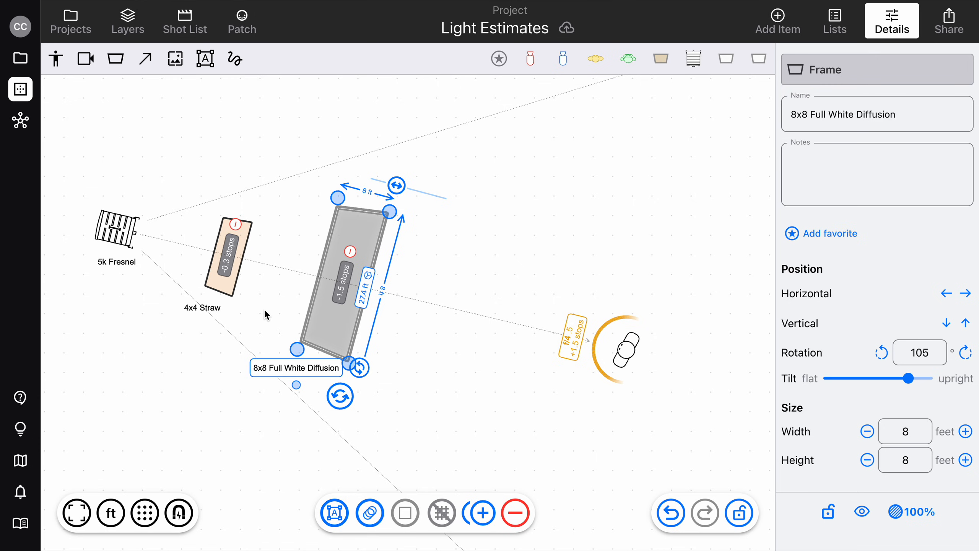
Try the 5k Fresnel's beam at 26.9° and 39.5°, and return it to full flood at 60°.
left_click(118, 232)
left_click_drag(260, 363, 267, 316)
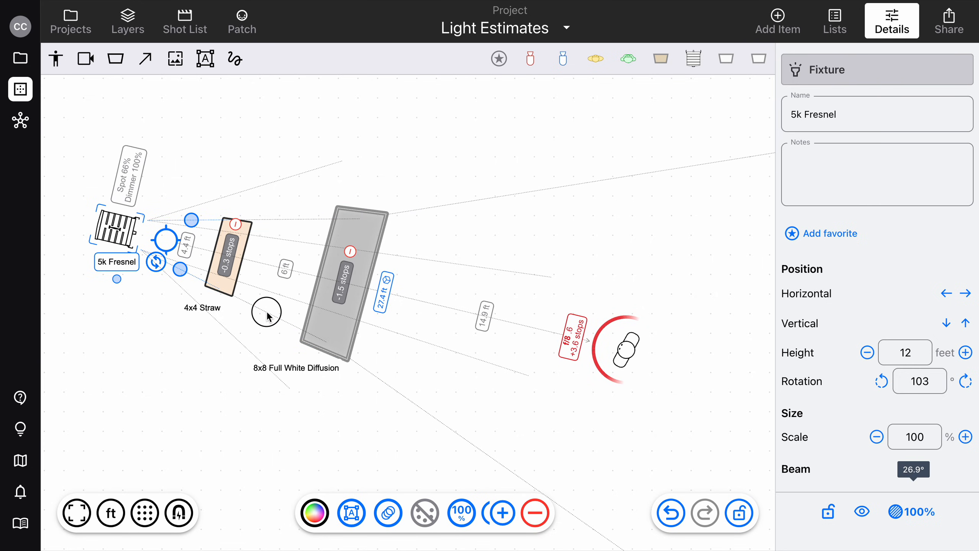
left_click_drag(268, 313, 261, 326)
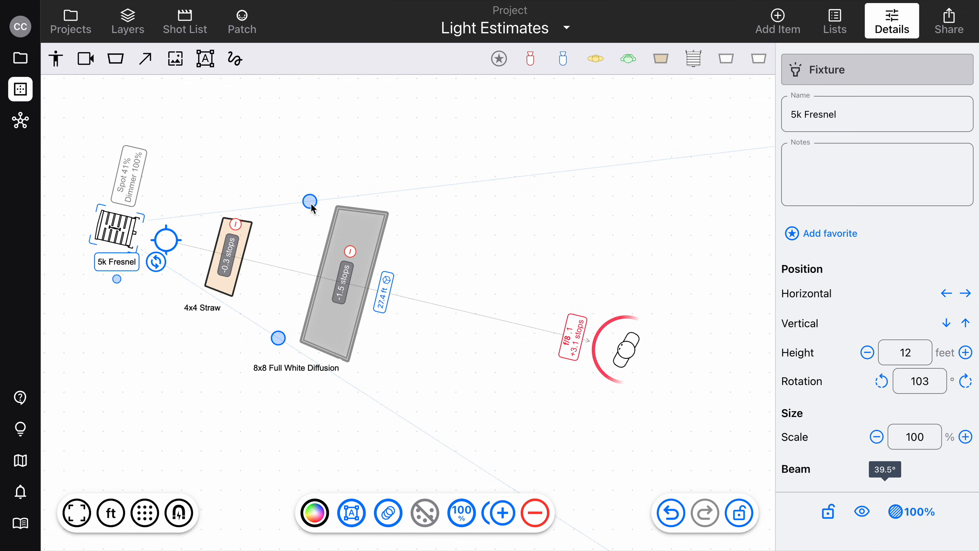
left_click_drag(309, 202, 301, 145)
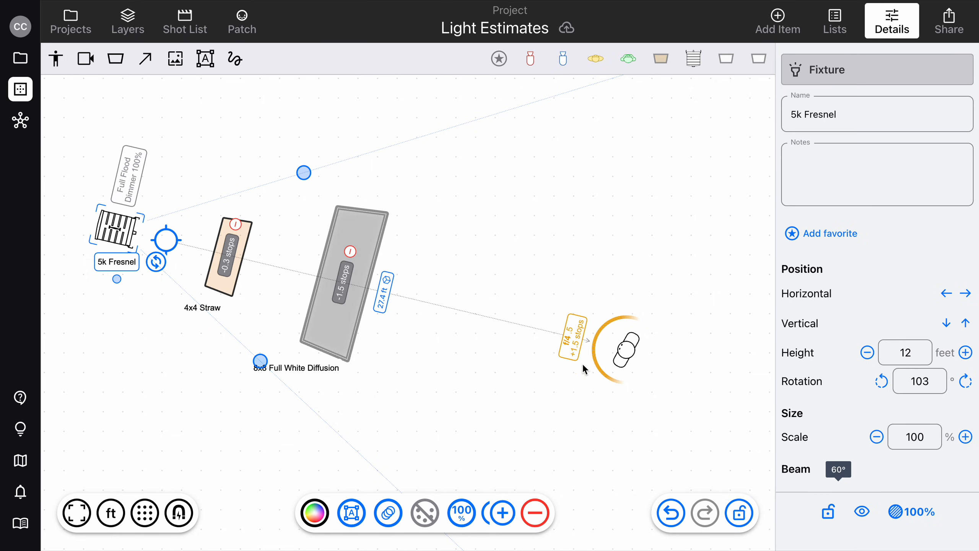
Examine the actor's combined light estimates from the diffused 5k Fresnel, the 1k Fresnel and the ambient light.
scroll(603, 365, "right", 5)
scroll(603, 364, "left", 2)
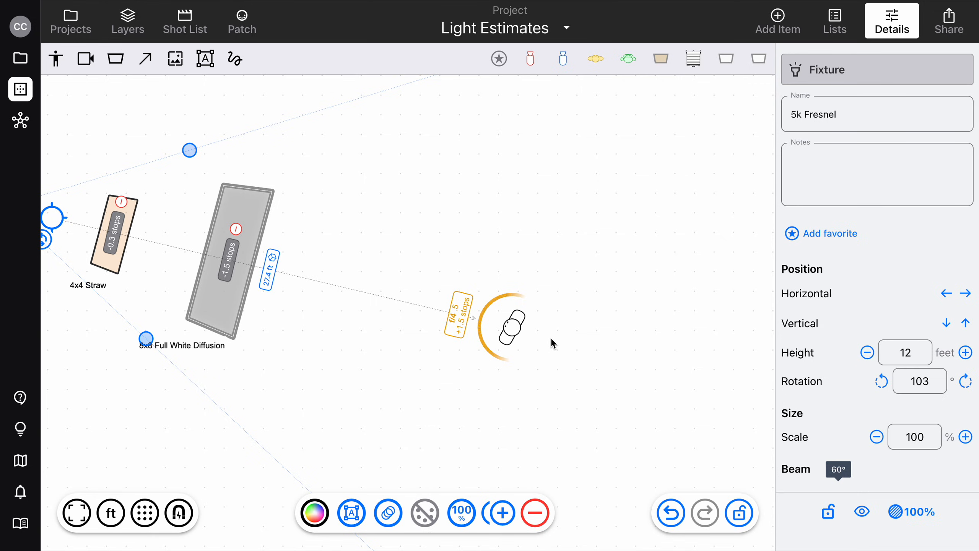
left_click(510, 382)
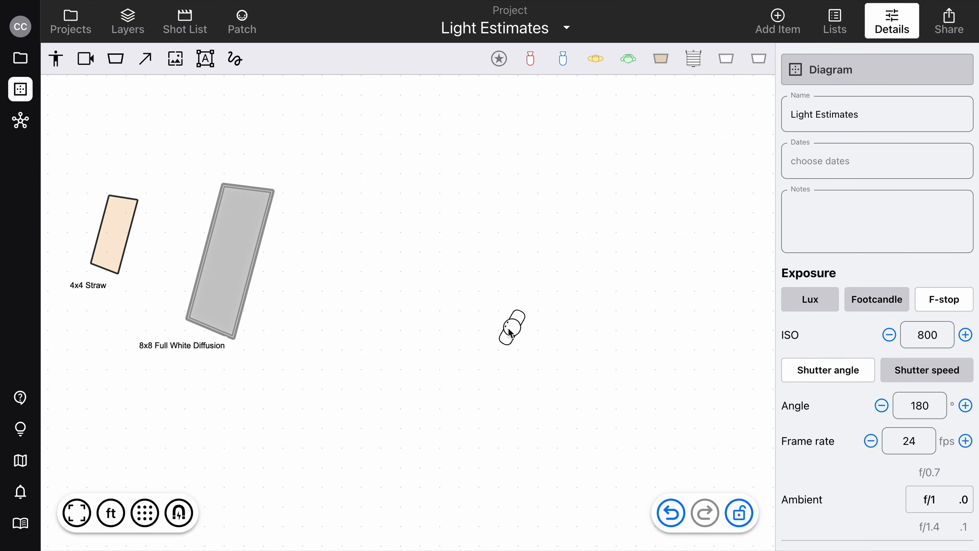
scroll(509, 330, "left", 3)
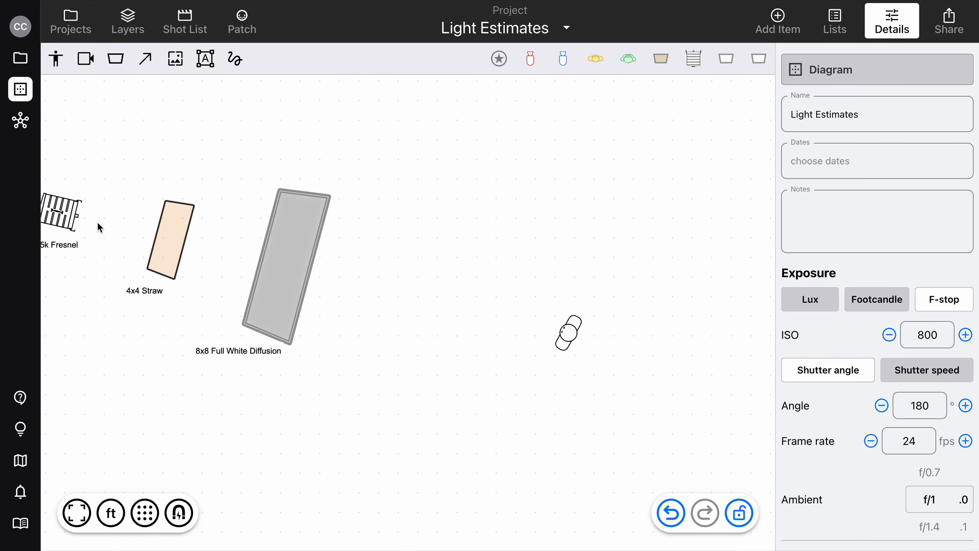
left_click(577, 330)
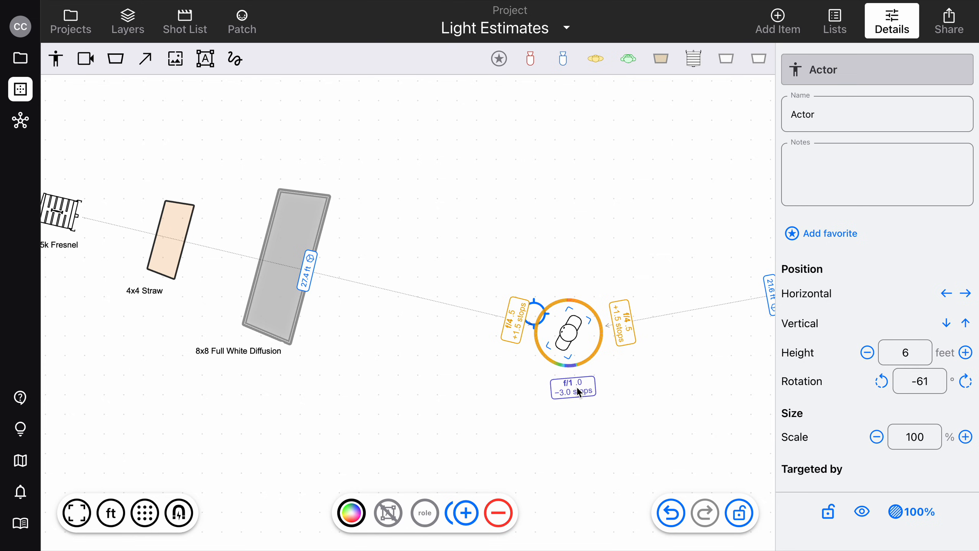
scroll(660, 349, "right", 10)
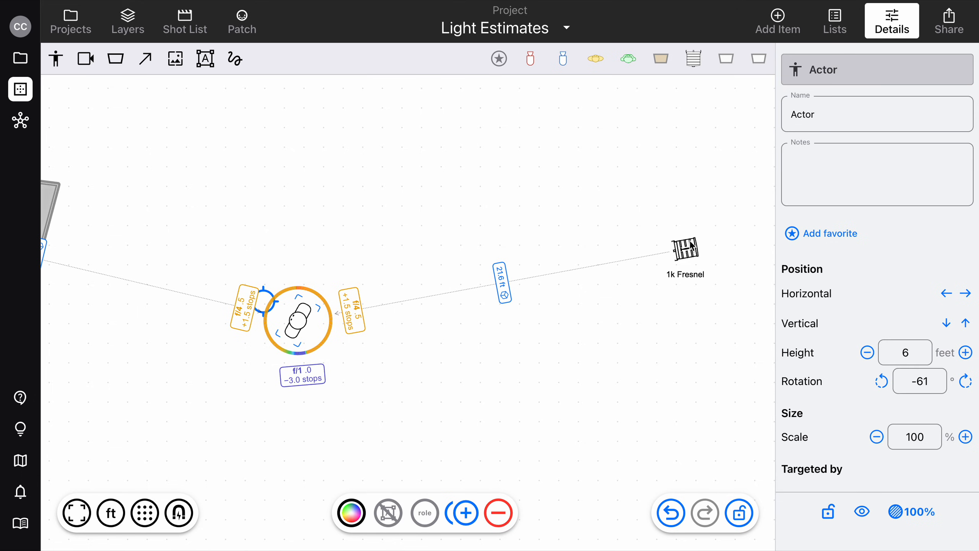
scroll(513, 307, "left", 2)
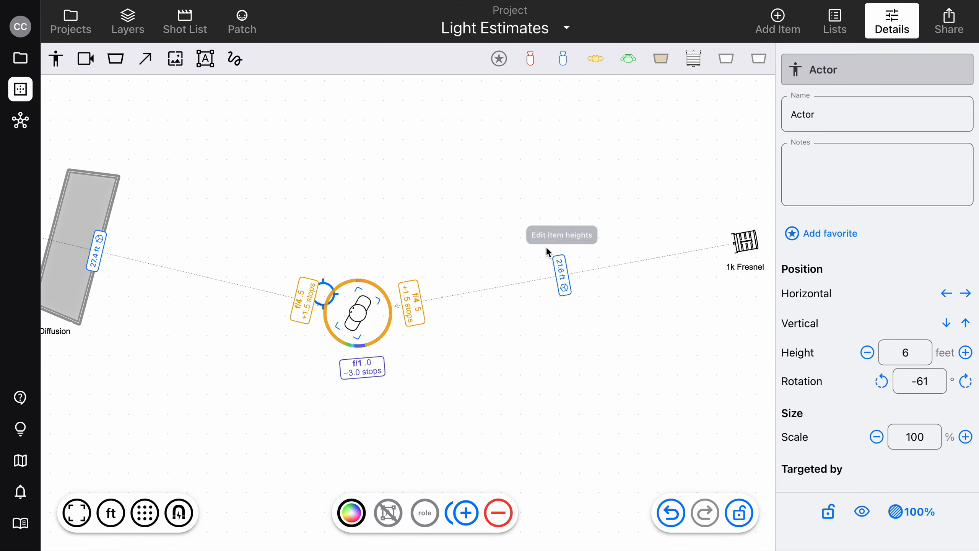
scroll(485, 360, "left", 3)
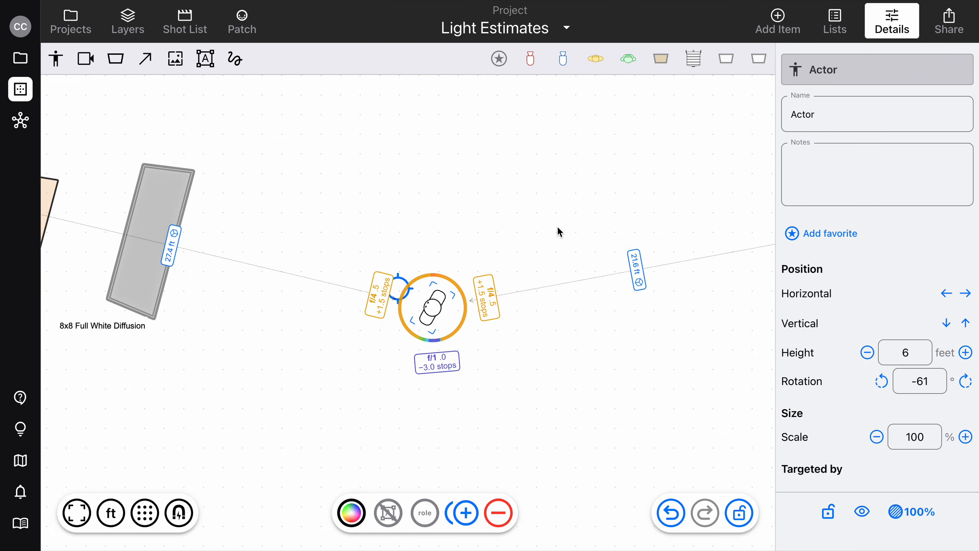
Move the 8x8 Unbleached Muslin frame to just below the 8x8 Full White Diffusion frame and rotate it to -100°.
left_click(465, 193)
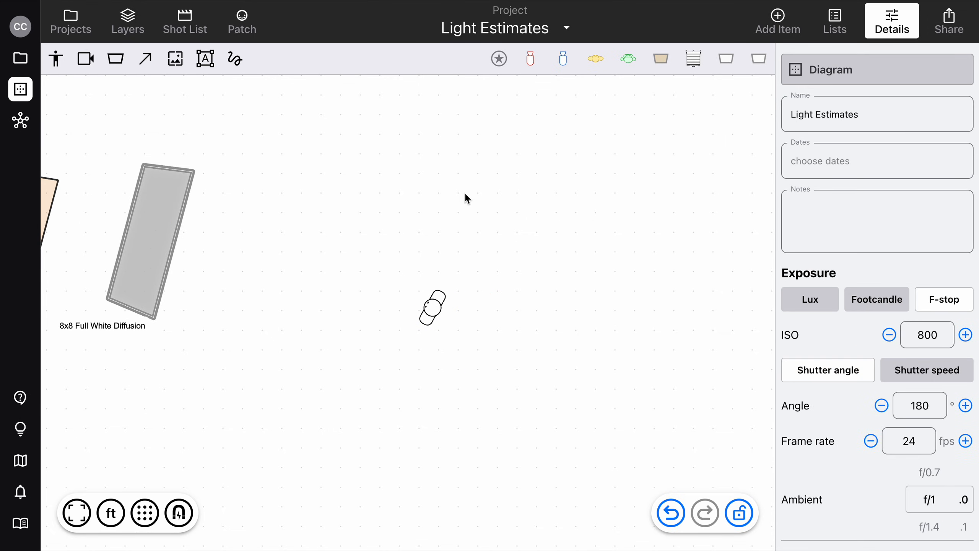
scroll(465, 193, "down", 2)
scroll(467, 195, "down", 1)
scroll(465, 193, "up", 7)
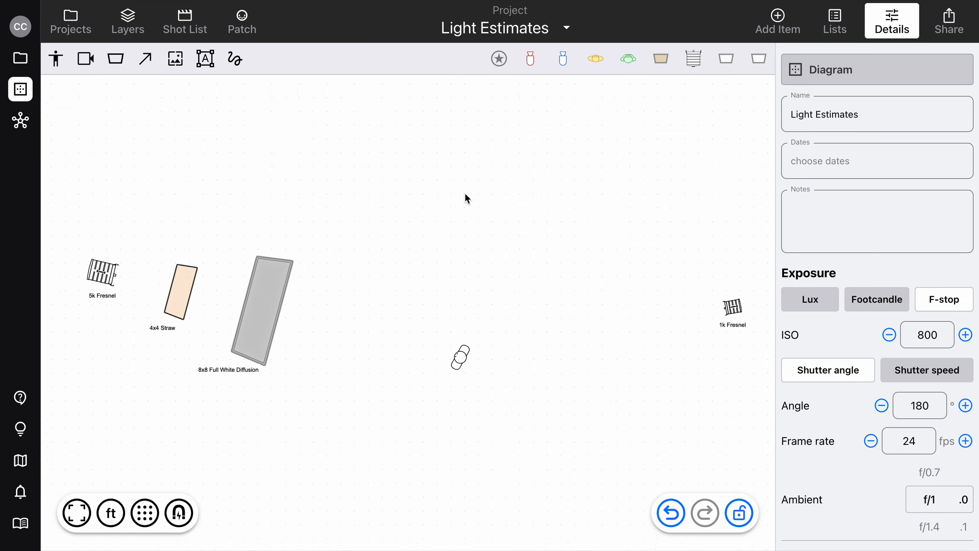
scroll(465, 192, "down", 11)
scroll(449, 195, "up", 8)
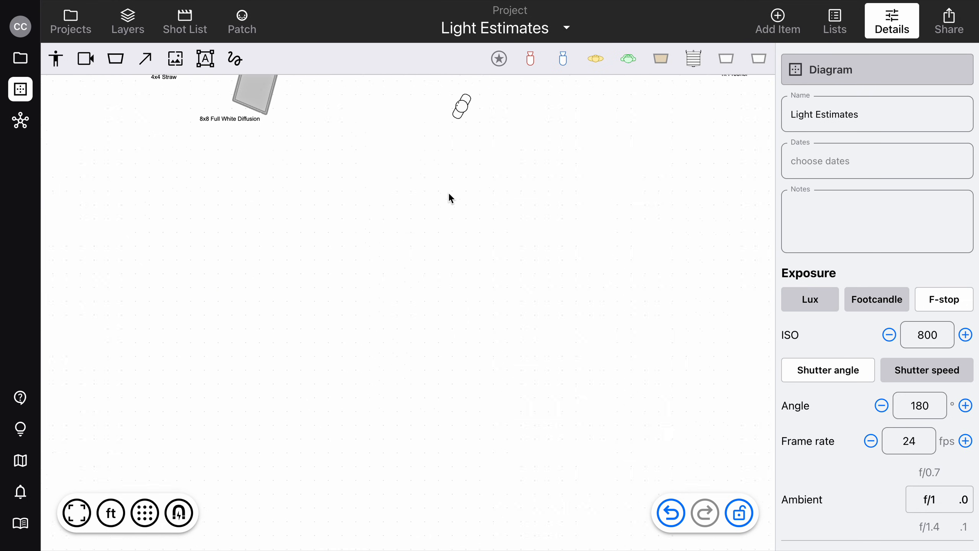
scroll(450, 194, "down", 2)
scroll(449, 194, "down", 6)
scroll(449, 194, "left", 3)
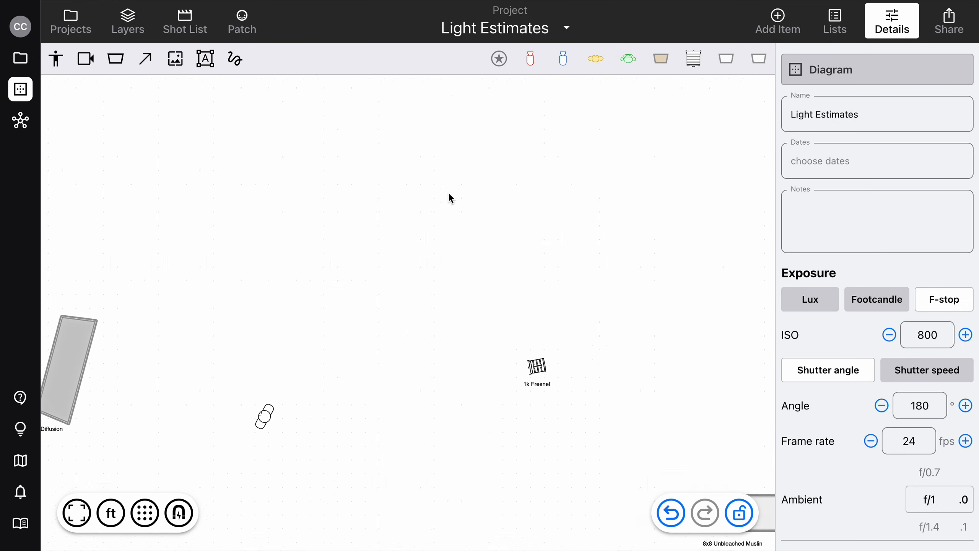
left_click(744, 407)
left_click_drag(750, 429, 219, 431)
scroll(370, 381, "left", 5)
scroll(371, 382, "down", 3)
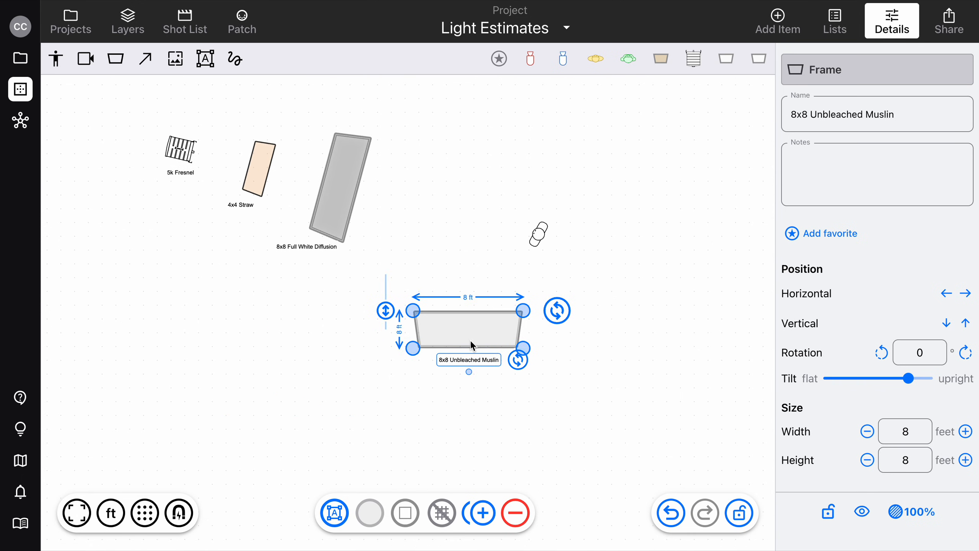
left_click_drag(475, 334, 353, 359)
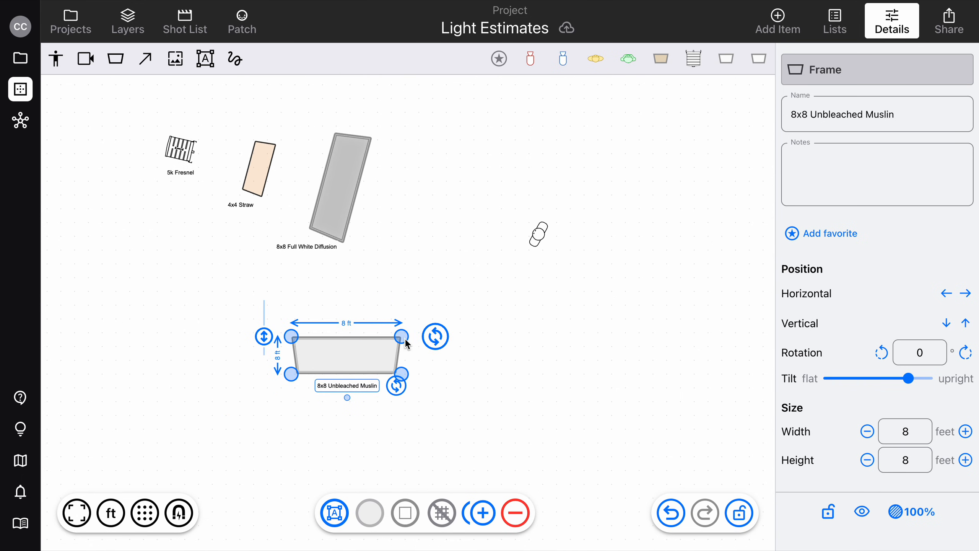
left_click_drag(435, 343, 323, 312)
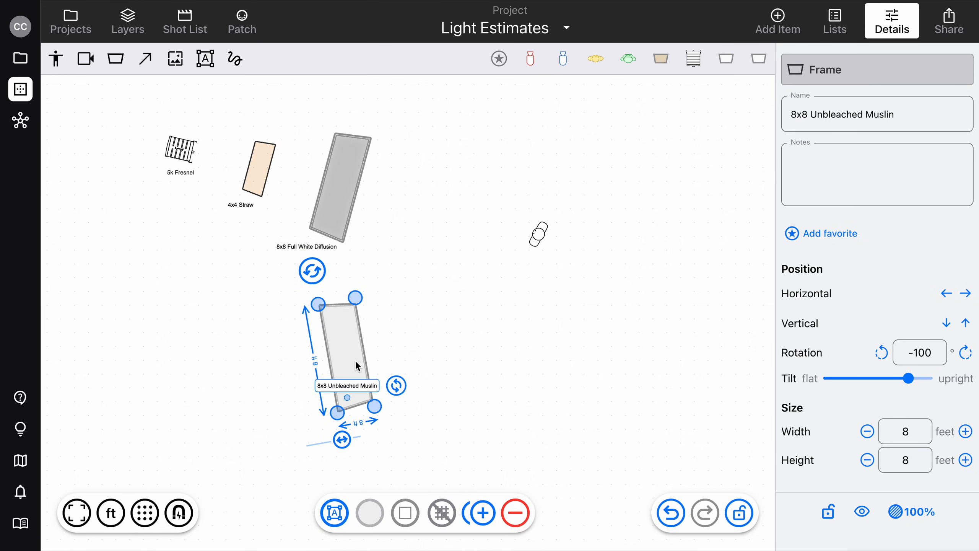
Add a camera between the diffusion and muslin frames, aimed at the actor from about 21.3 ft away.
key("c")
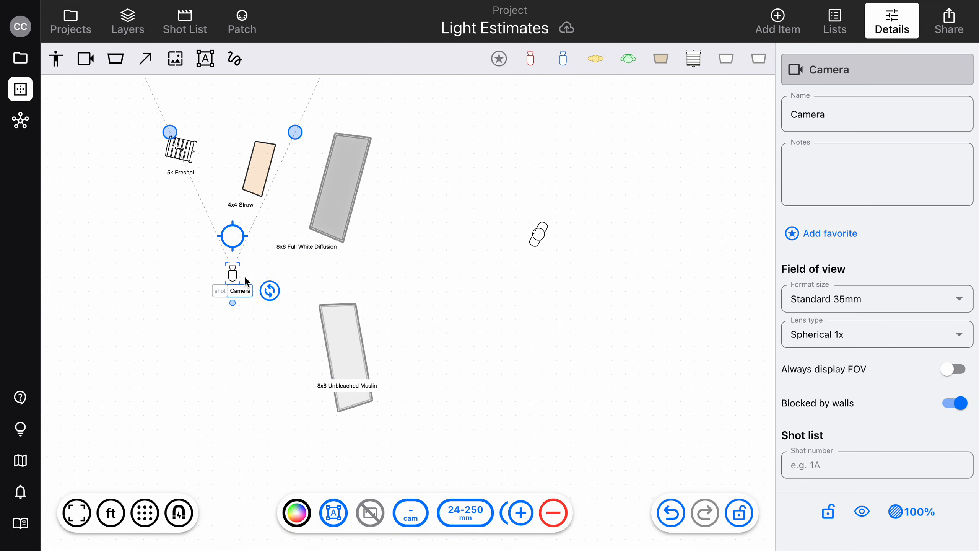
left_click_drag(233, 245, 537, 255)
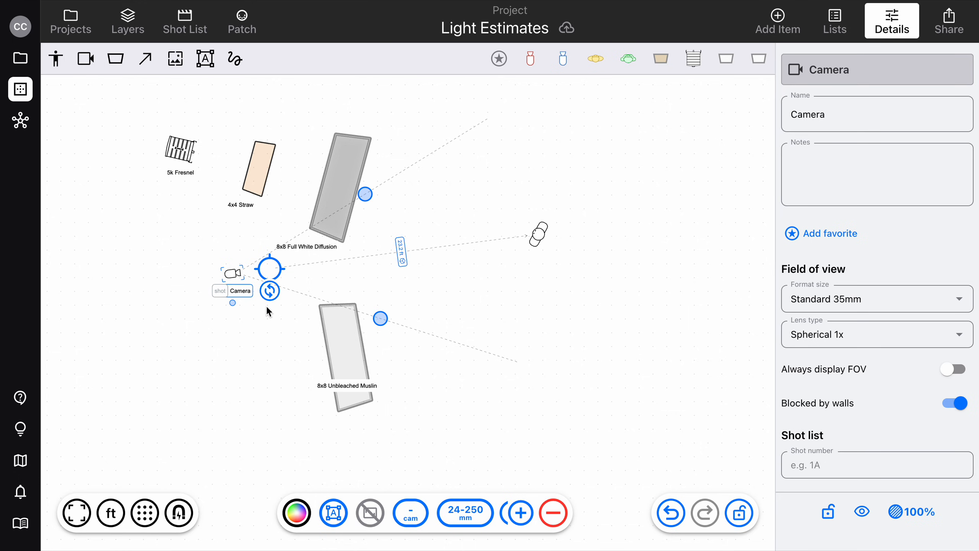
left_click_drag(234, 272, 259, 271)
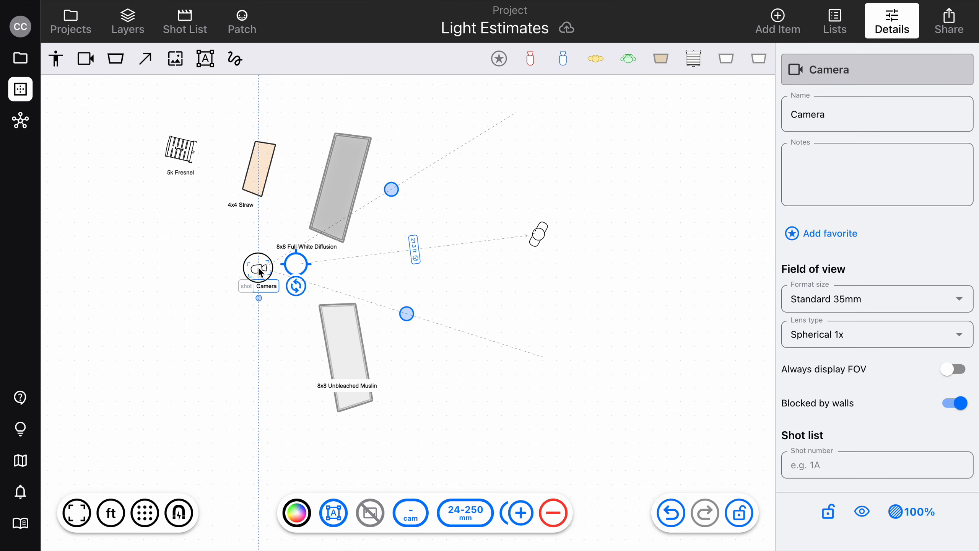
Duplicate the 5k Fresnel, place the copy in front of the 8x8 Unbleached Muslin, and target it at that frame from 14.3 ft.
left_click(343, 348)
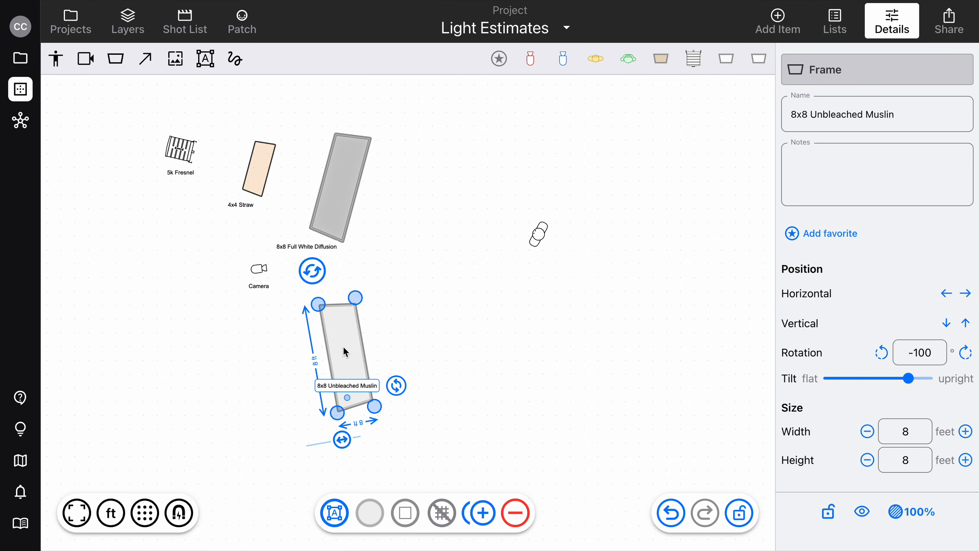
left_click(176, 153)
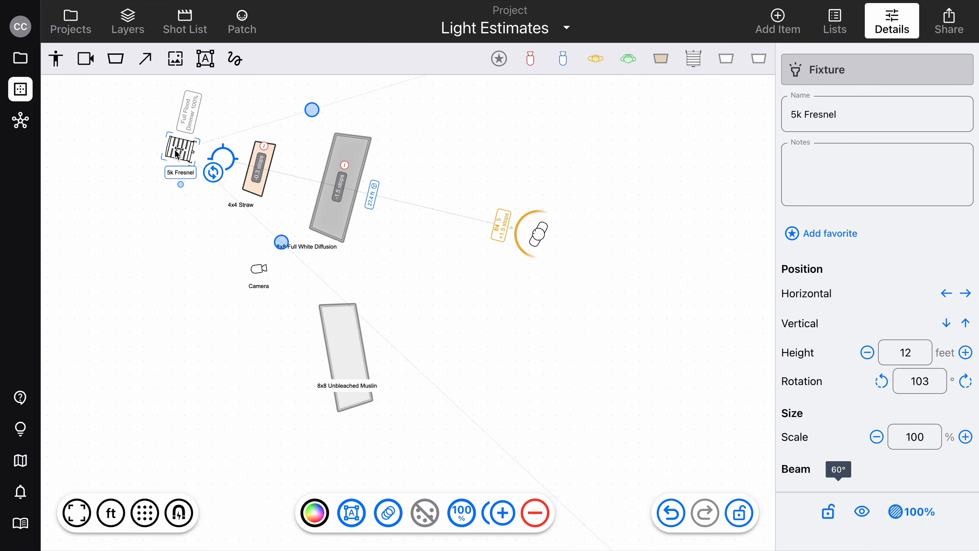
left_click_drag(175, 153, 426, 348)
left_click_drag(479, 327, 351, 357)
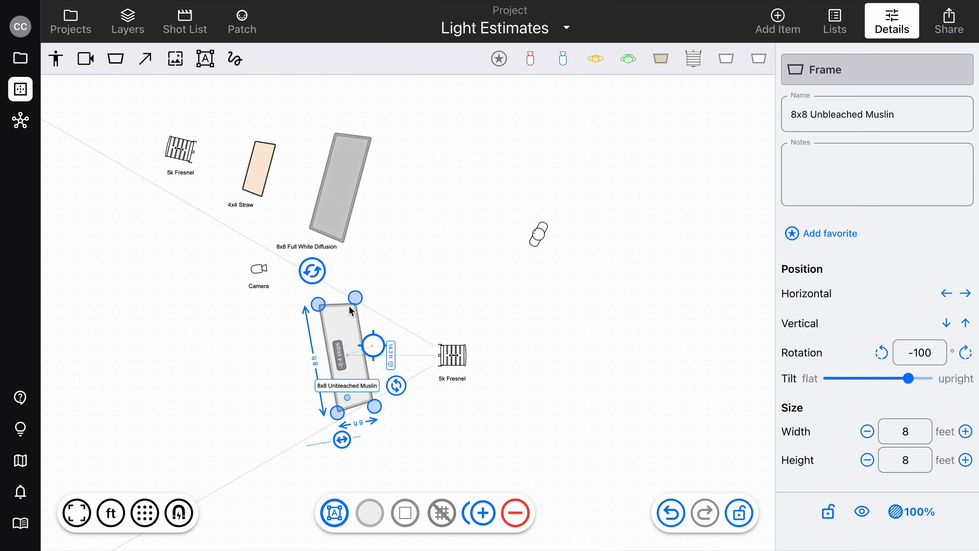
Rotate the 8x8 Unbleached Muslin frame to -105° and move its label out beside the frame.
mouse_move(321, 275)
left_mouse_down()
mouse_move(250, 292)
mouse_move(324, 280)
left_mouse_up()
left_click(382, 338)
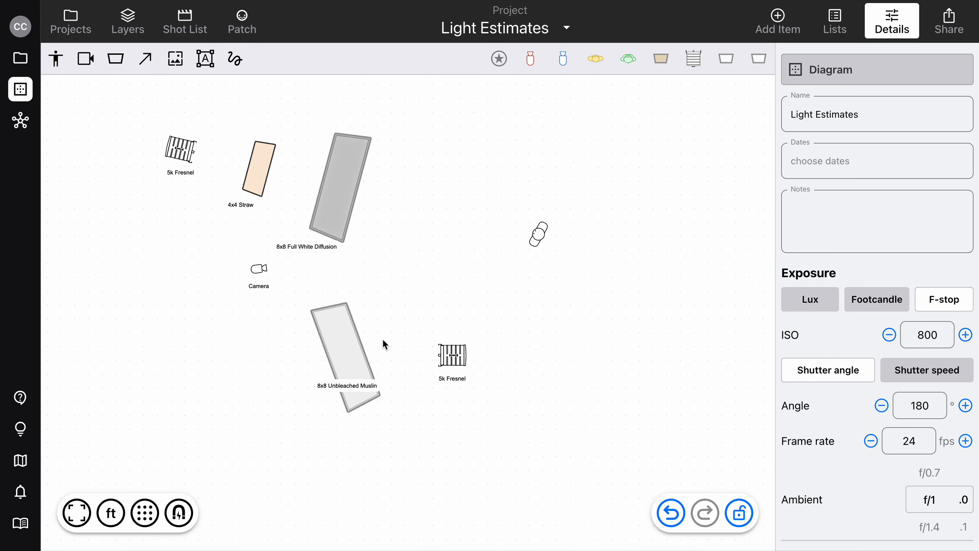
scroll(382, 338, "up", 5)
left_click(317, 350)
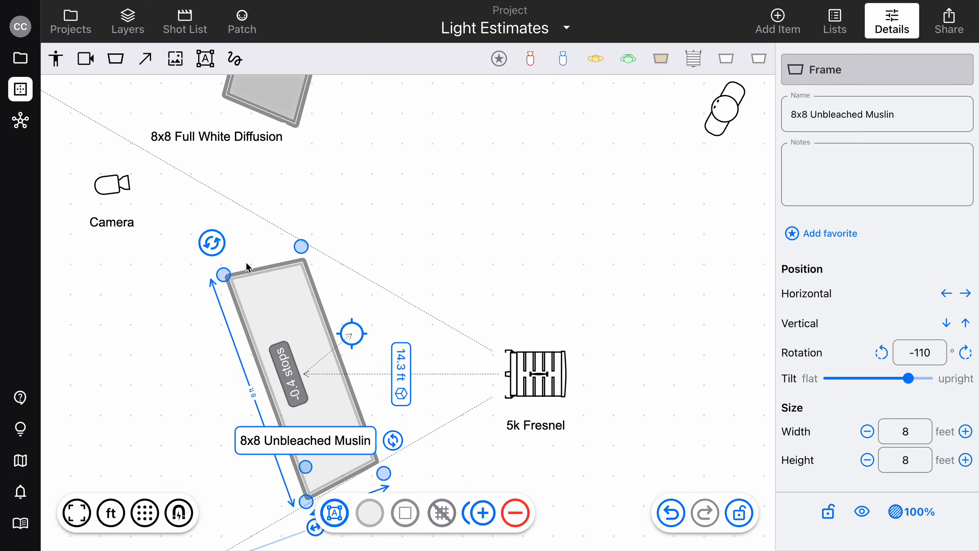
left_click_drag(209, 242, 226, 259)
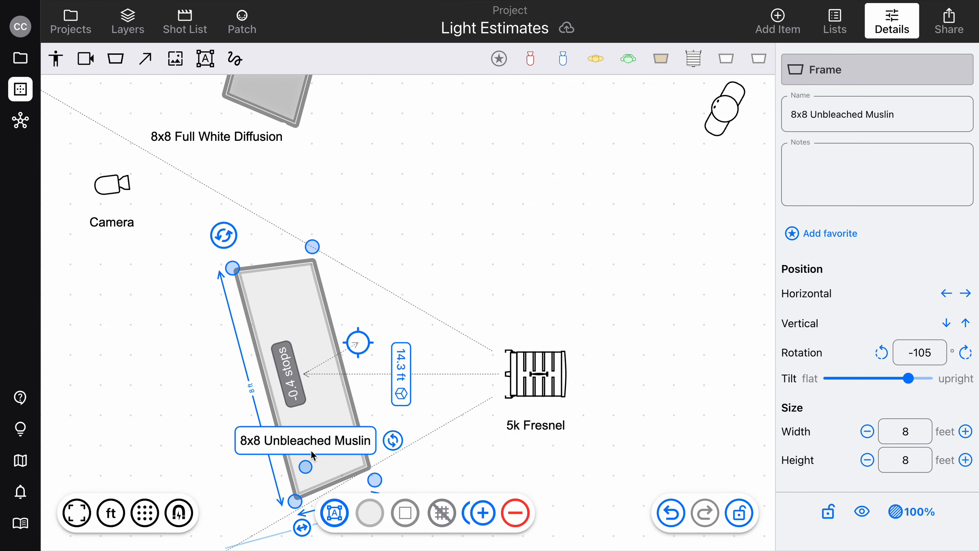
left_click_drag(305, 468, 170, 463)
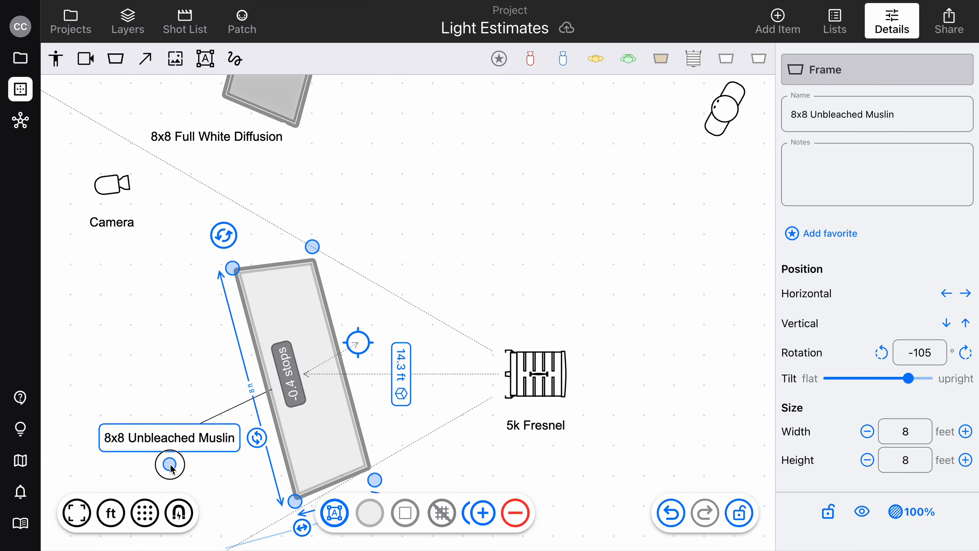
Try a tan material and a gold-and-white checkered material on the 8x8 Unbleached Muslin frame, and restore its original light grey material.
left_click(370, 513)
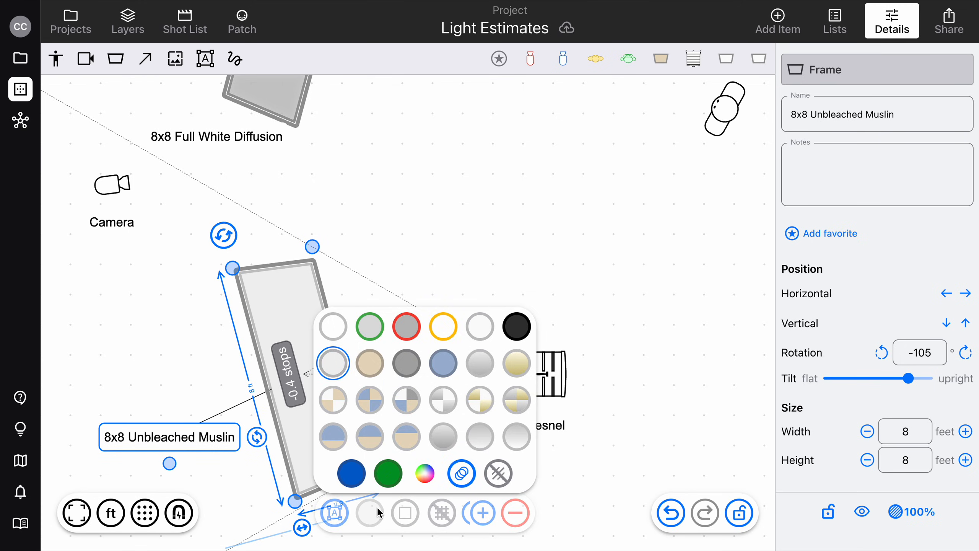
left_click(371, 361)
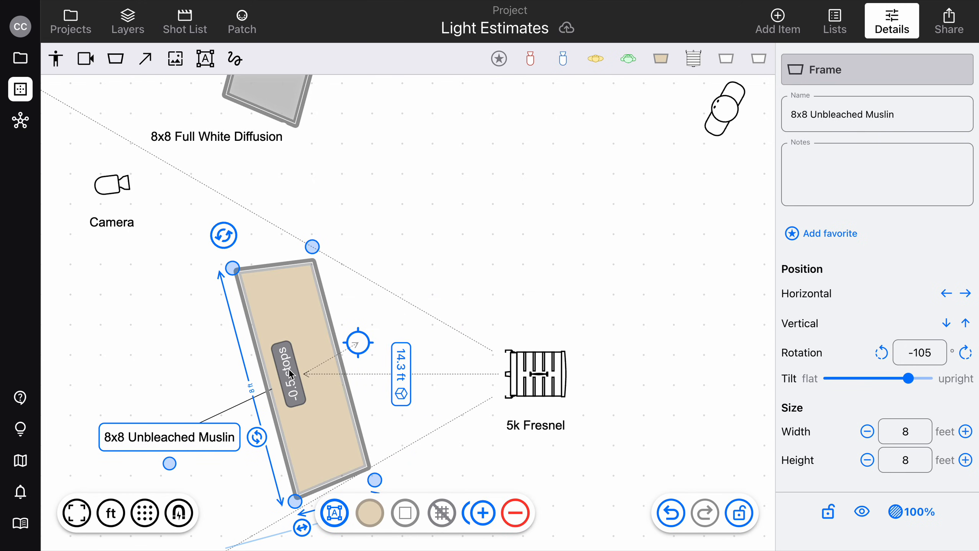
left_click(376, 507)
left_click(480, 407)
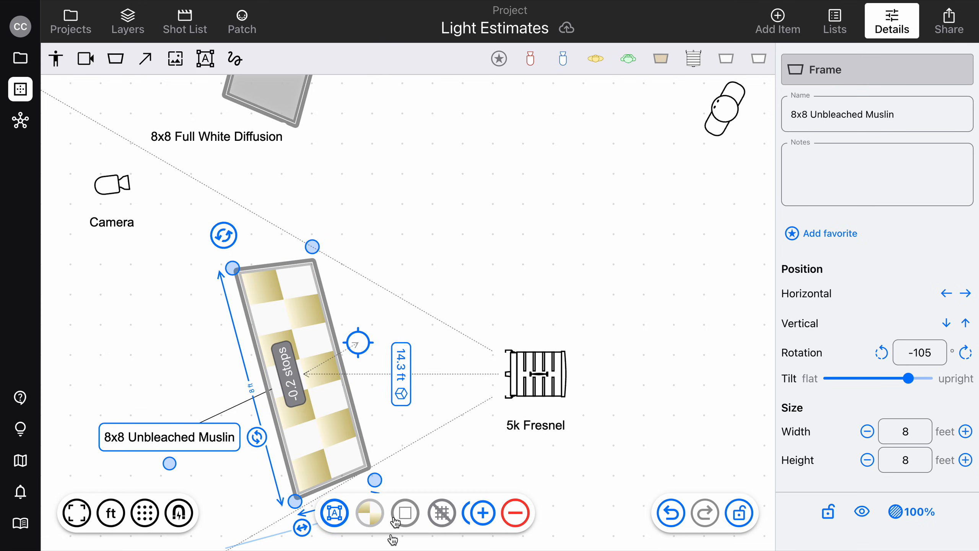
left_click(369, 513)
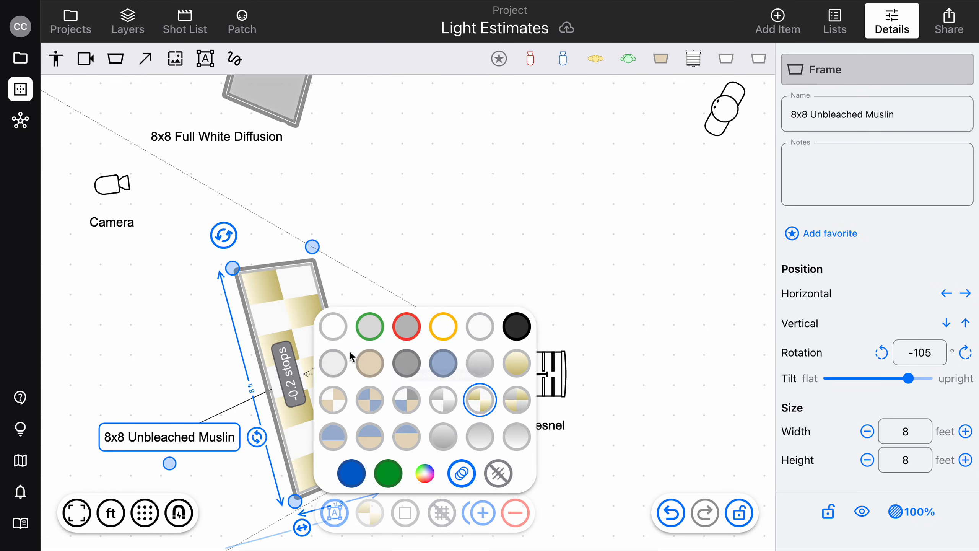
left_click(335, 362)
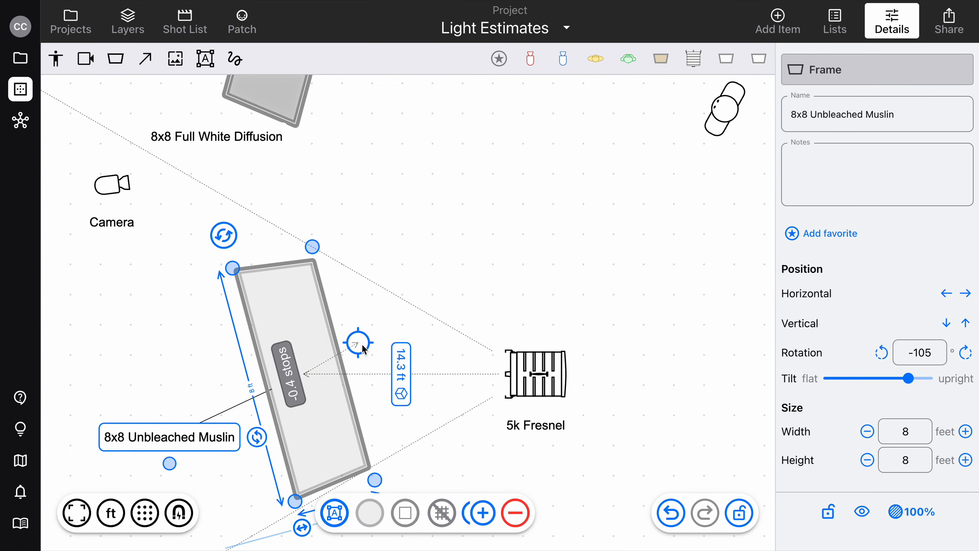
Target the bounce from the 8x8 Unbleached Muslin frame at the actor.
scroll(363, 348, "right", 3)
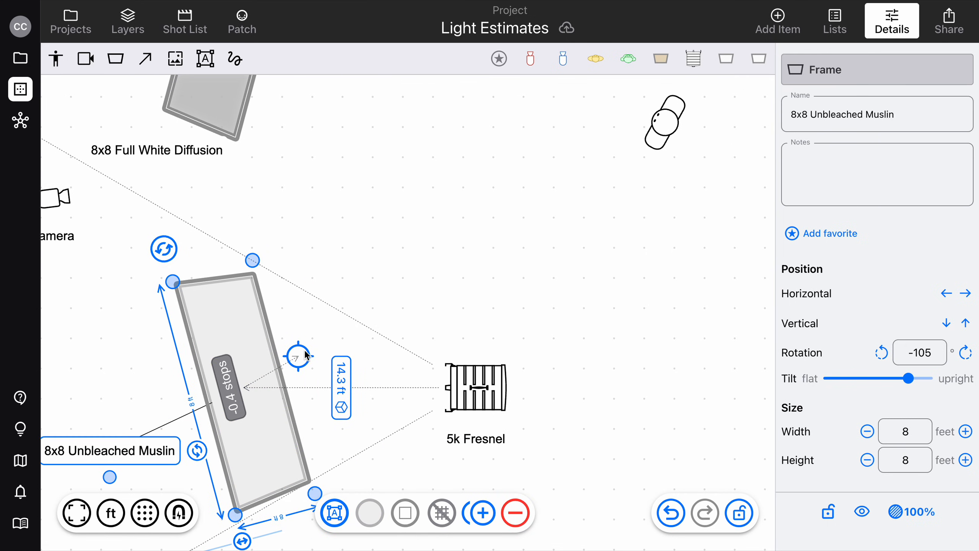
left_click_drag(304, 355, 677, 123)
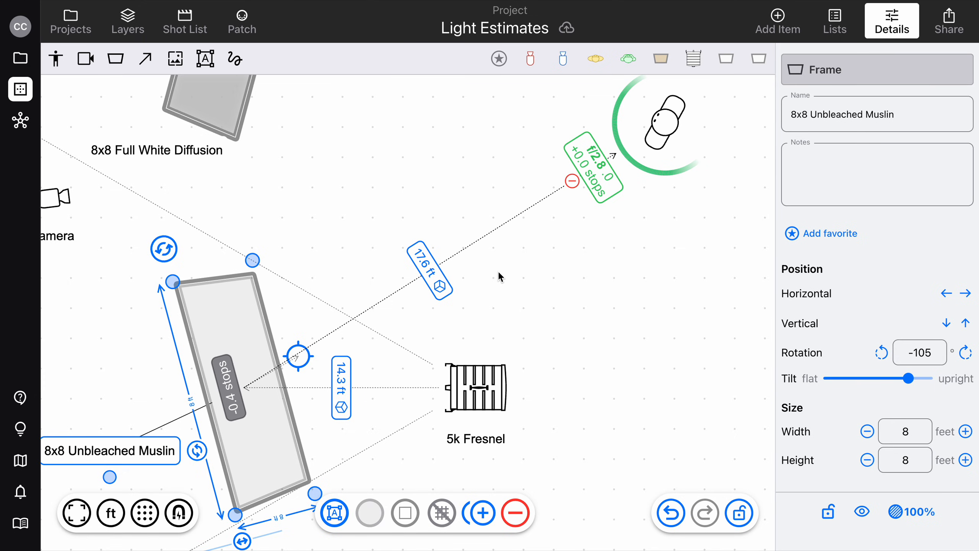
Duplicate the bounce 5k Fresnel just above itself, still aimed at the muslin, and inspect the muslin's light estimate at the actor.
left_click(480, 395)
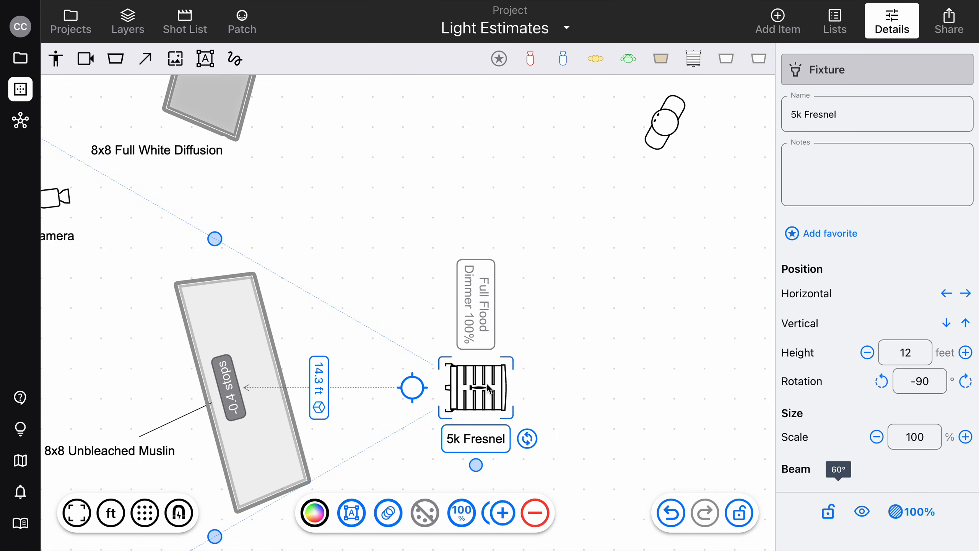
left_click_drag(489, 387, 493, 334)
left_click(661, 133)
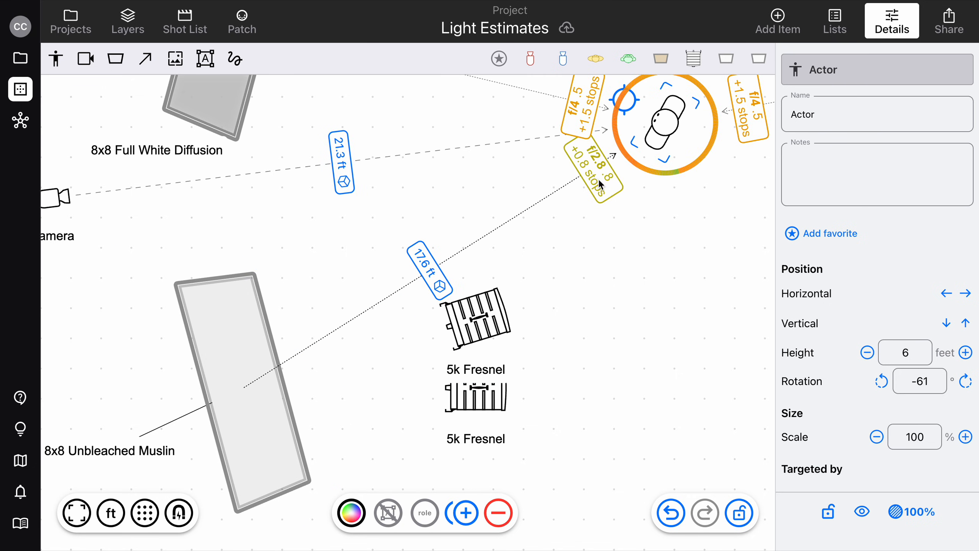
left_click(486, 402)
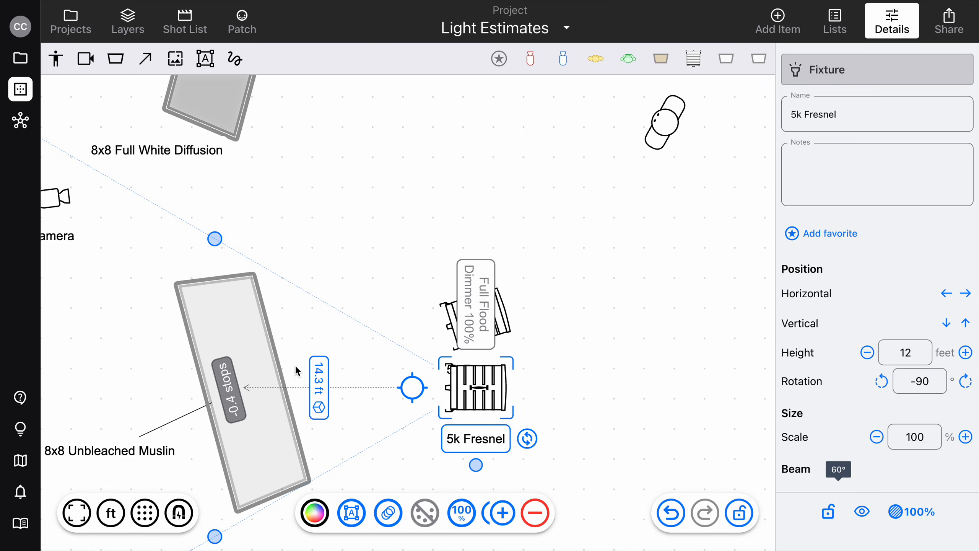
left_click(264, 431)
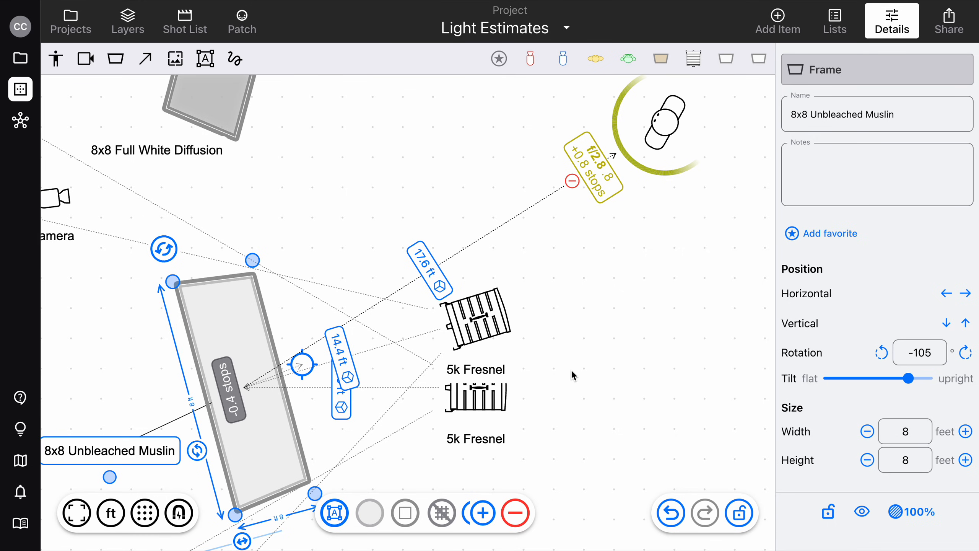
Rotate the 8x8 Unbleached Muslin frame to -115° to angle it further toward the actor.
scroll(604, 392, "down", 1)
scroll(604, 392, "left", 1)
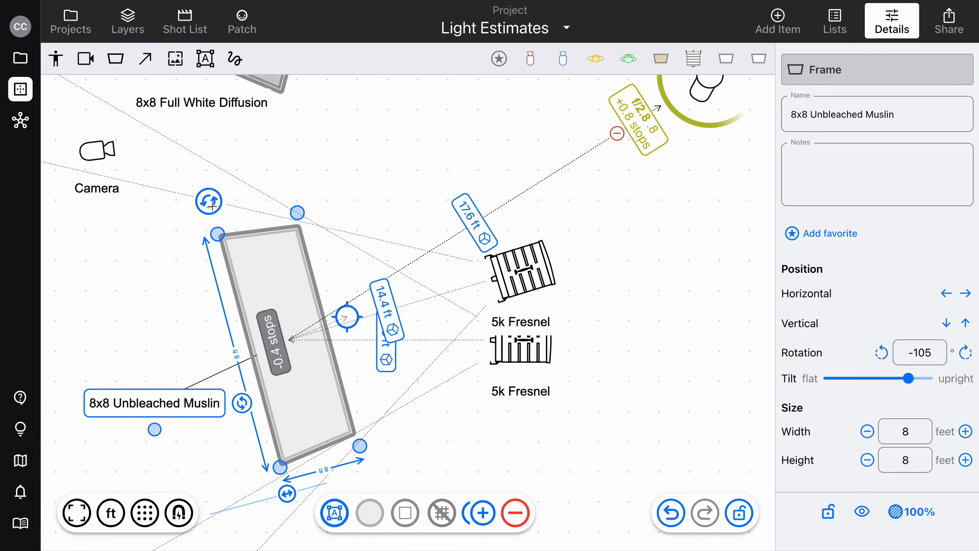
left_click_drag(214, 211, 199, 247)
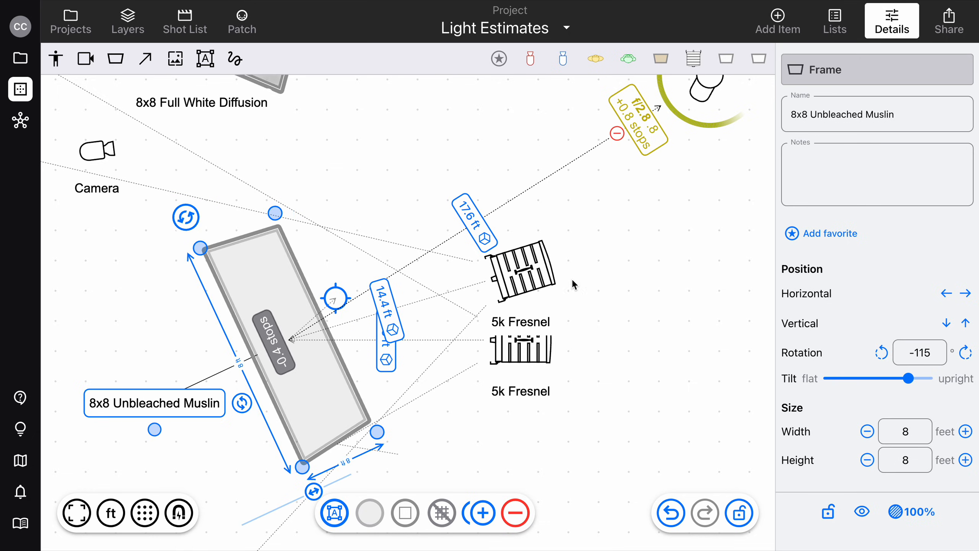
Examine the light estimates reaching the actor from all sources, and inspect the upper bounce 5k Fresnel's beam on the muslin.
left_click(614, 281)
scroll(614, 281, "down", 5)
scroll(606, 283, "right", 2)
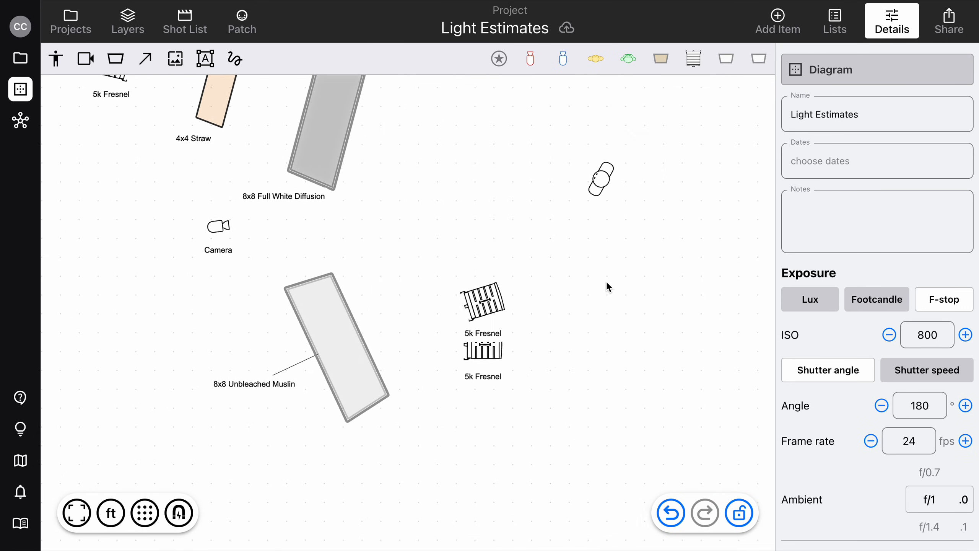
scroll(607, 285, "up", 2)
scroll(607, 286, "right", 2)
left_click(541, 245)
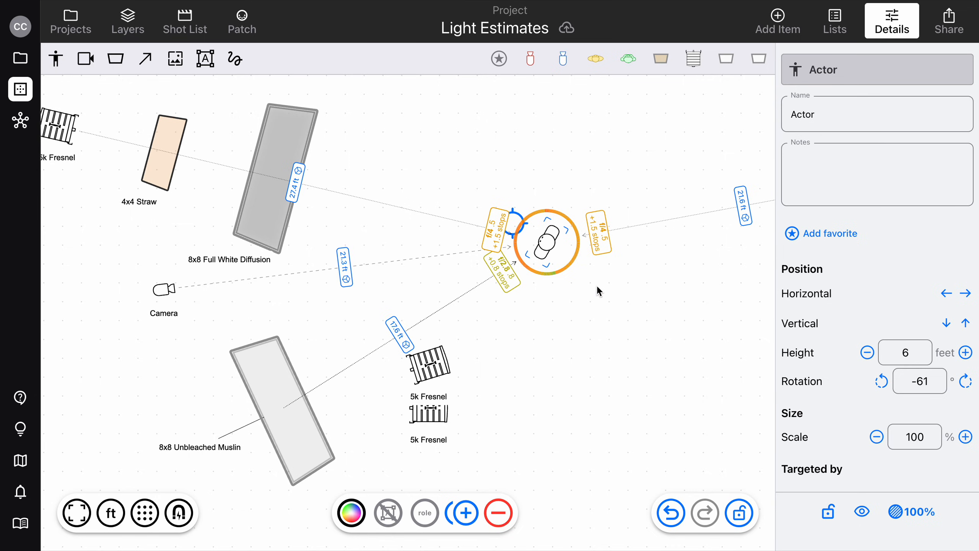
left_click(613, 291)
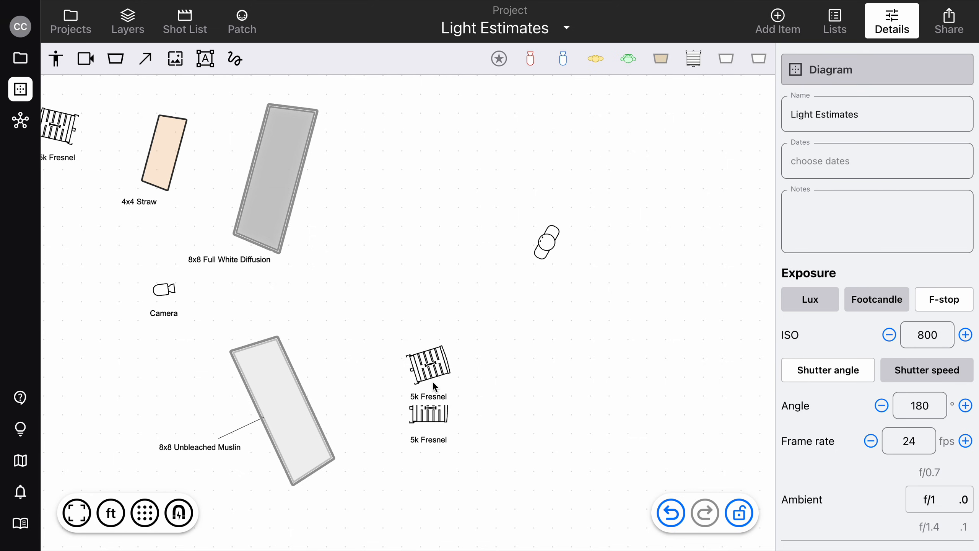
left_click(432, 366)
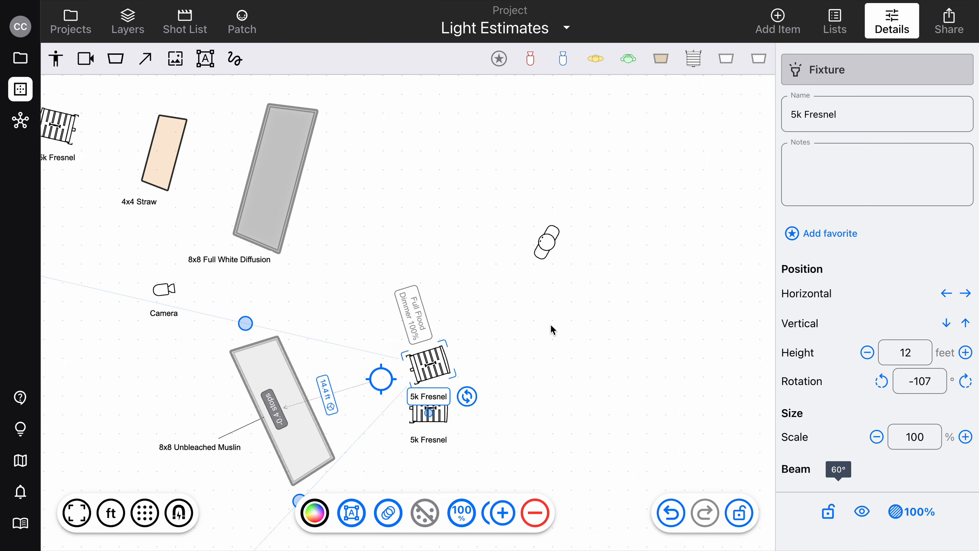
Duplicate the actor, place the copy behind the original on the side away from the camera, and reselect the original actor.
scroll(551, 330, "right", 5)
left_click(419, 233)
left_click_drag(420, 232, 501, 269)
left_click(420, 235)
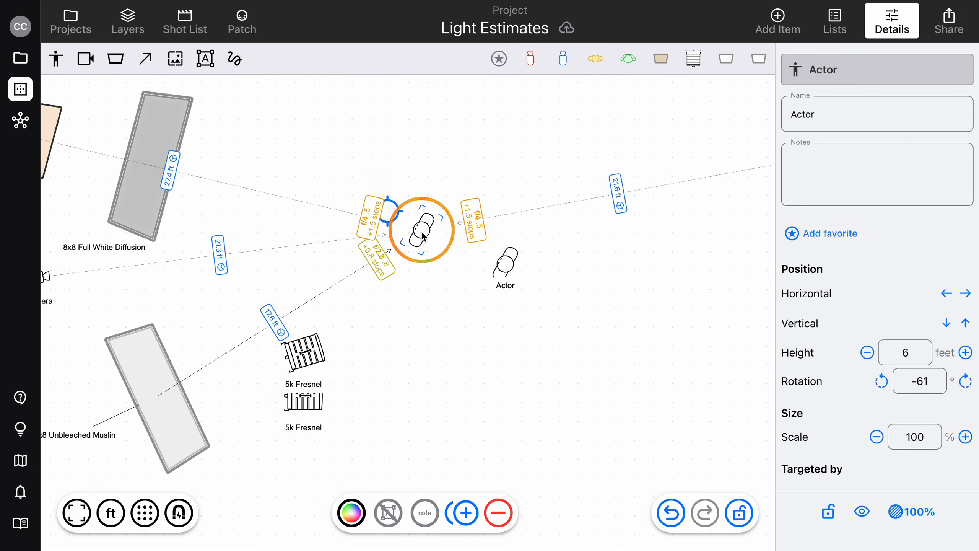
Move the duplicate actor away from the original, to open space beyond the 1k Fresnel.
left_click(515, 263)
scroll(650, 303, "right", 4)
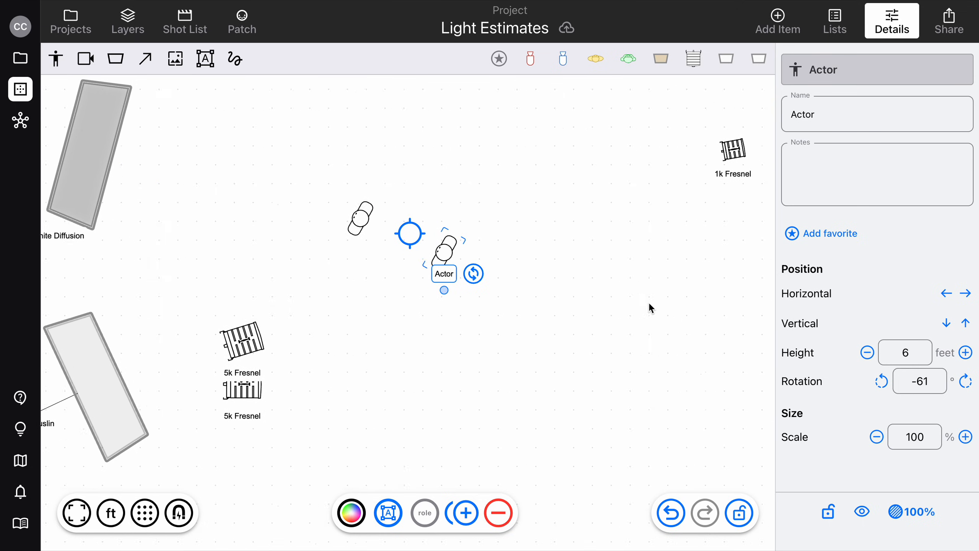
scroll(649, 304, "down", 3)
scroll(649, 304, "right", 5)
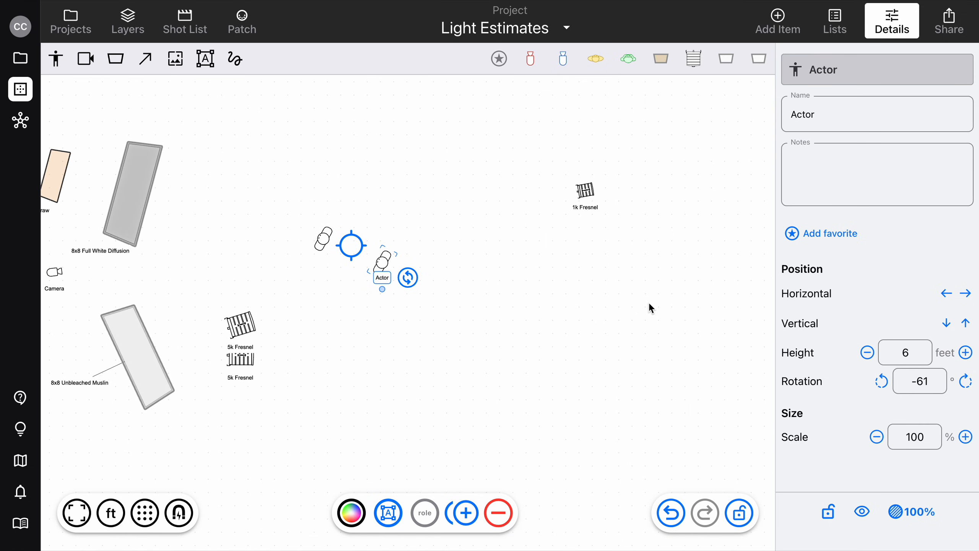
left_click_drag(387, 269, 667, 278)
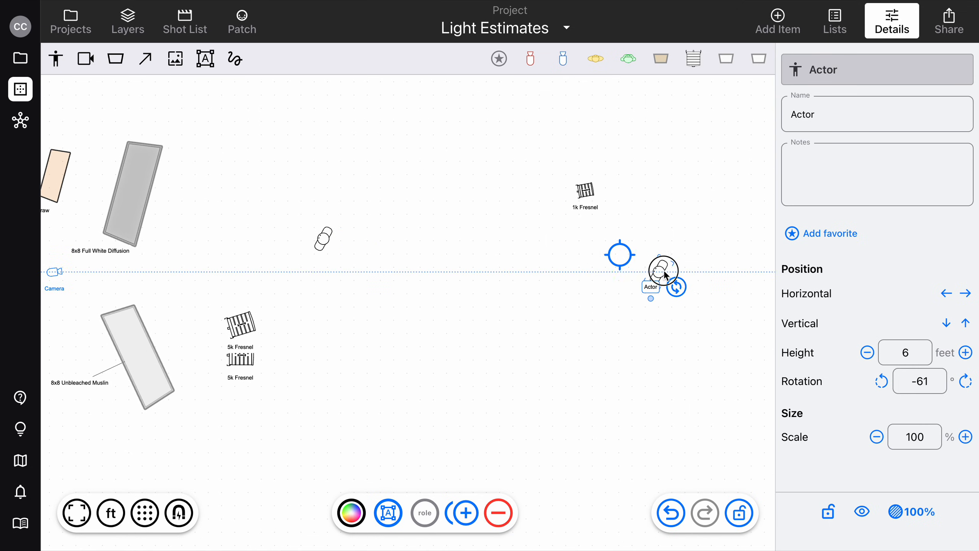
scroll(665, 270, "right", 20)
scroll(667, 272, "right", 2)
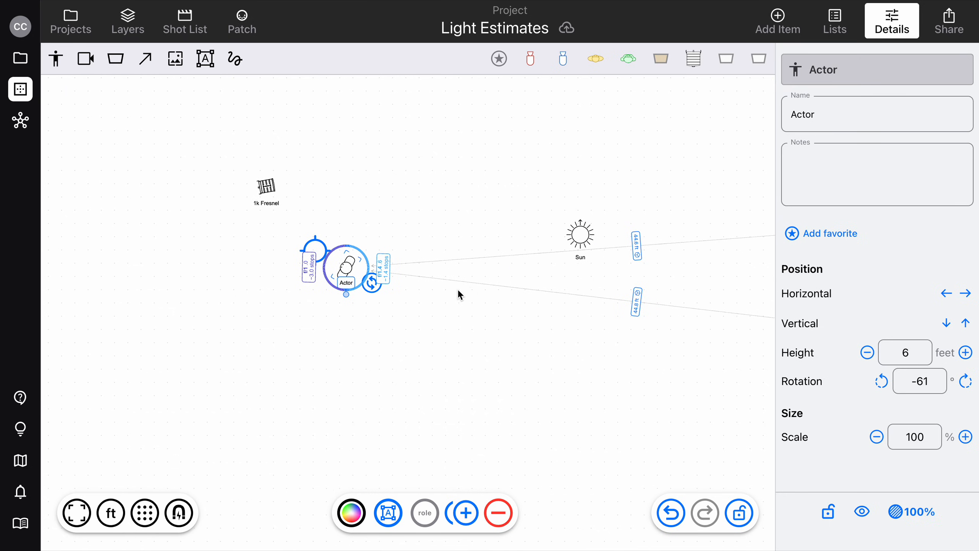
Move the Sun up out of the way and place the duplicate actor about 24 ft from the nearest Space Lights.
left_click(581, 236)
left_click_drag(581, 236, 483, 94)
left_click_drag(347, 271, 638, 270)
scroll(638, 269, "right", 10)
scroll(638, 270, "right", 12)
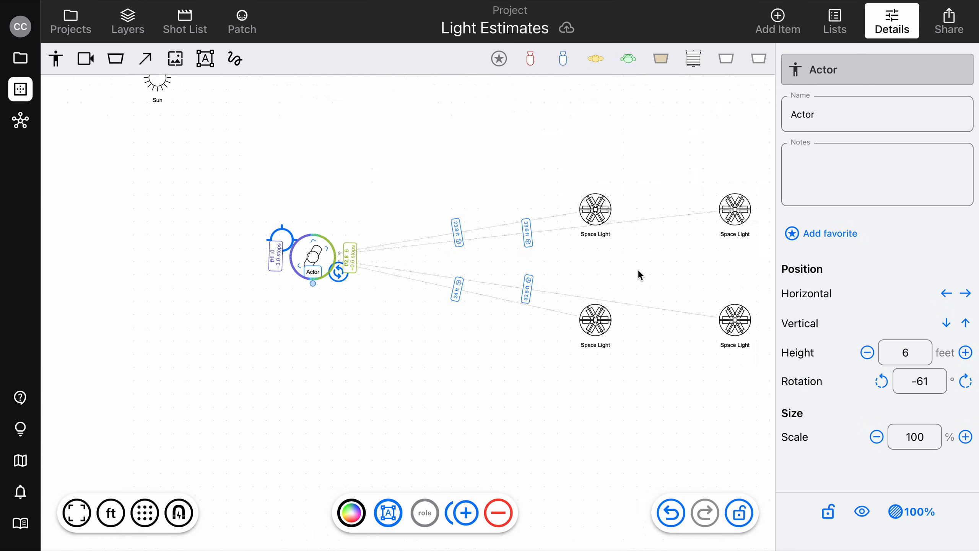
Examine the estimate at the duplicate actor from all four Space Lights, and from the upper Space Light nearest the actor alone.
scroll(526, 269, "up", 5)
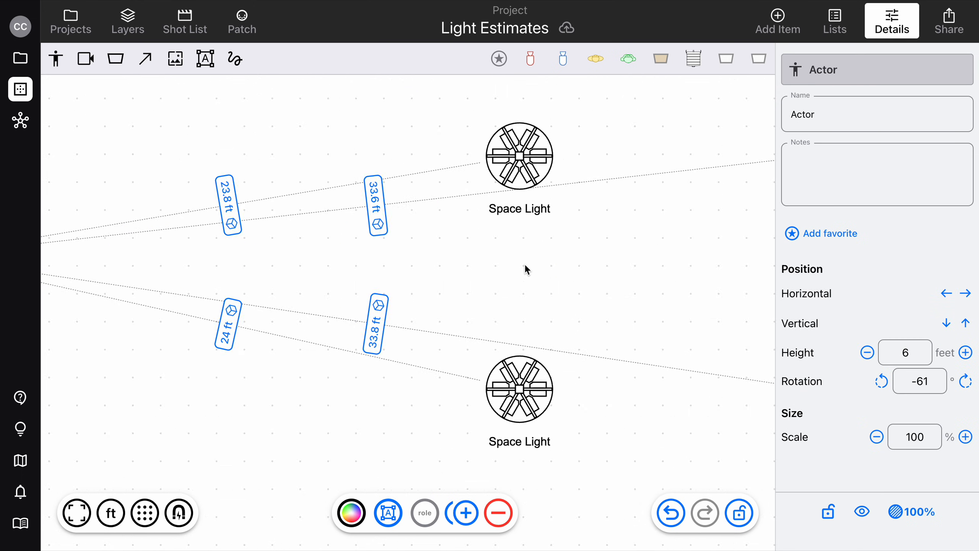
scroll(527, 269, "down", 6)
left_click(520, 215)
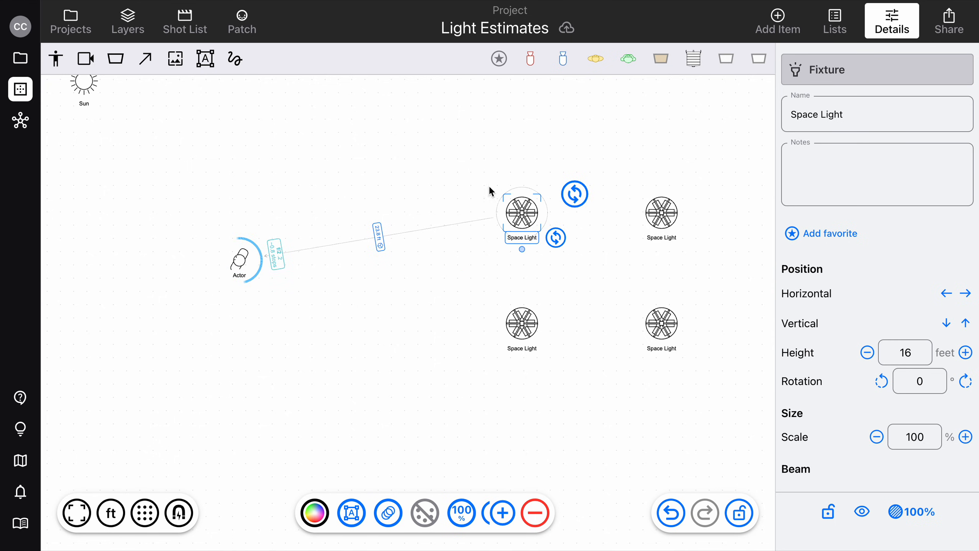
scroll(527, 216, "up", 5)
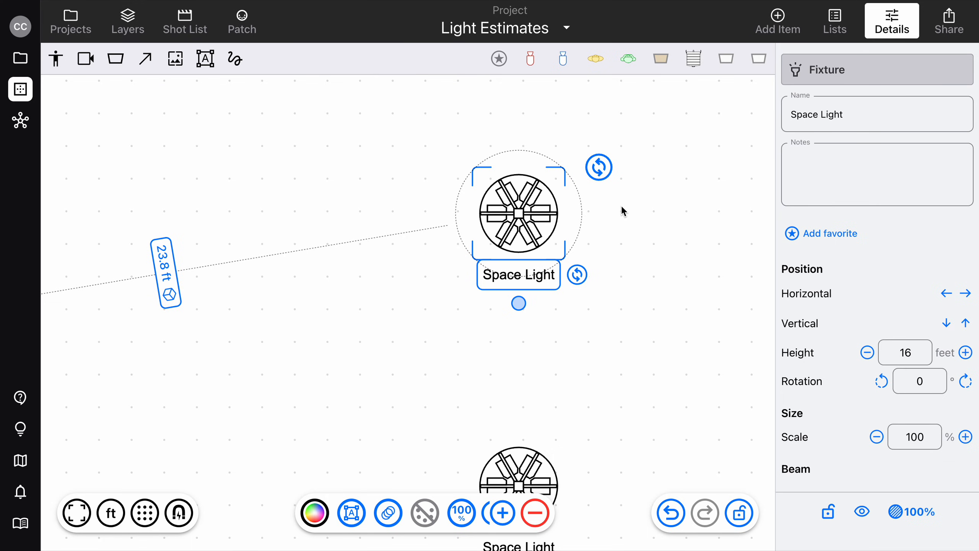
scroll(625, 234, "down", 3)
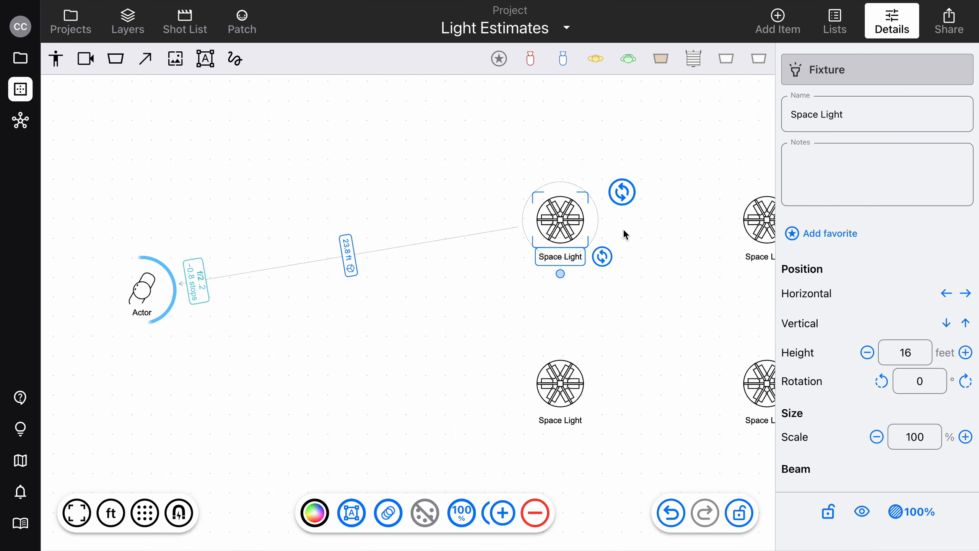
Inspect the 1k Fresnel's beam spread and its light estimate at the original actor for comparison.
scroll(624, 234, "left", 10)
scroll(625, 234, "left", 8)
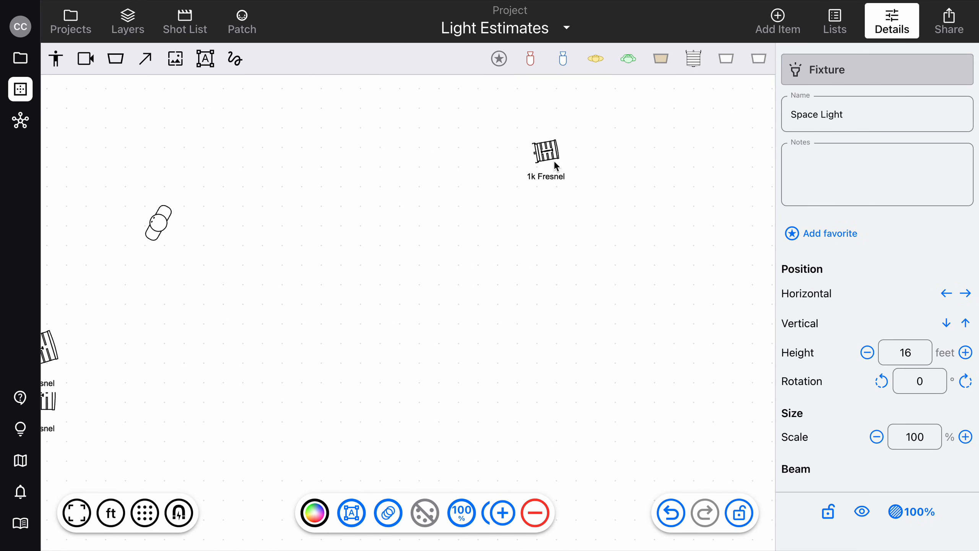
left_click(547, 154)
scroll(397, 201, "down", 3)
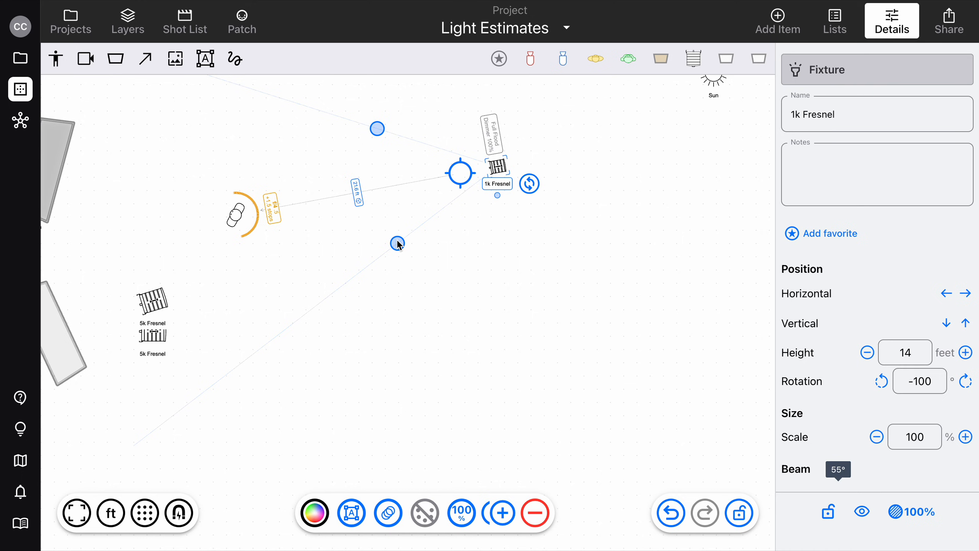
mouse_move(398, 243)
left_mouse_down()
mouse_move(374, 221)
mouse_move(408, 255)
left_mouse_up()
Lower the height of the upper Space Light nearest the duplicate actor in repeated increments to see how its coverage circle changes.
scroll(595, 295, "right", 15)
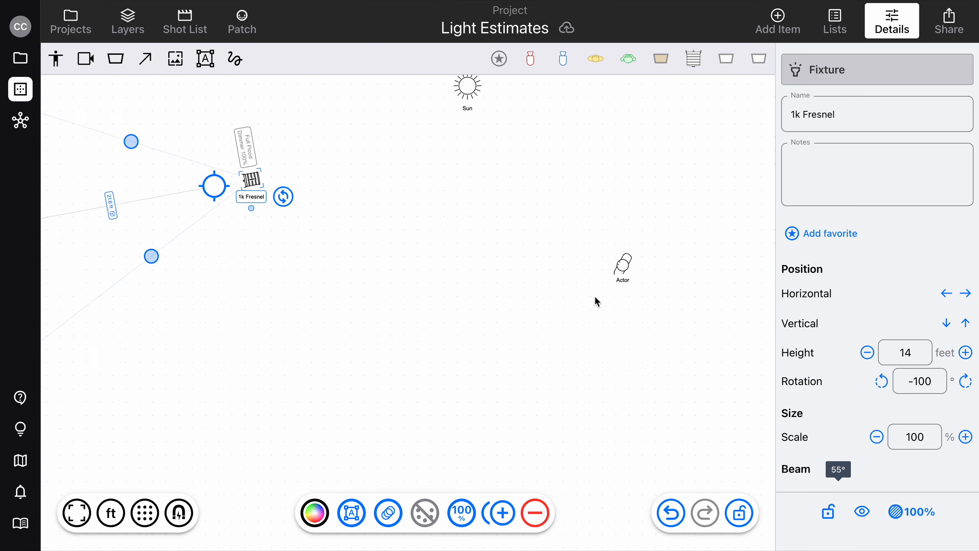
left_click(451, 211)
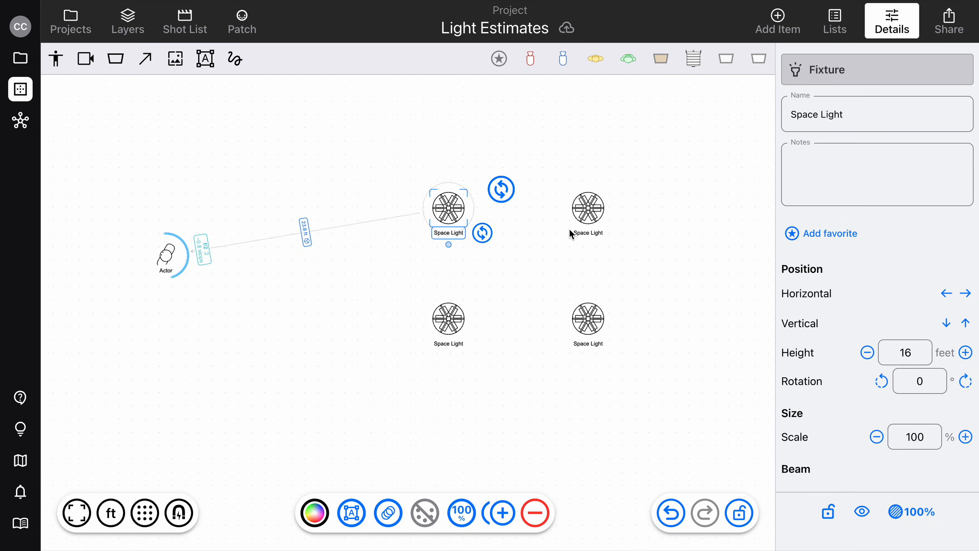
left_click(868, 353)
left_click(868, 352)
left_click(868, 353)
left_click(868, 352)
left_click(868, 352)
left_click(868, 352)
left_click(868, 352)
left_click(868, 352)
left_click(868, 353)
left_click(868, 353)
left_click(867, 352)
left_click(867, 353)
left_click(867, 353)
left_click(868, 353)
Set the lowered Space Light's height to 16 feet and deselect it.
left_click(906, 353)
type("1")
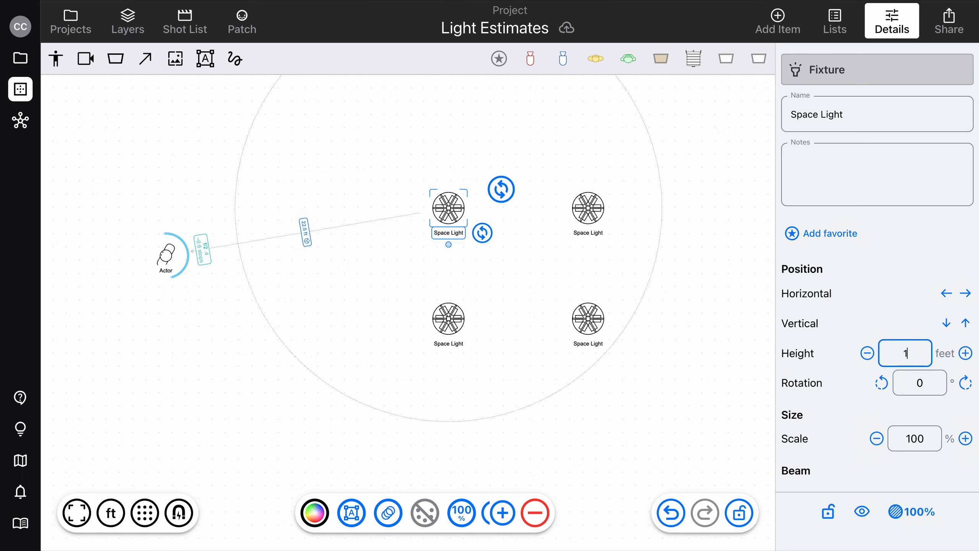
type("6")
key("Return")
left_click(473, 301)
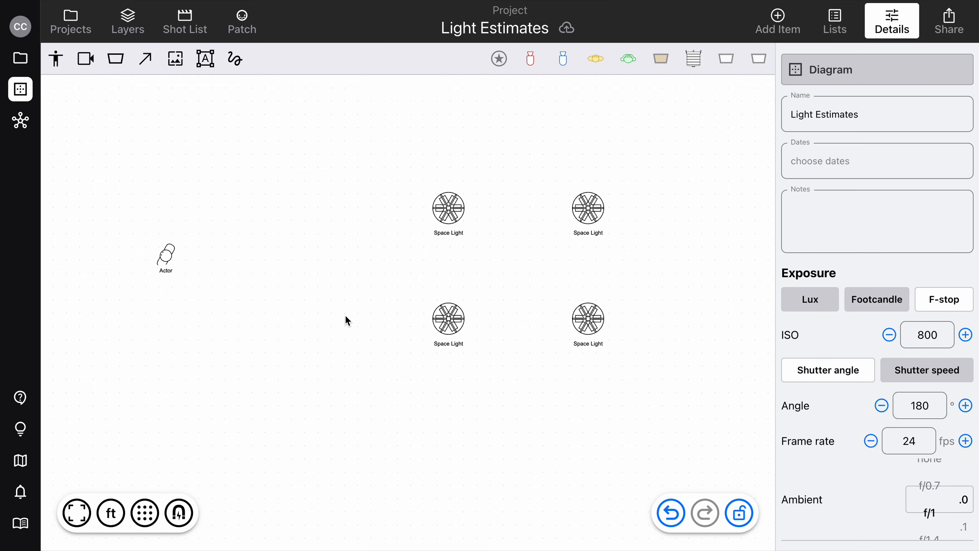
Compare the single Space Light's estimate with the duplicate actor's combined estimate from all four Space Lights.
left_click(444, 210)
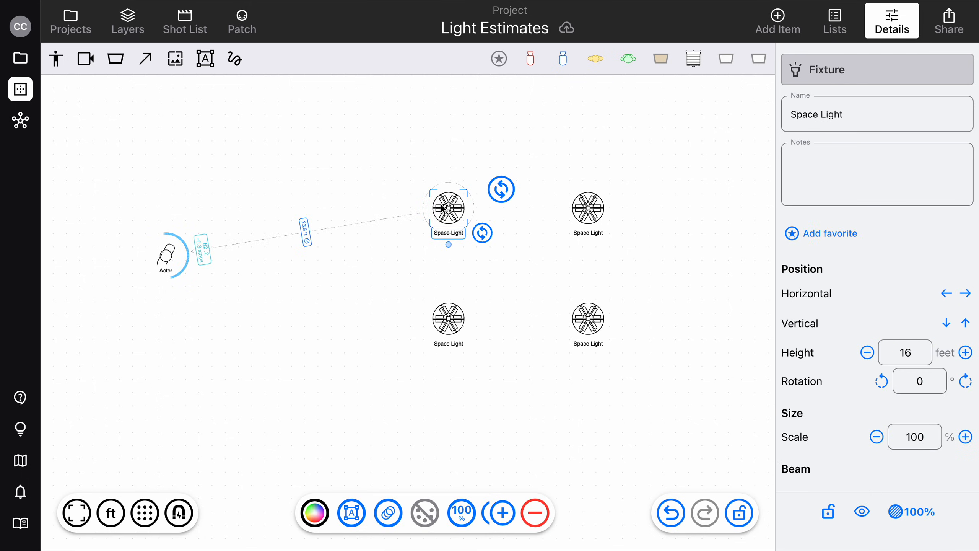
left_click(166, 253)
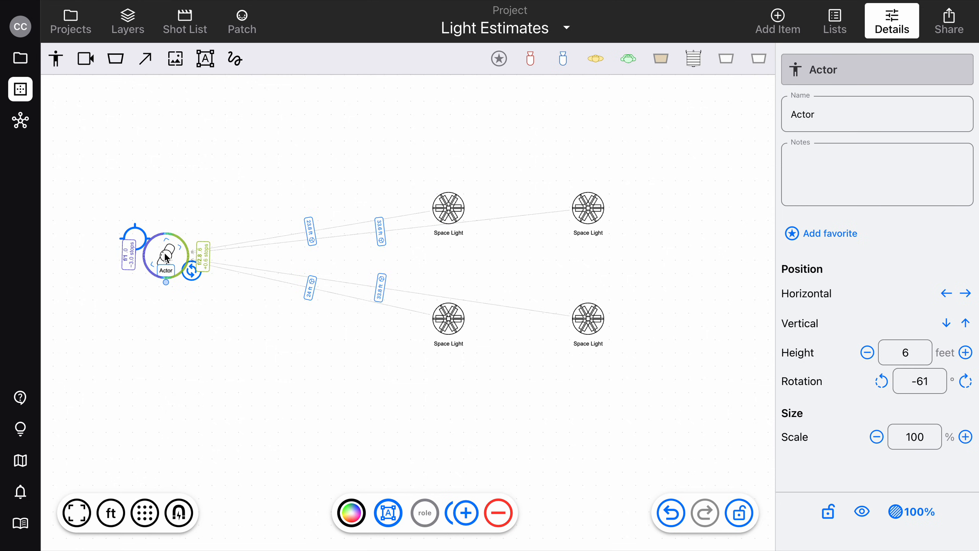
left_click(374, 182)
left_click(443, 209)
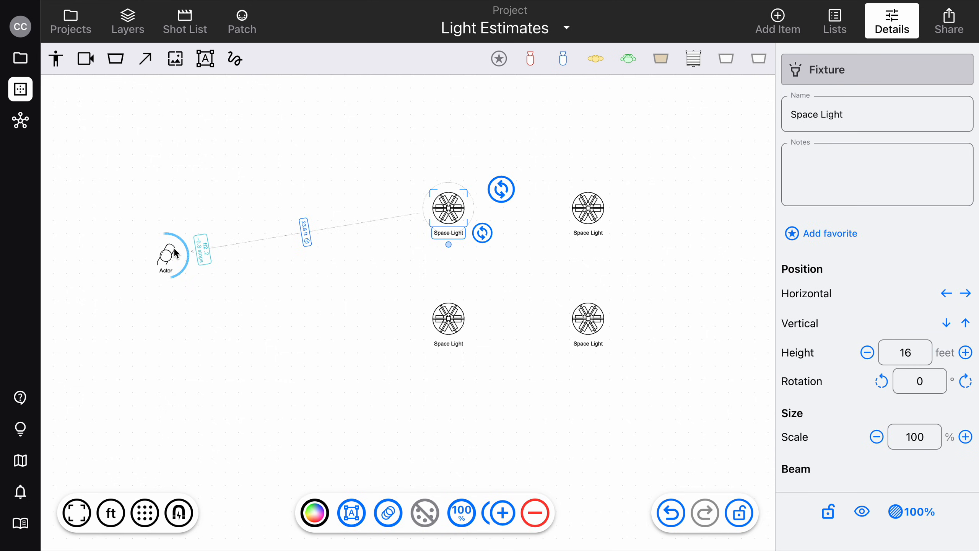
Move the duplicate actor farther from the Space Lights and then closer, ending about 15 ft from the nearest pair.
left_click_drag(167, 258, 127, 296)
left_click_drag(94, 295, 84, 298)
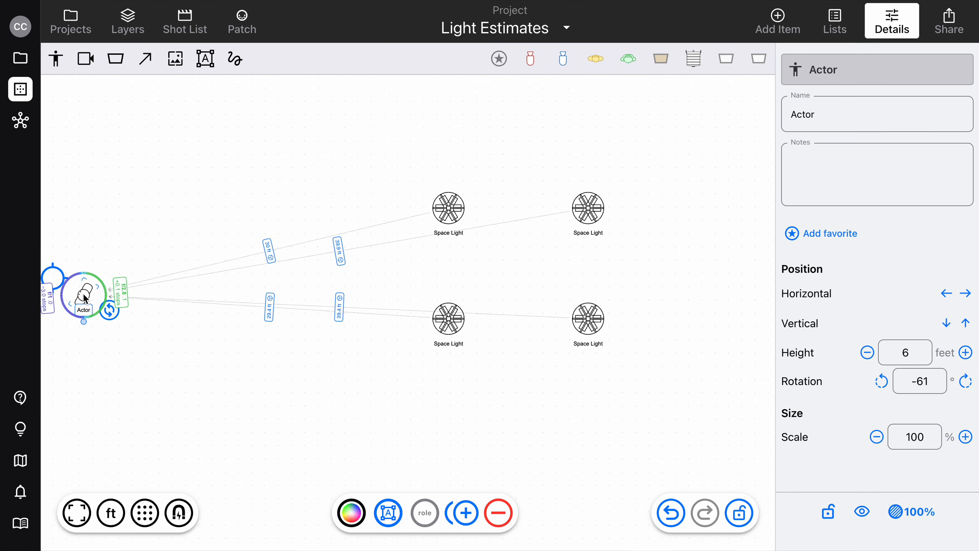
scroll(224, 237, "left", 10)
left_click_drag(278, 281, 540, 242)
scroll(201, 256, "up", 5)
scroll(535, 237, "right", 5)
scroll(535, 237, "right", 5)
scroll(535, 237, "down", 3)
scroll(520, 237, "right", 2)
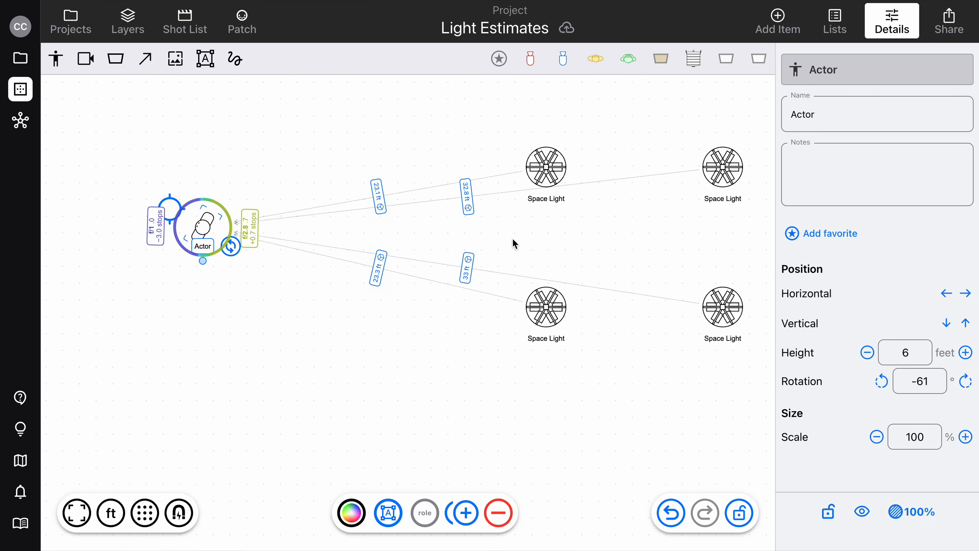
left_click_drag(201, 230, 379, 245)
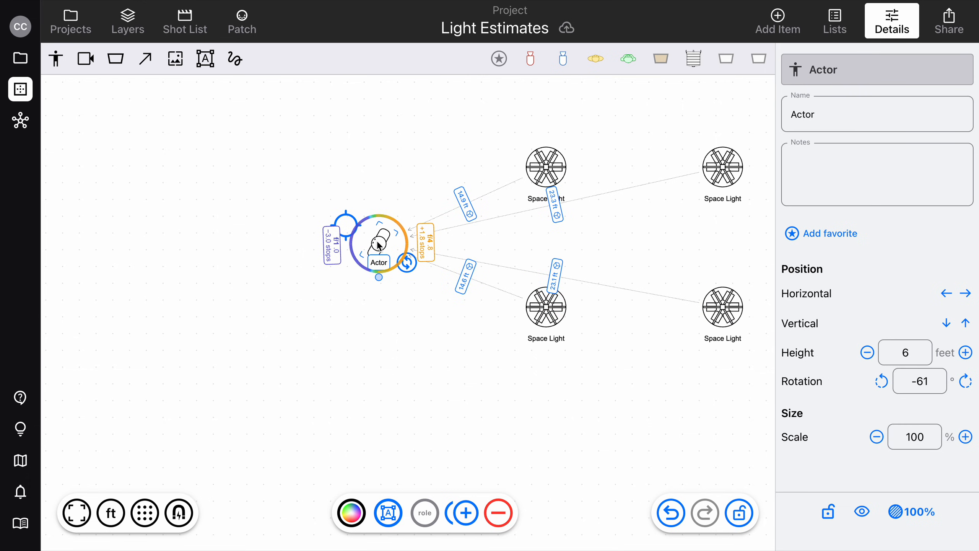
Move the duplicate actor past the Space Lights to a spot diagonally below the left end of the Large Balloon Tube.
scroll(378, 245, "down", 4)
scroll(378, 245, "right", 6)
left_click_drag(128, 233, 637, 231)
scroll(639, 235, "right", 5)
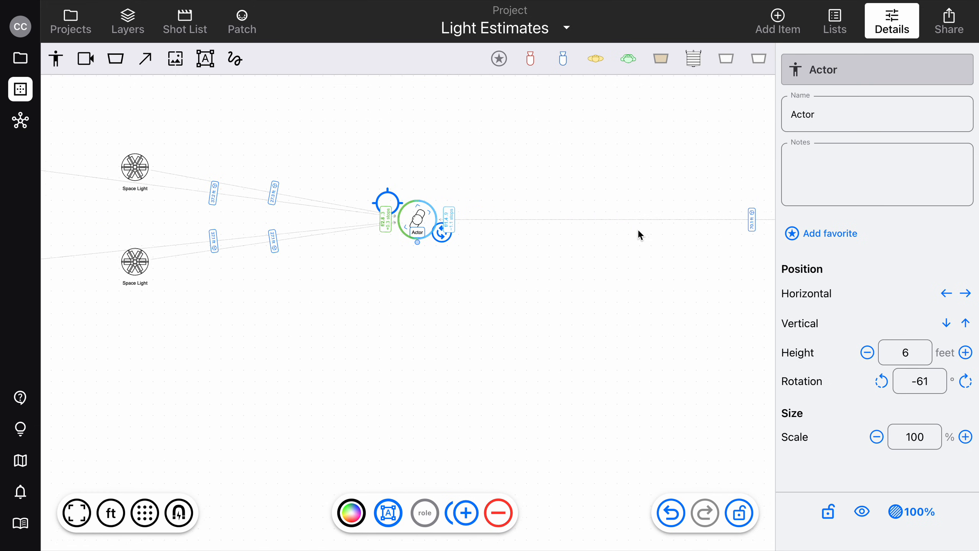
scroll(638, 231, "right", 3)
scroll(630, 227, "down", 3)
scroll(453, 208, "right", 7)
left_click_drag(103, 218, 494, 334)
Set the Large Balloon Tube's height to 30 feet and inspect its light estimate at the actor.
left_click(597, 241)
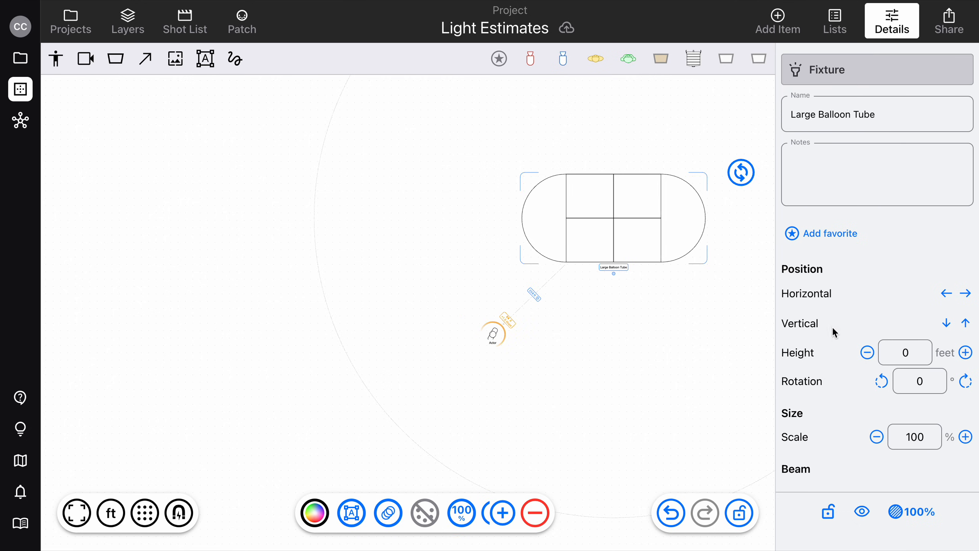
left_click(916, 354)
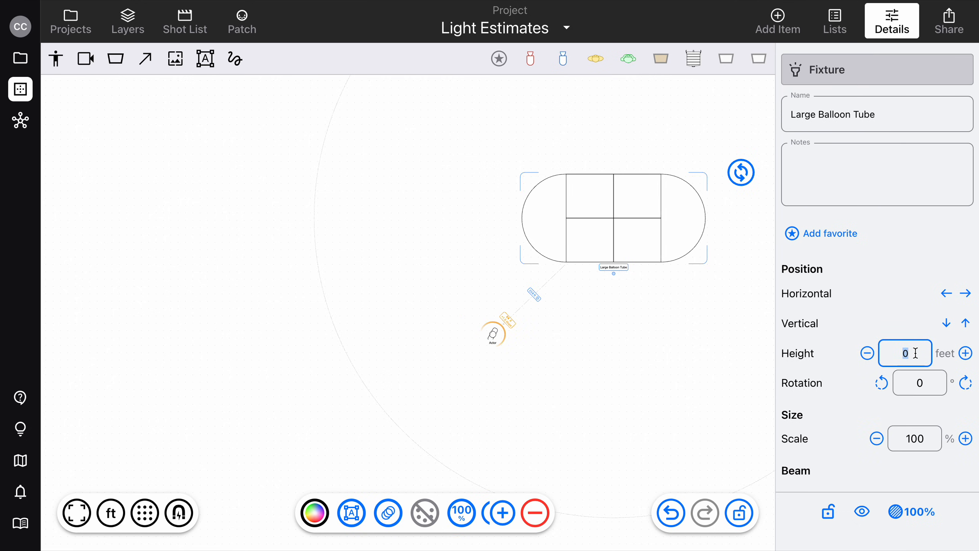
type("30")
key("Return")
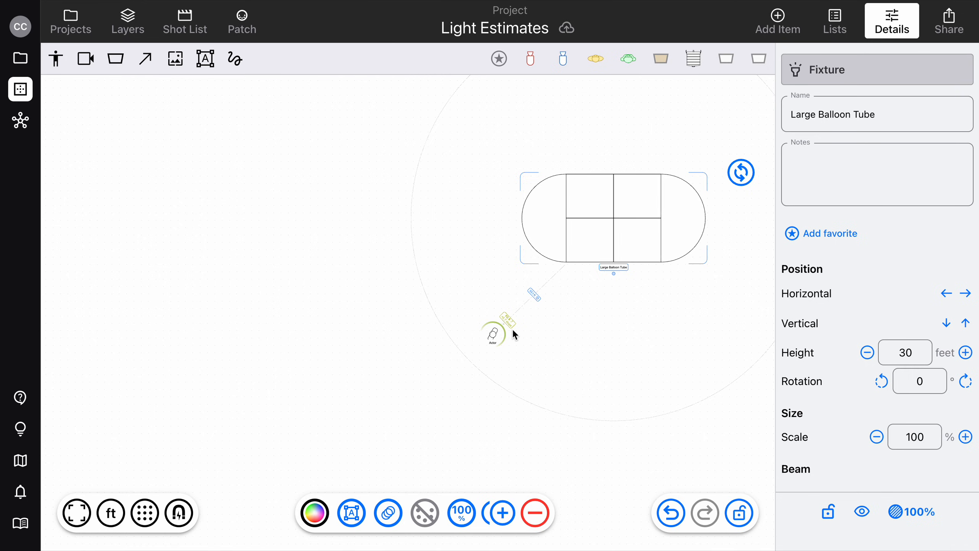
scroll(512, 329, "up", 5)
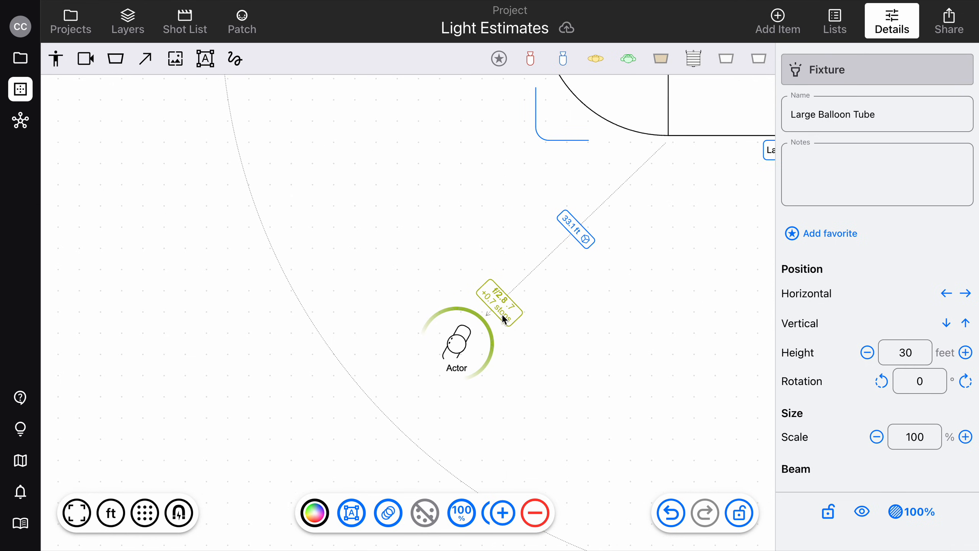
Move the actor to about 37 ft from the Large Balloon Tube, then still farther away from it.
left_click_drag(458, 345, 307, 333)
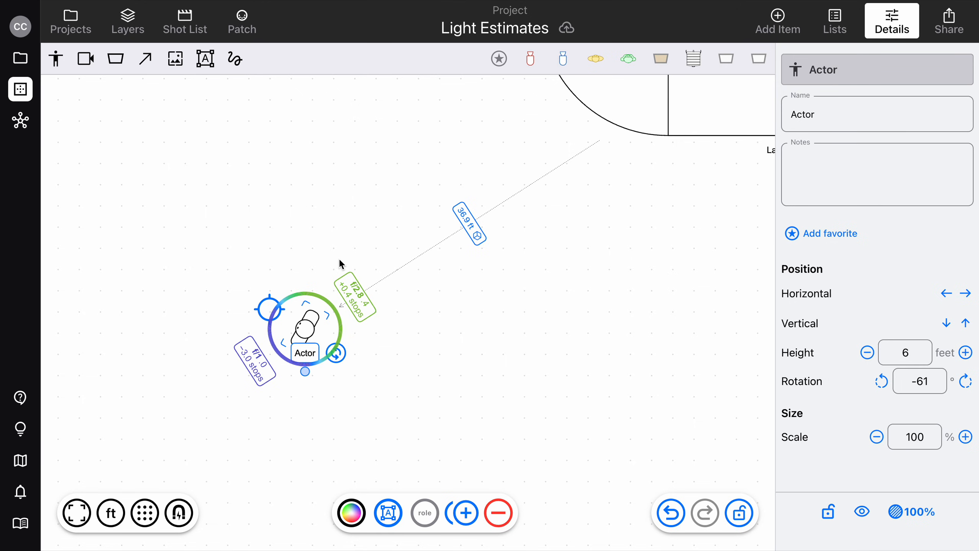
scroll(312, 236, "down", 3)
scroll(312, 236, "left", 3)
left_click_drag(417, 311, 200, 228)
scroll(200, 228, "left", 3)
scroll(200, 228, "left", 5)
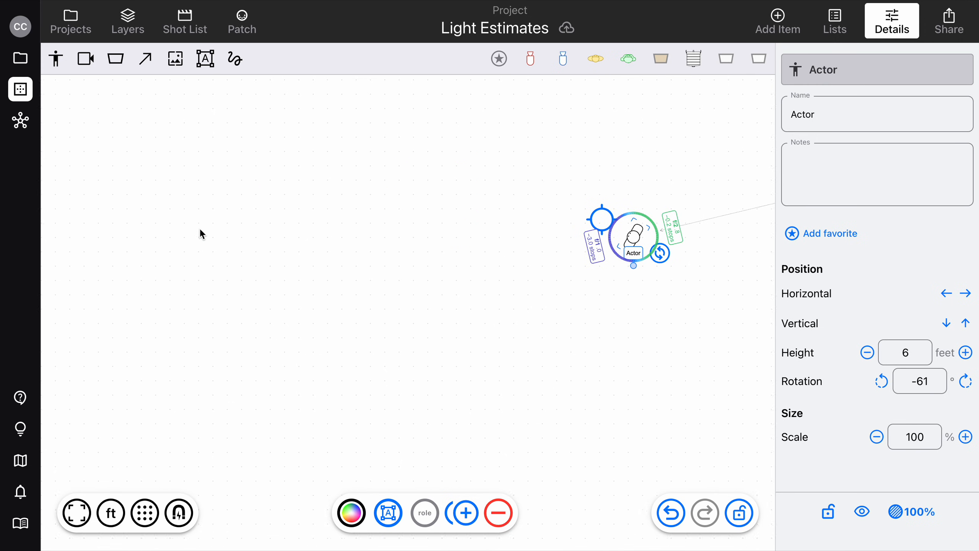
Move the Sun into open space between the 1k Fresnel and the Space Lights, and add a new actor beside it.
scroll(412, 214, "down", 3)
scroll(411, 215, "left", 2)
scroll(413, 217, "left", 10)
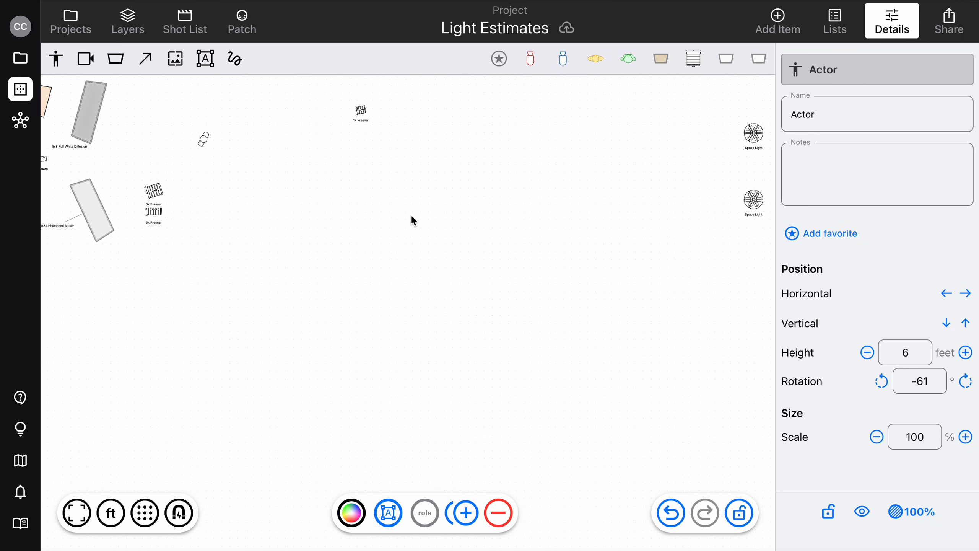
scroll(413, 217, "up", 3)
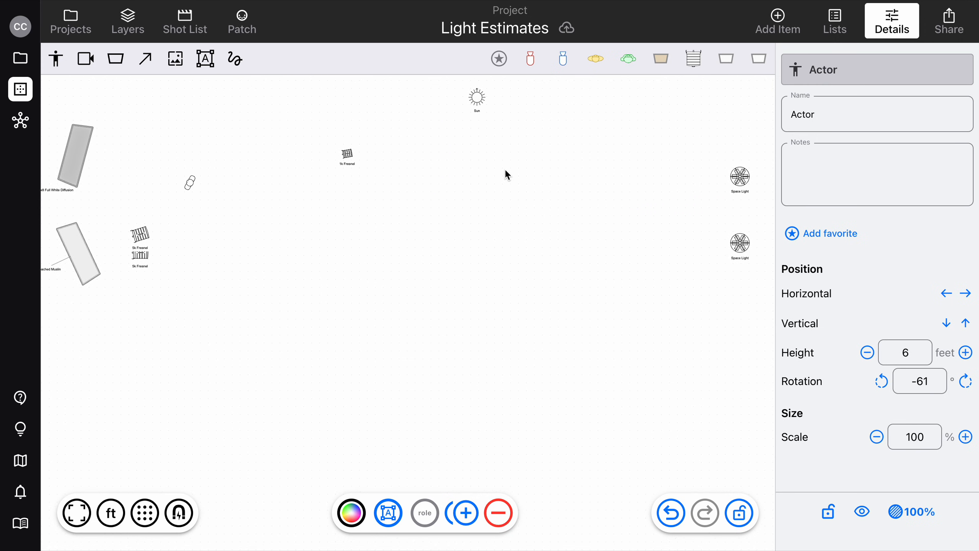
scroll(550, 133, "up", 5)
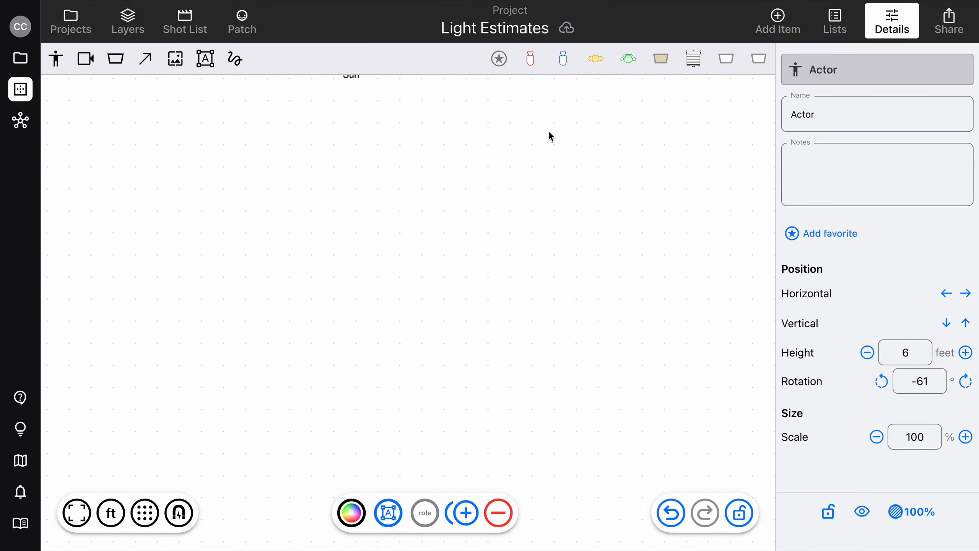
scroll(548, 130, "up", 3)
left_click(353, 114)
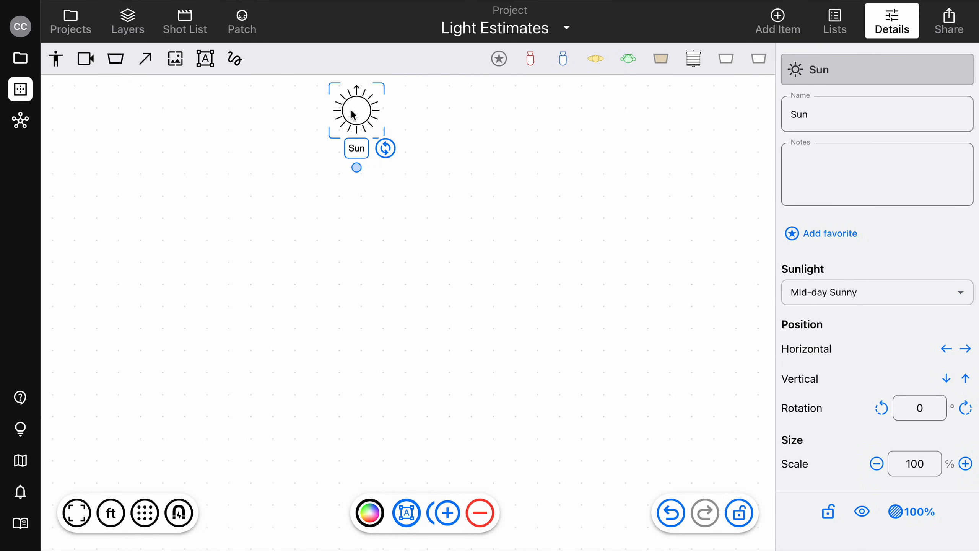
left_click_drag(352, 114, 549, 245)
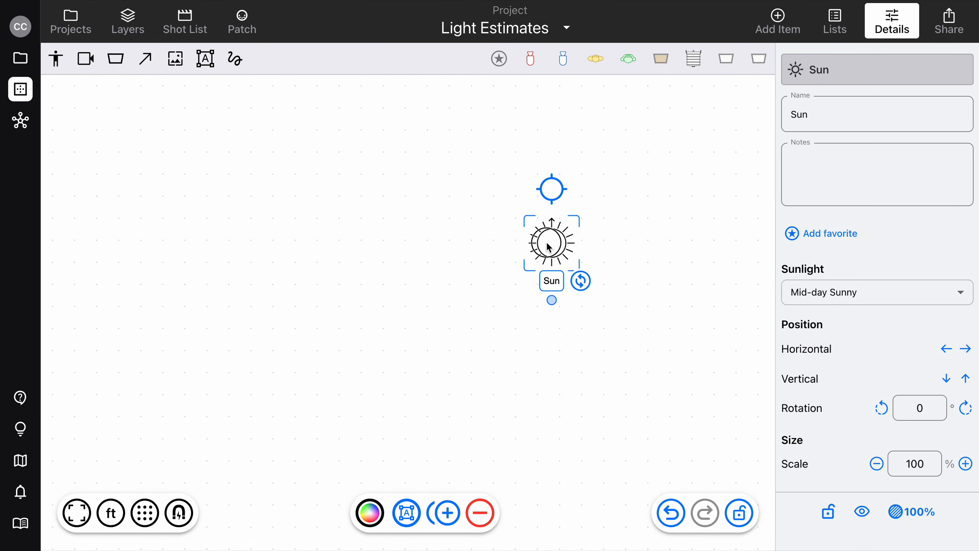
left_click(357, 251)
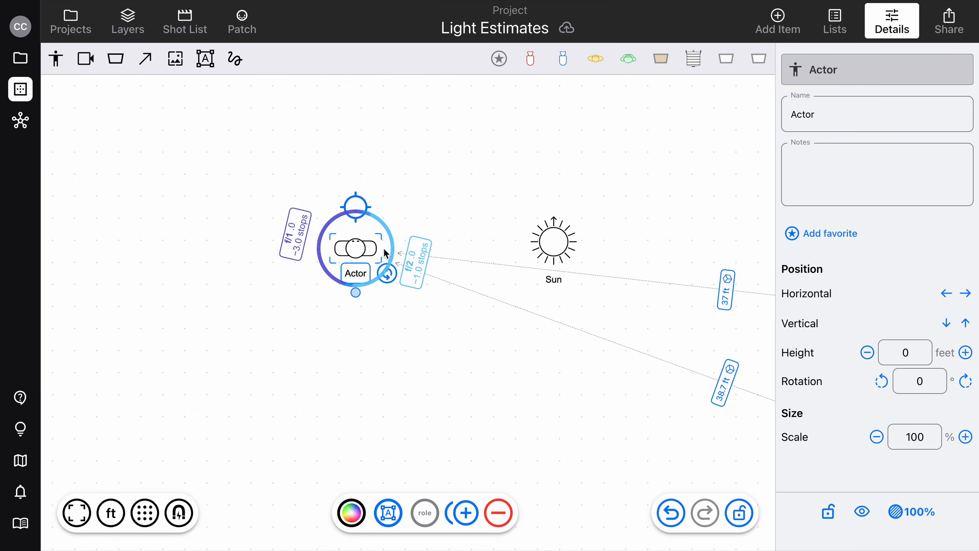
scroll(381, 249, "down", 5)
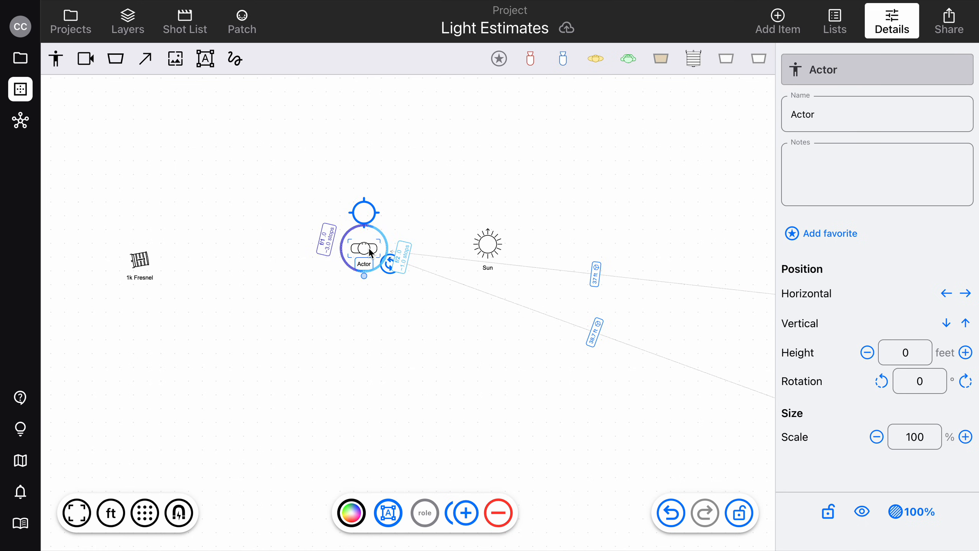
Move the actor to below the 1k Fresnel, then move the Sun closer diagonally above and aim it at the actor.
left_click_drag(348, 266, 204, 376)
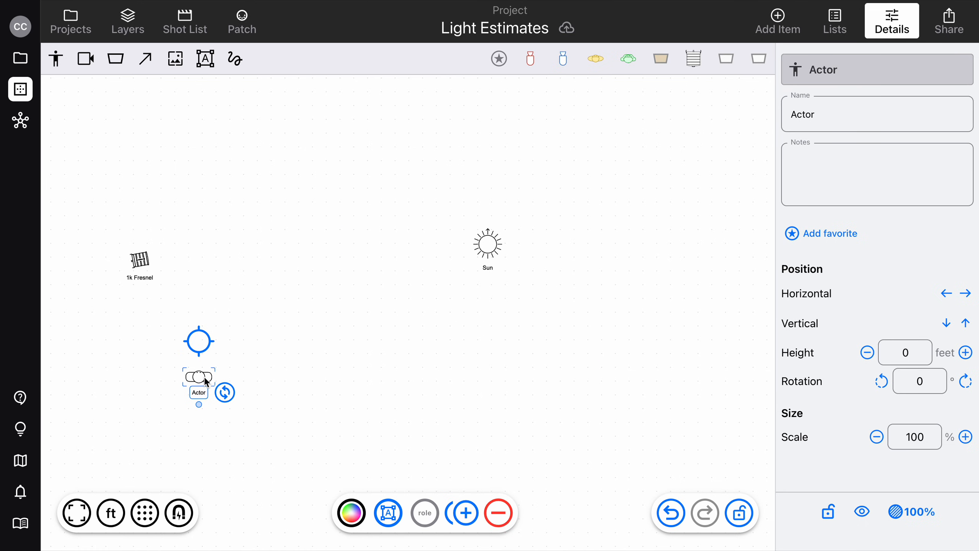
left_click_drag(487, 249, 332, 262)
left_click_drag(330, 214, 195, 377)
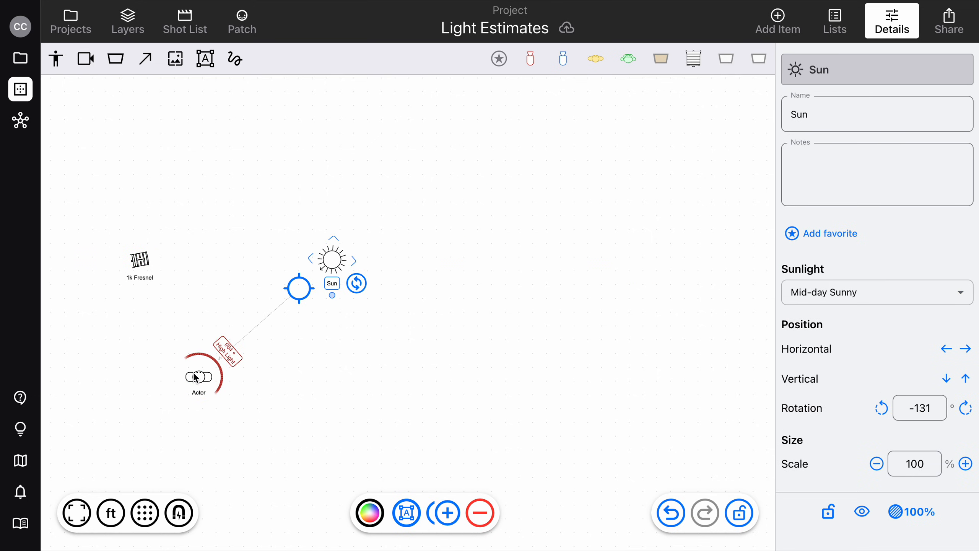
left_click_drag(332, 259, 319, 224)
scroll(318, 223, "down", 3)
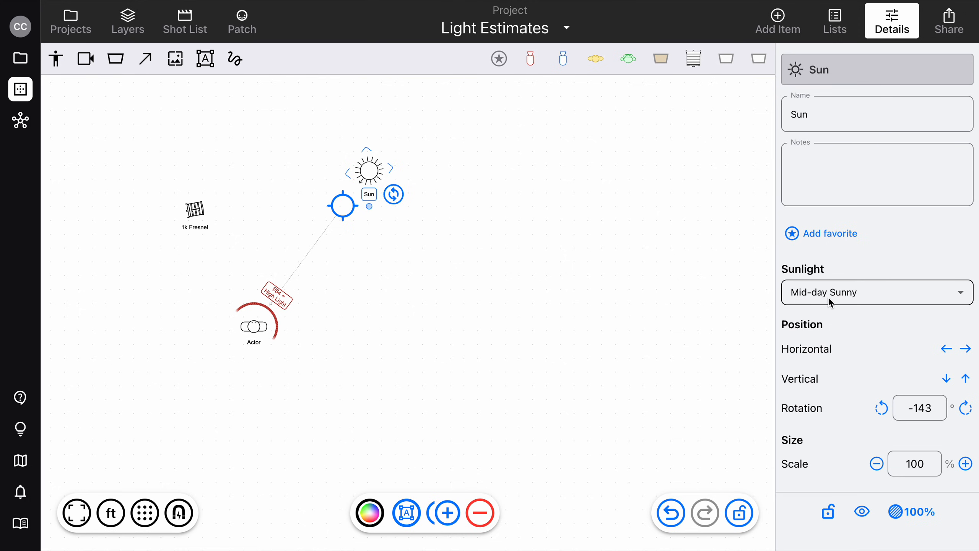
Try the Hazy Clouds, Cloudy and Golden Hour sunlight presets on the Sun.
left_click(842, 288)
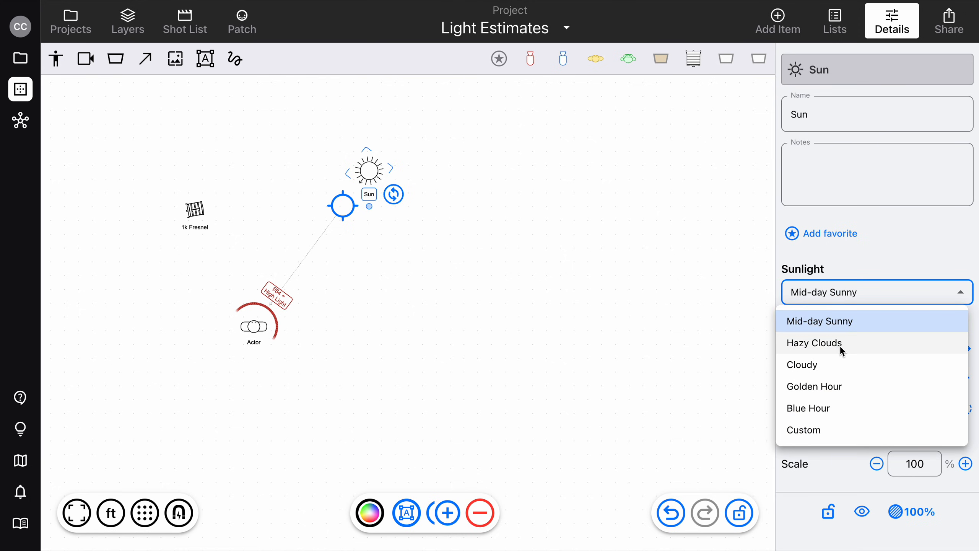
left_click(841, 346)
left_click(858, 295)
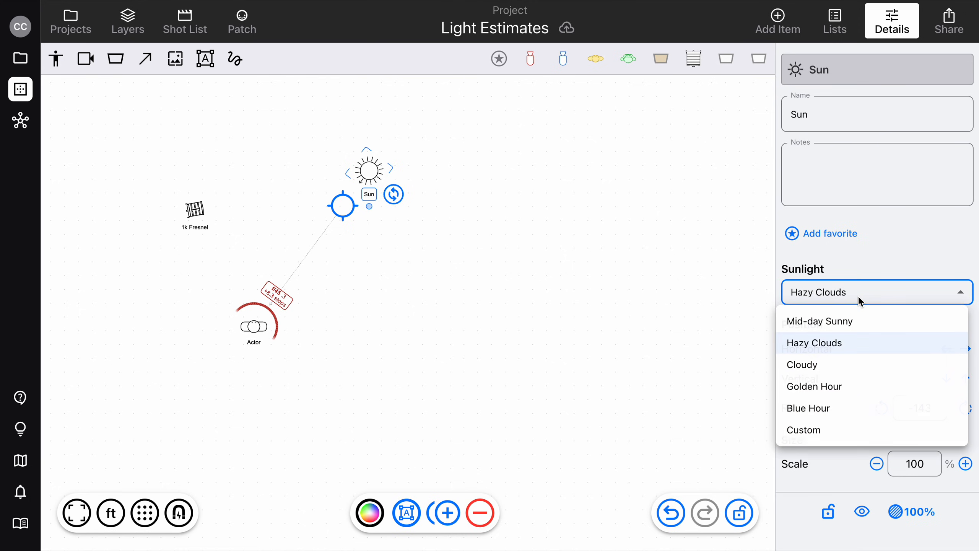
left_click(837, 365)
left_click(837, 290)
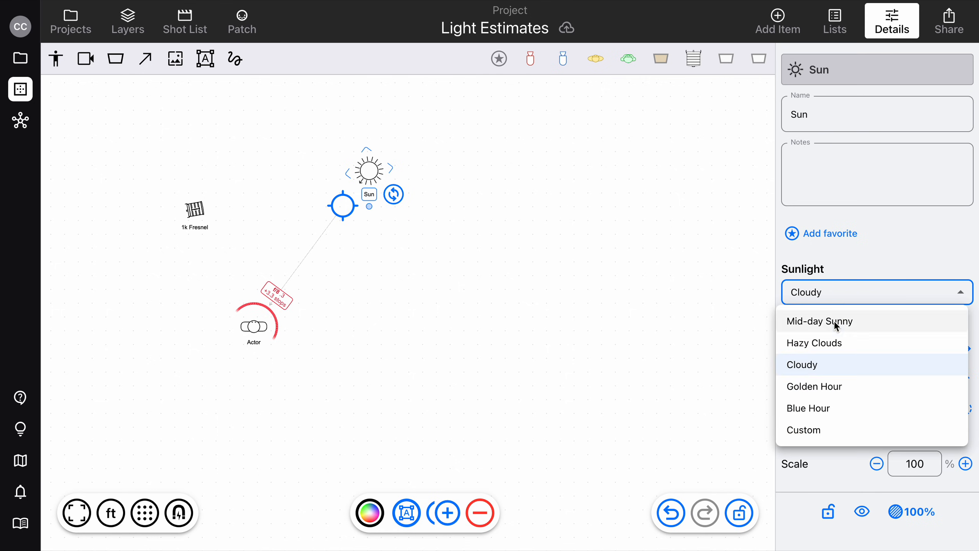
left_click(838, 388)
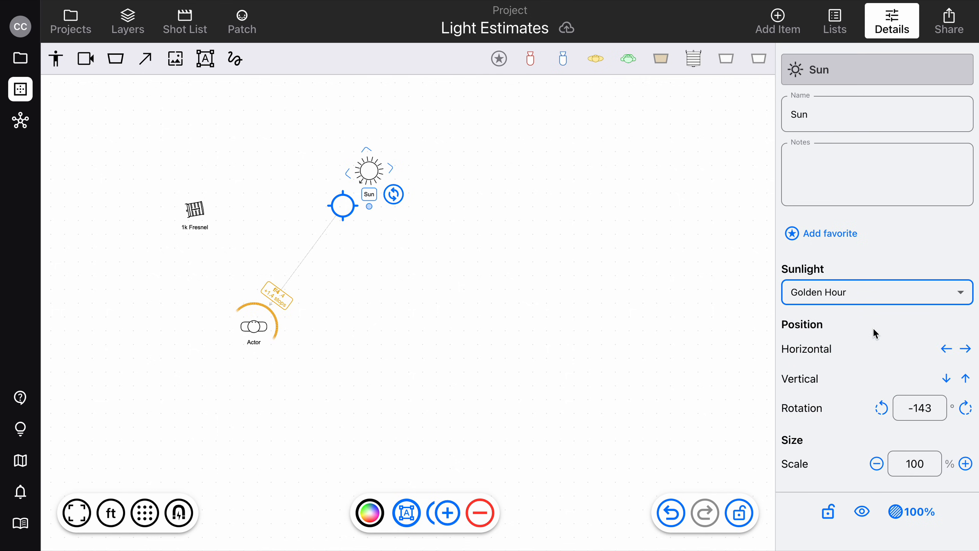
Set the Sun's sunlight to Custom with an exposure of f/45 .3 and move the Sun farther from the actor.
left_click(852, 292)
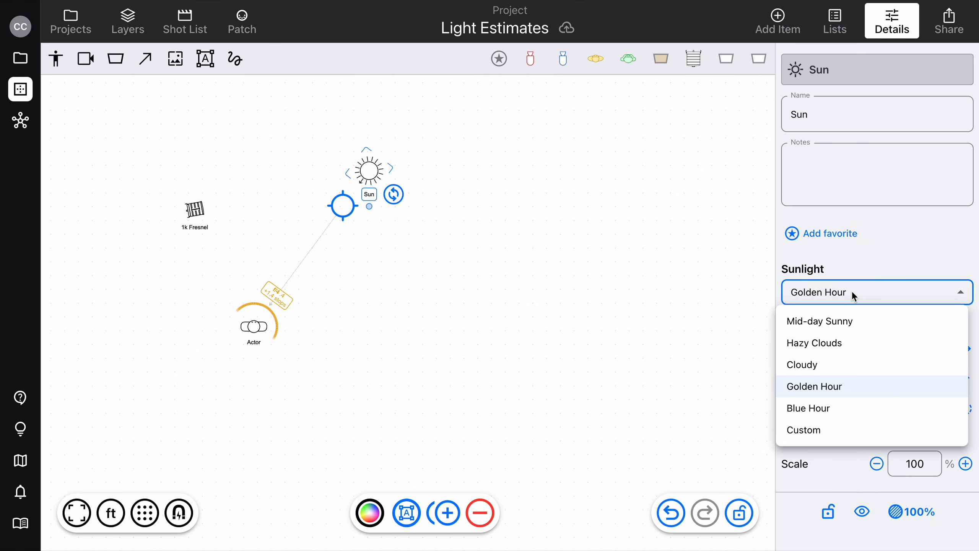
left_click(826, 427)
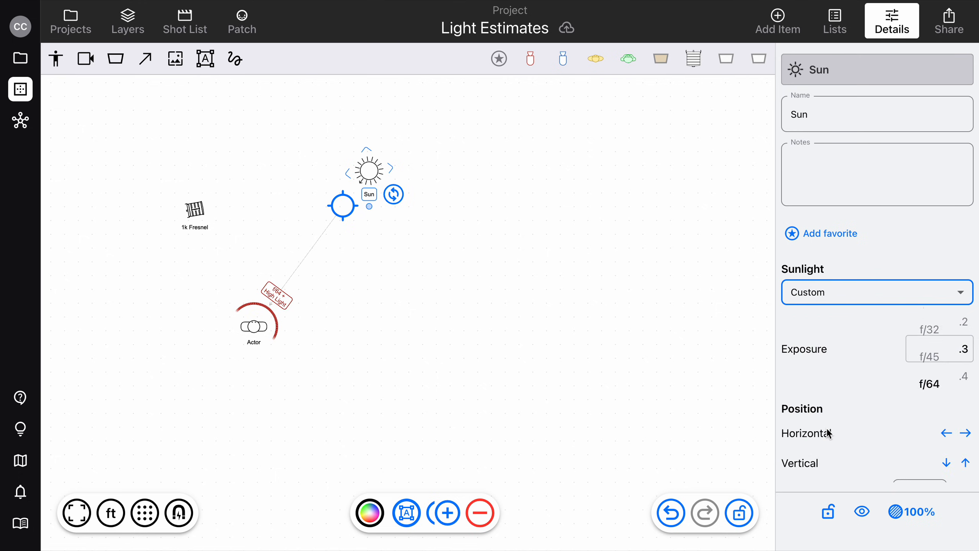
scroll(922, 349, "up", 3)
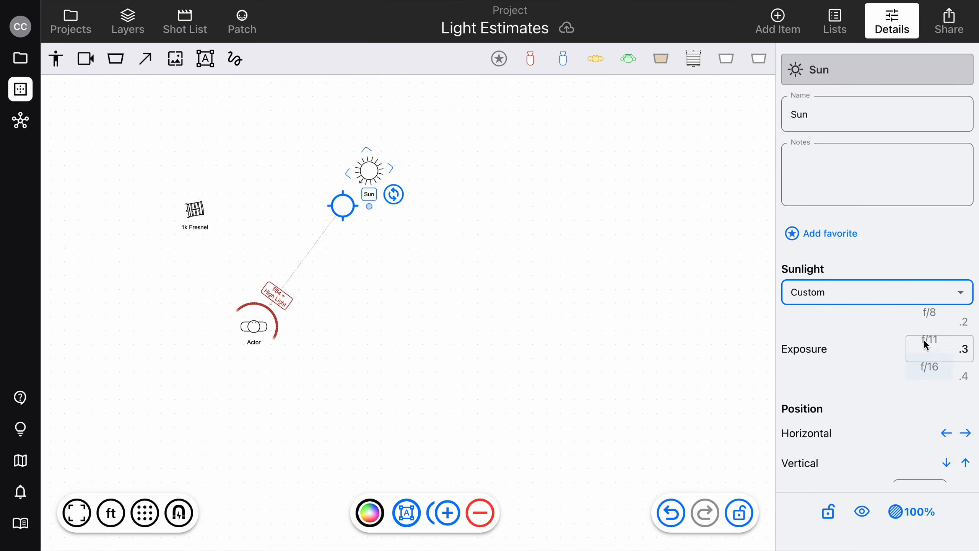
scroll(925, 345, "down", 2)
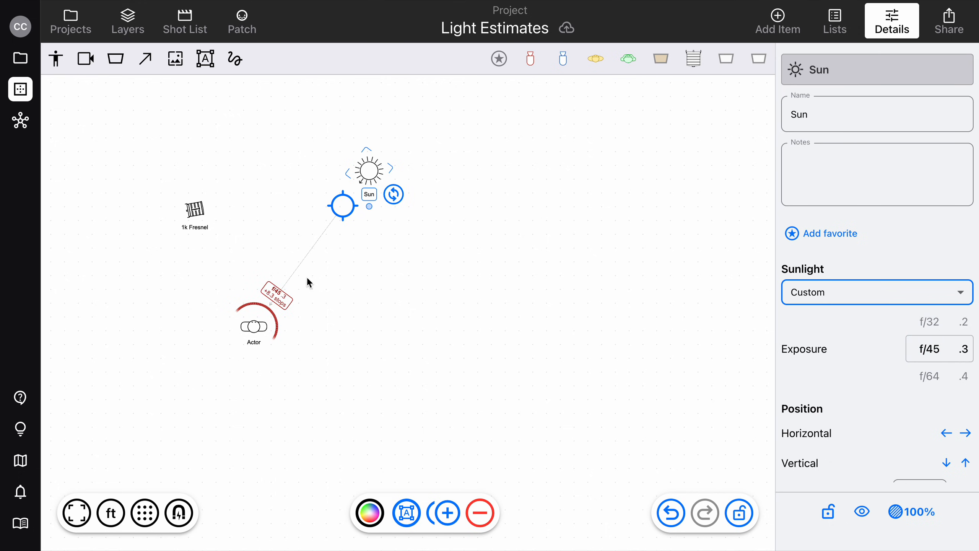
left_click_drag(365, 174, 449, 217)
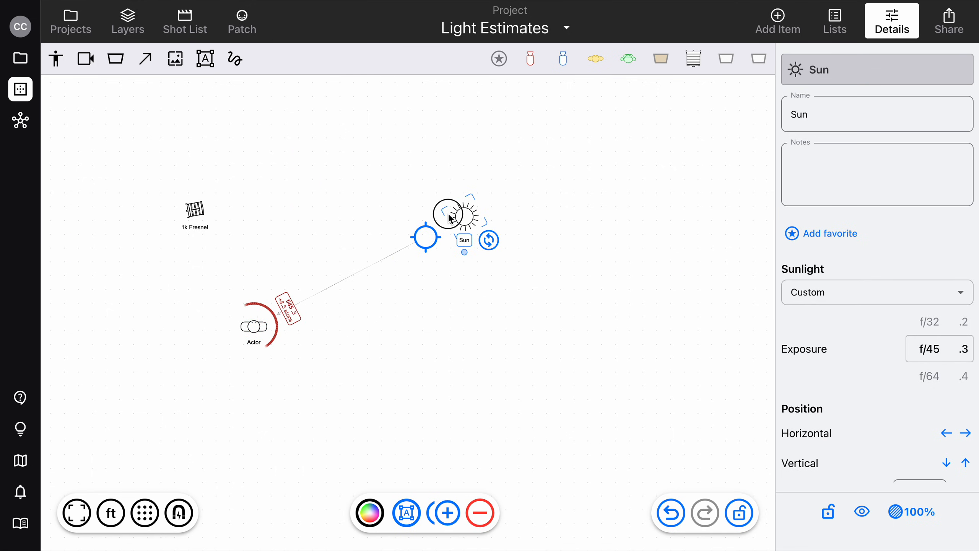
Place a copy of the 8x8 Unbleached Muslin frame below the actor near the Sun and remove the copy's target link to the distant actor.
scroll(448, 213, "down", 5)
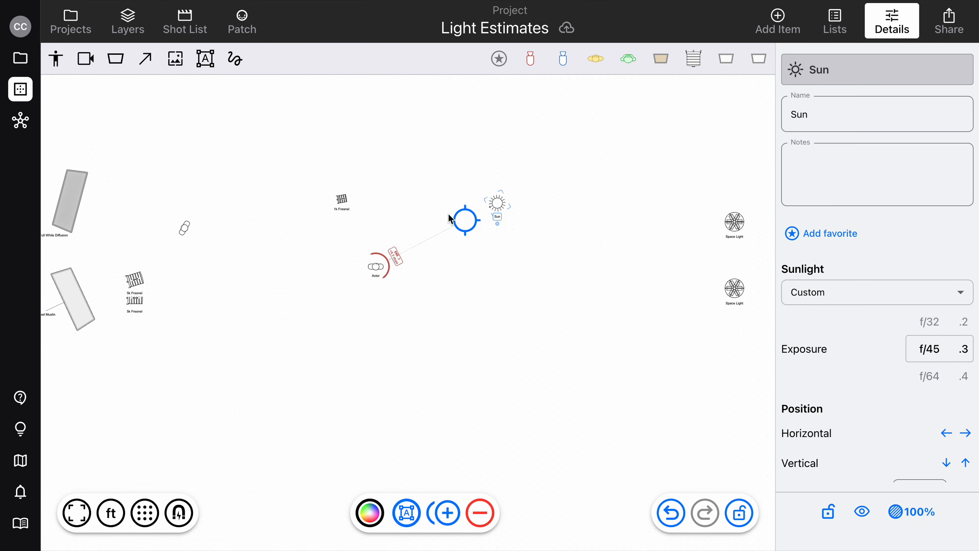
left_click(82, 303)
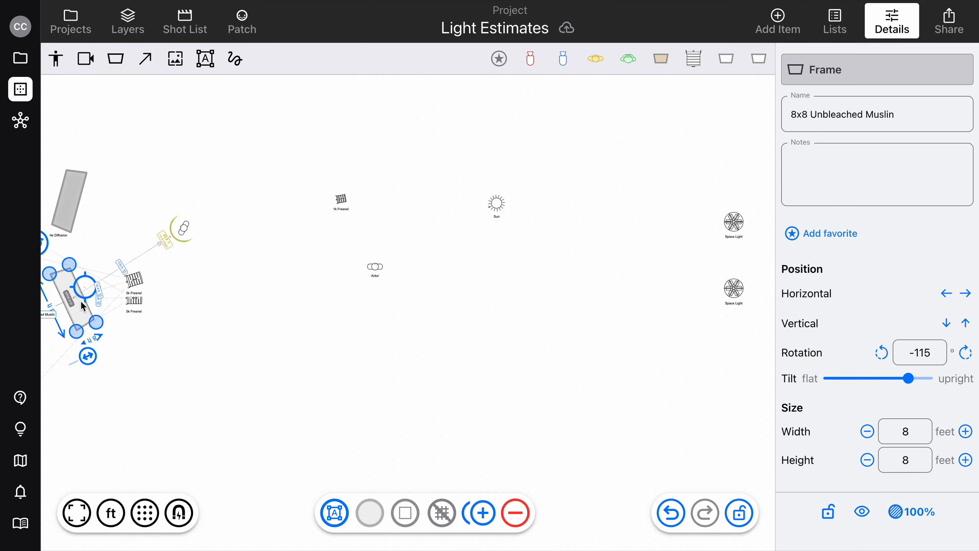
left_click_drag(82, 303, 442, 310)
left_click_drag(79, 313, 409, 313)
scroll(54, 311, "up", 3)
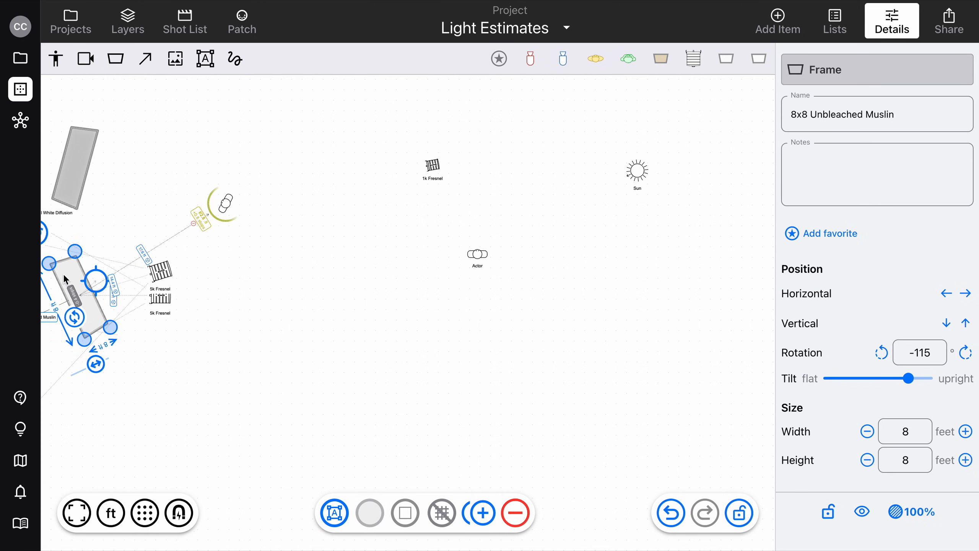
key("super+c")
right_click(600, 280)
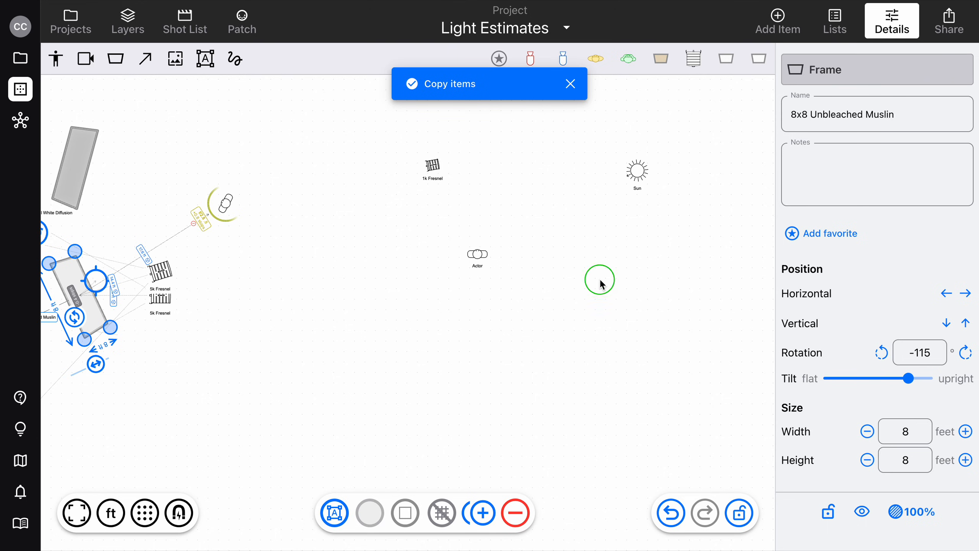
left_click(643, 382)
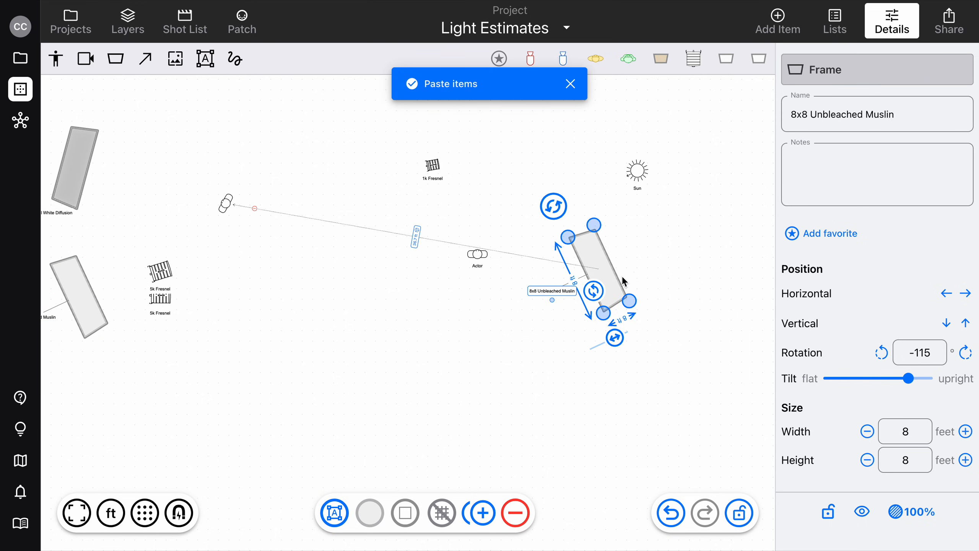
left_click_drag(590, 251, 518, 319)
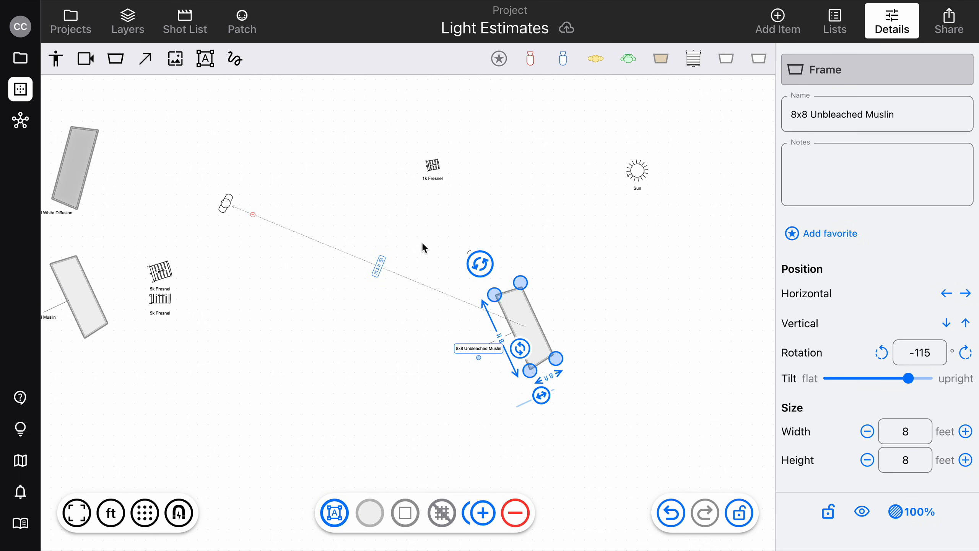
left_click(252, 214)
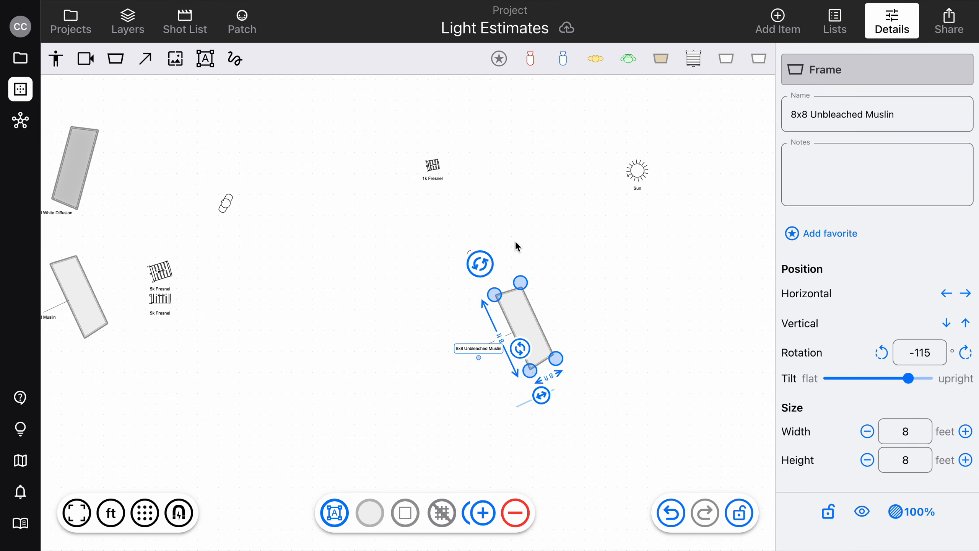
Move the actor into the space between the copied muslin and the Sun.
left_click(560, 269)
left_click(478, 254)
left_click_drag(477, 253, 571, 244)
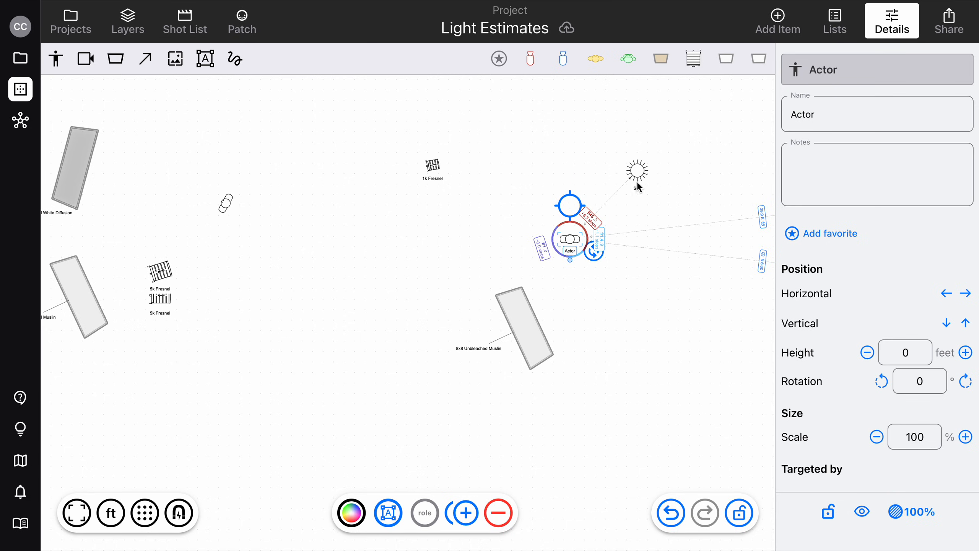
Duplicate the Sun so that one Sun sits beside the copied muslin, aimed at that frame.
left_click(637, 179)
mouse_move(638, 171)
left_mouse_down()
mouse_move(656, 172)
mouse_move(658, 255)
mouse_move(647, 171)
mouse_move(660, 279)
mouse_move(540, 311)
mouse_move(531, 329)
left_mouse_up()
right_click(654, 168)
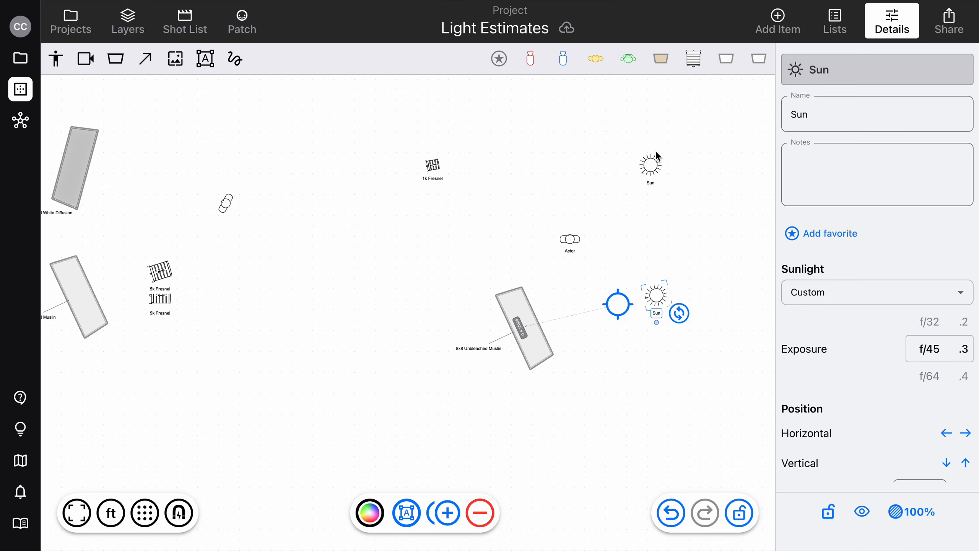
Rotate the copied 8x8 Unbleached Muslin to face the nearby actor and target its bounce at that actor.
left_click(530, 345)
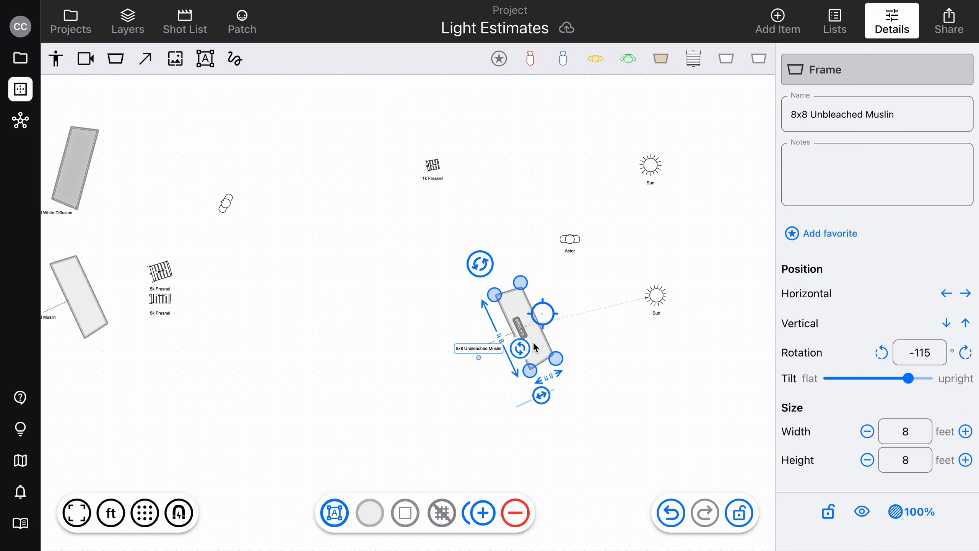
scroll(538, 339, "up", 5)
left_click_drag(491, 301, 562, 349)
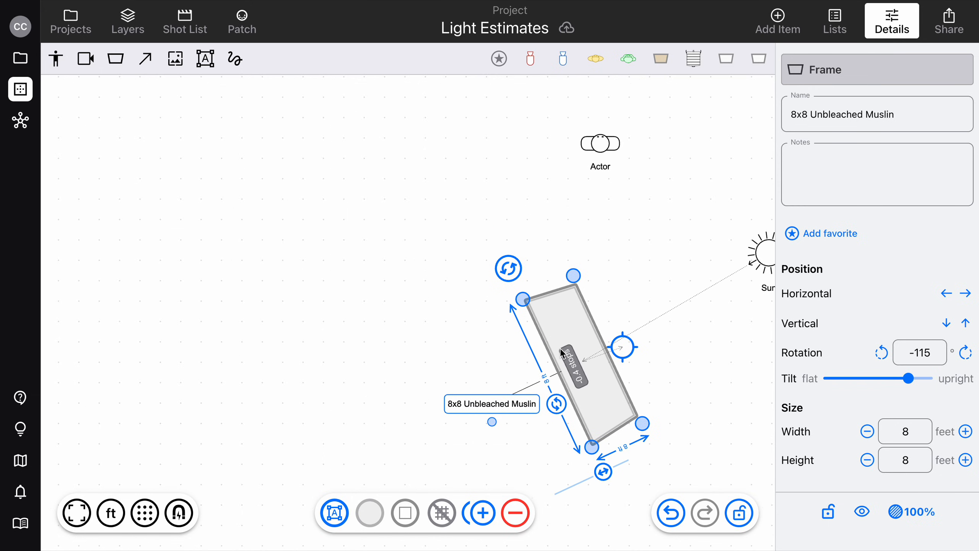
left_click_drag(508, 267, 468, 322)
left_click_drag(592, 321, 610, 145)
Rotate the actor to -120° and inspect the light from the Sun aimed at the copied muslin.
left_click(611, 146)
left_click_drag(600, 103, 492, 193)
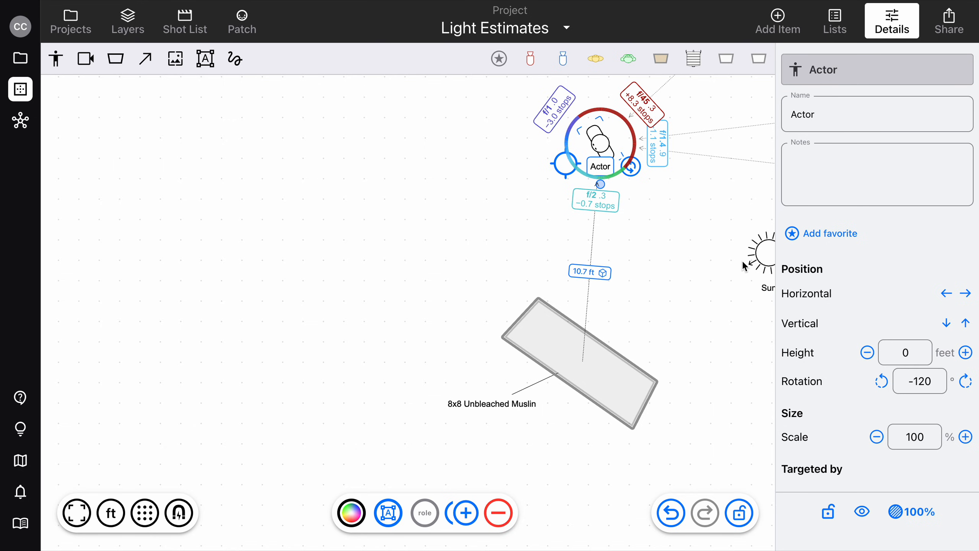
left_click(766, 255)
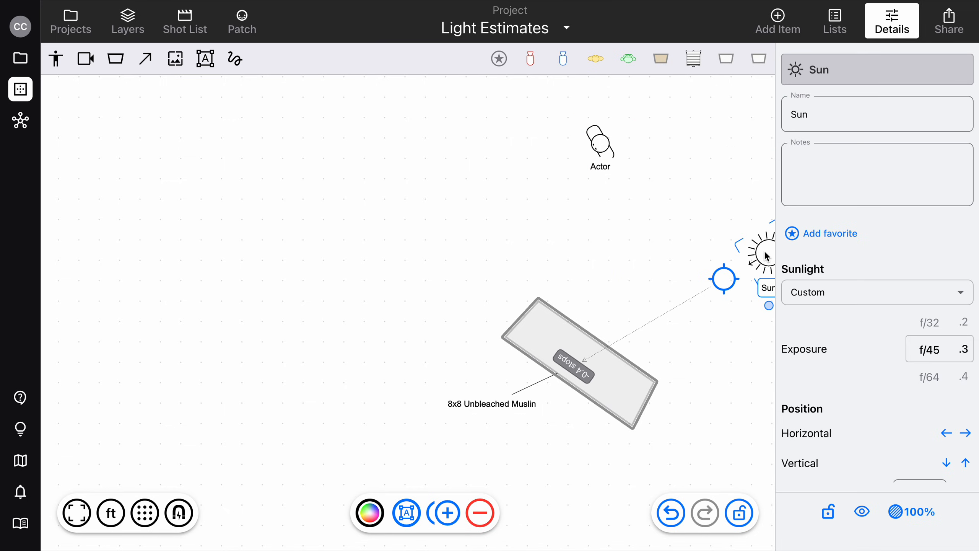
left_click(615, 276)
Inspect the light estimates on the actor in the original setup with the white diffusion, muslin bounce and 5k Fresnels.
scroll(613, 254, "up", 5)
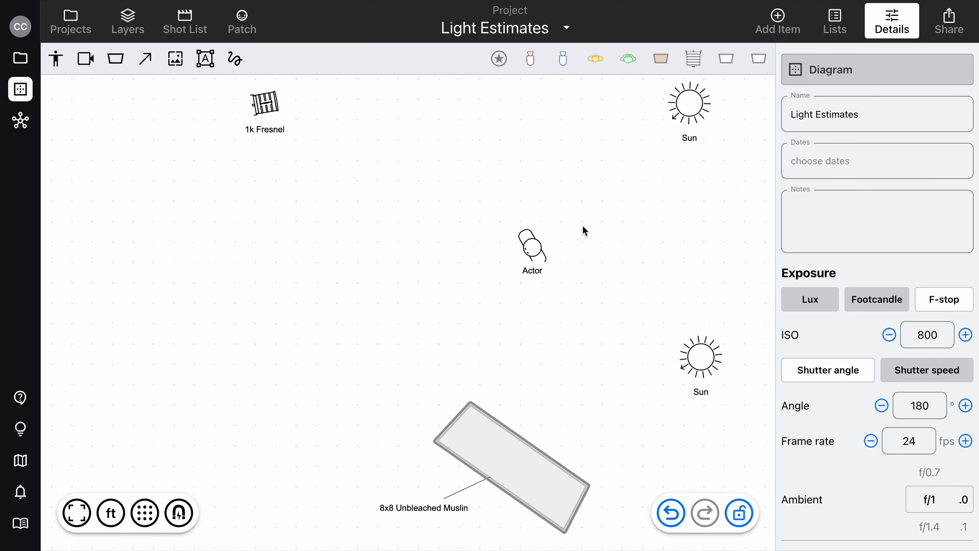
scroll(583, 228, "right", 5)
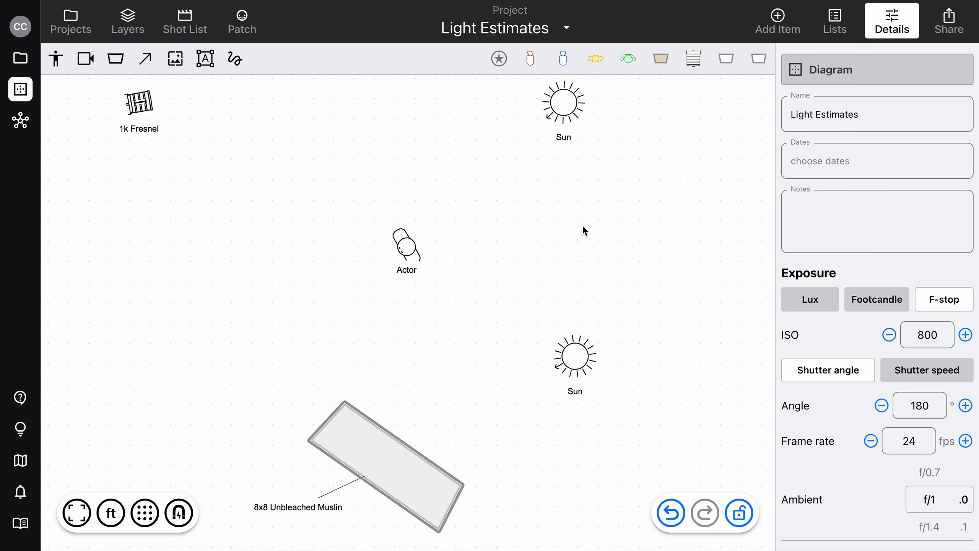
scroll(583, 226, "left", 2)
scroll(583, 226, "down", 3)
scroll(583, 226, "left", 8)
scroll(583, 226, "left", 8)
scroll(583, 226, "right", 3)
scroll(583, 226, "up", 2)
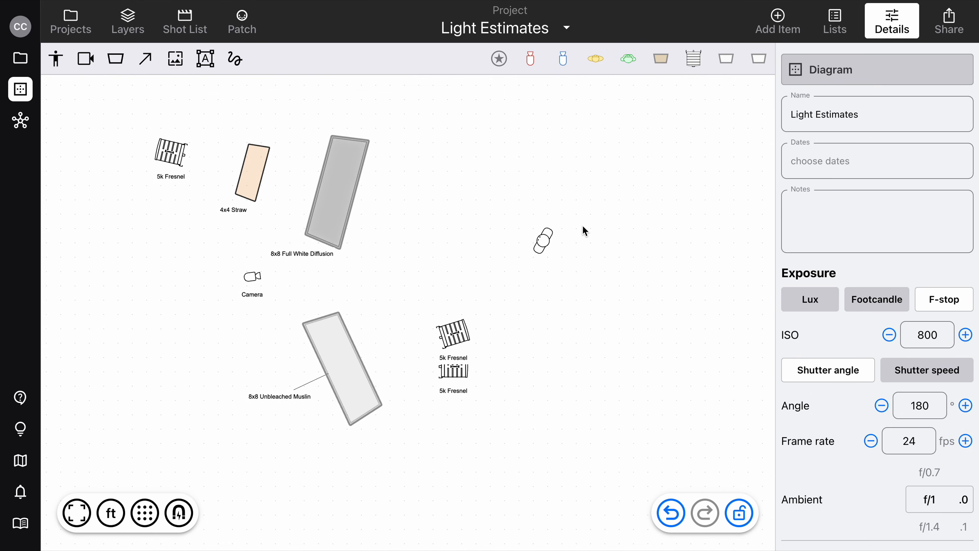
scroll(583, 228, "right", 3)
scroll(583, 227, "up", 1)
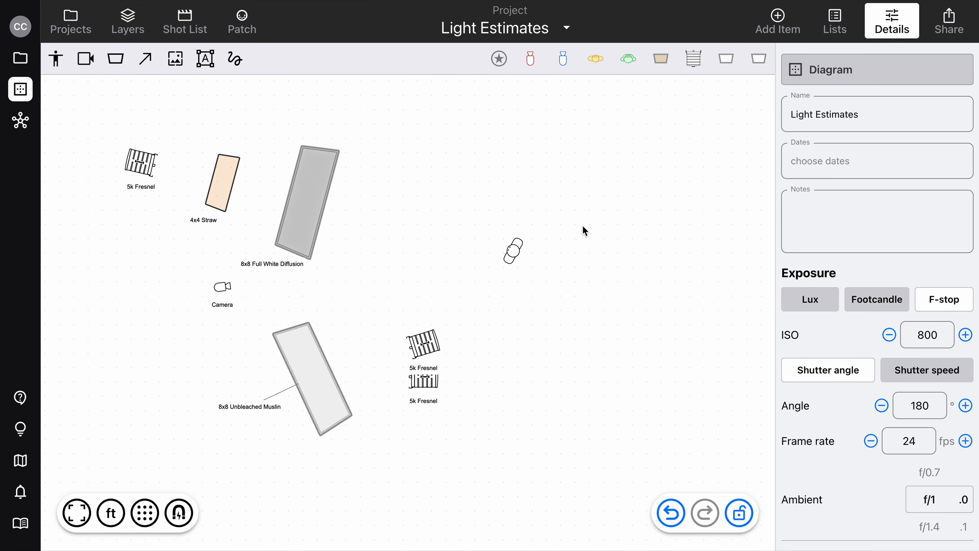
left_click(518, 249)
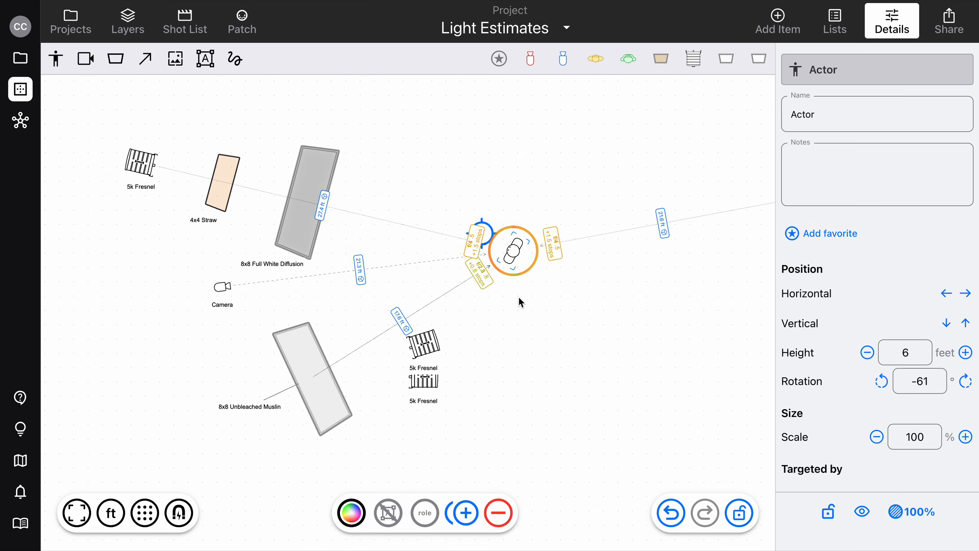
Hide the Light estimates item type, reselect the actor to check it, and make Light estimates visible again.
left_click(128, 21)
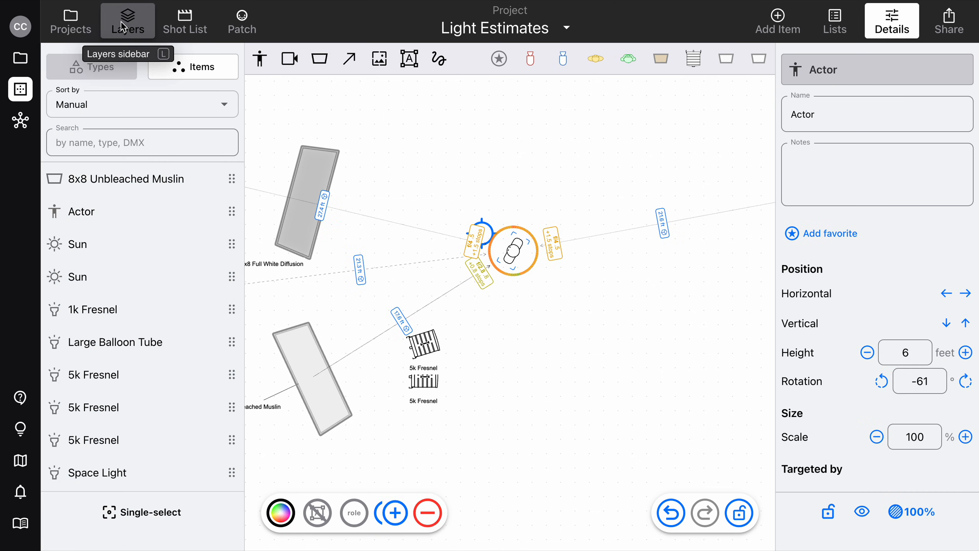
left_click(89, 69)
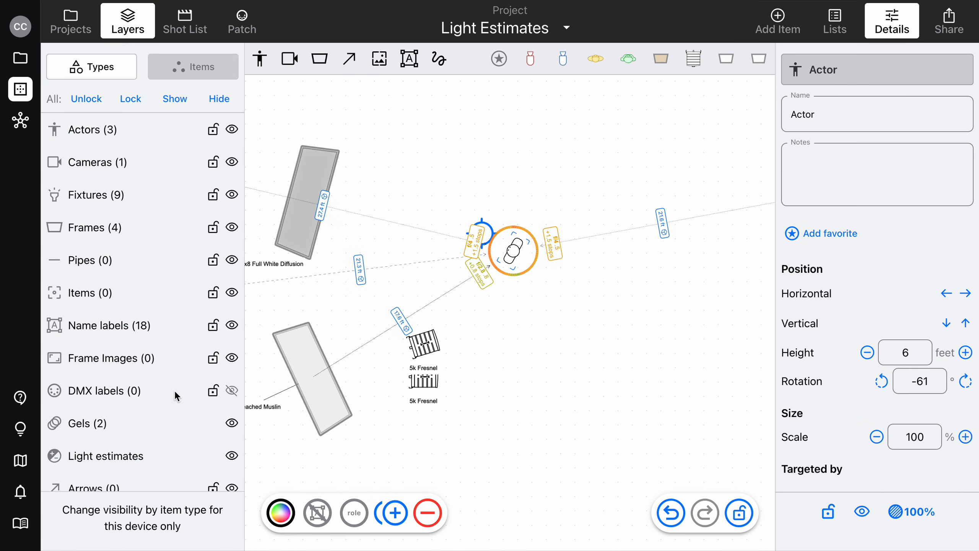
left_click(231, 457)
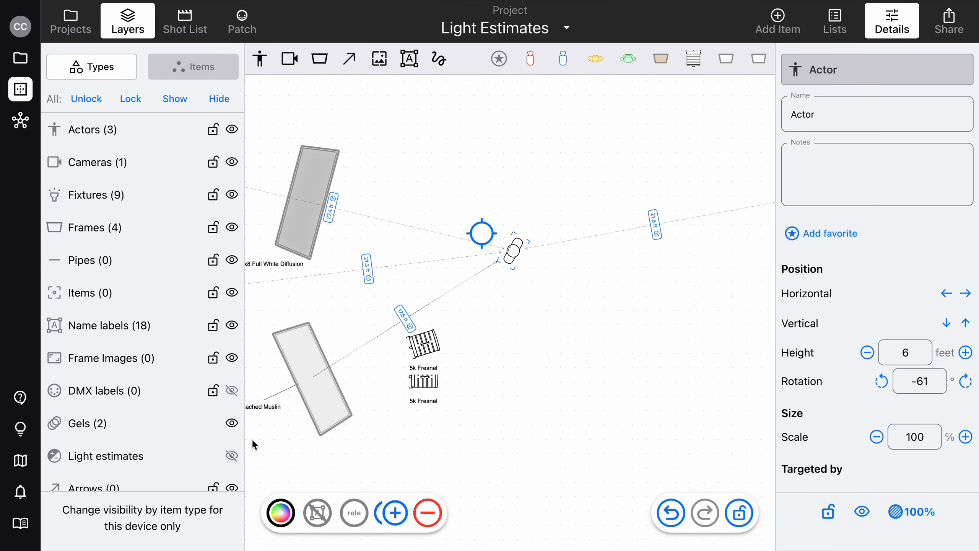
left_click(525, 305)
left_click(513, 254)
left_click(231, 457)
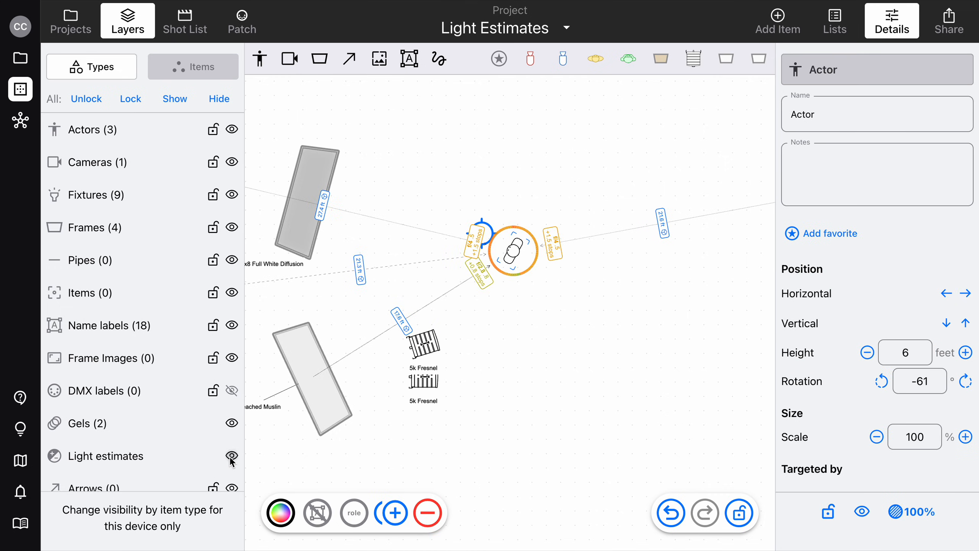
left_click(531, 318)
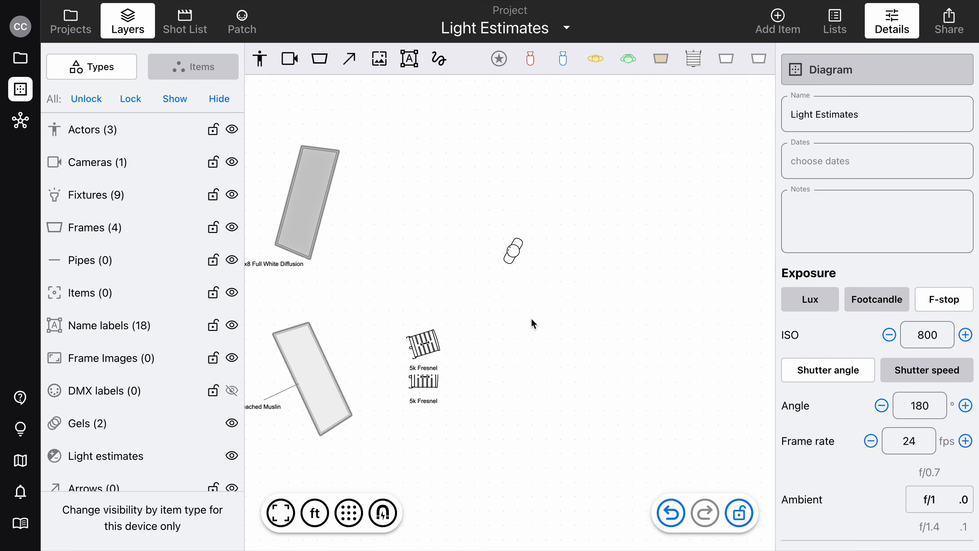